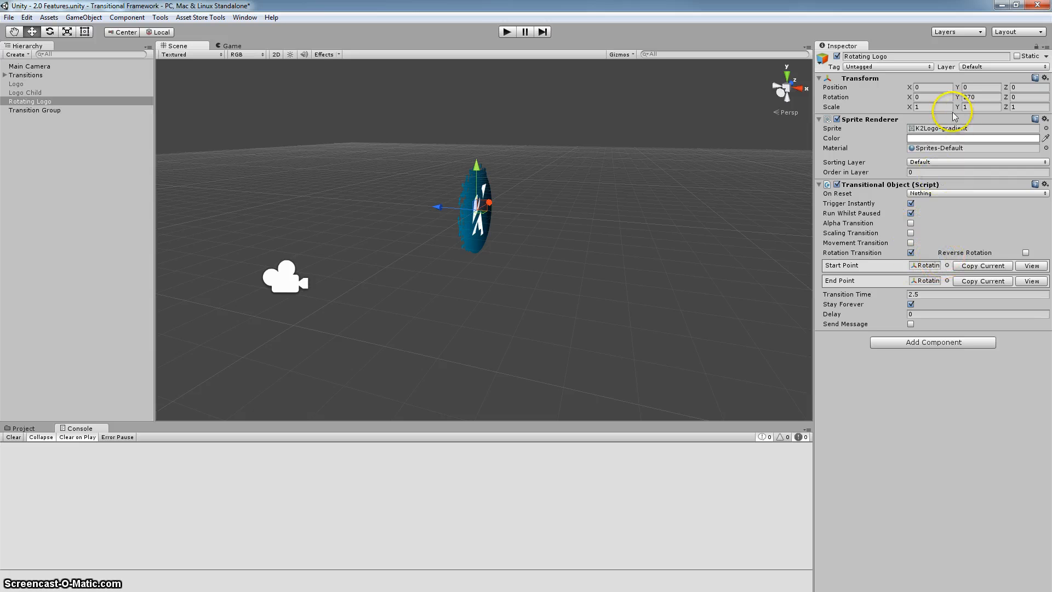
Preview the Rotating Logo at its rotation End Point and Start Point, checking the scene and game views
left_click_drag(587, 227, 646, 213, "alt")
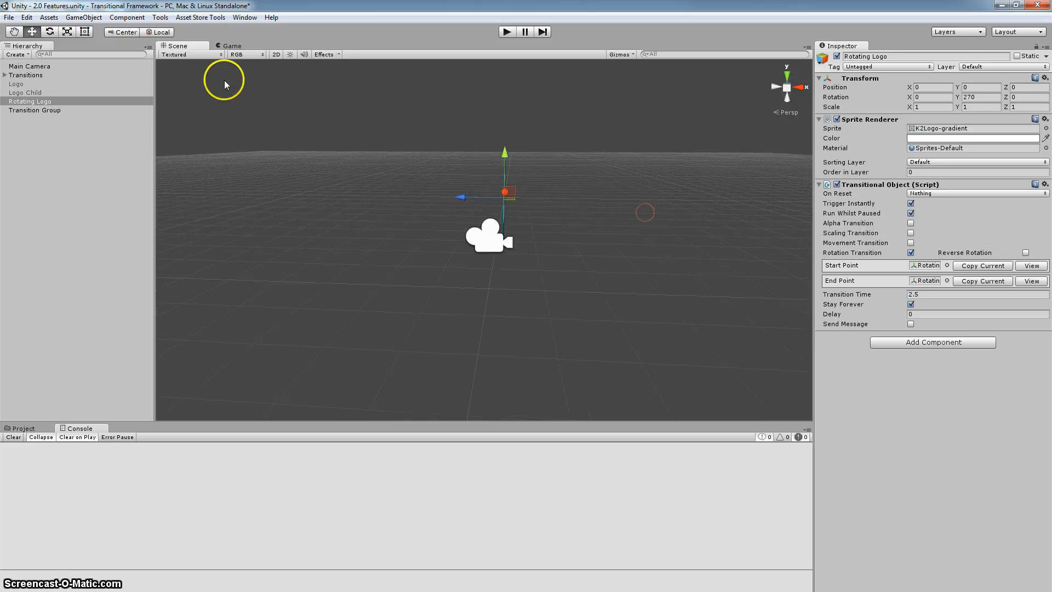
left_click(232, 46)
left_click(176, 48)
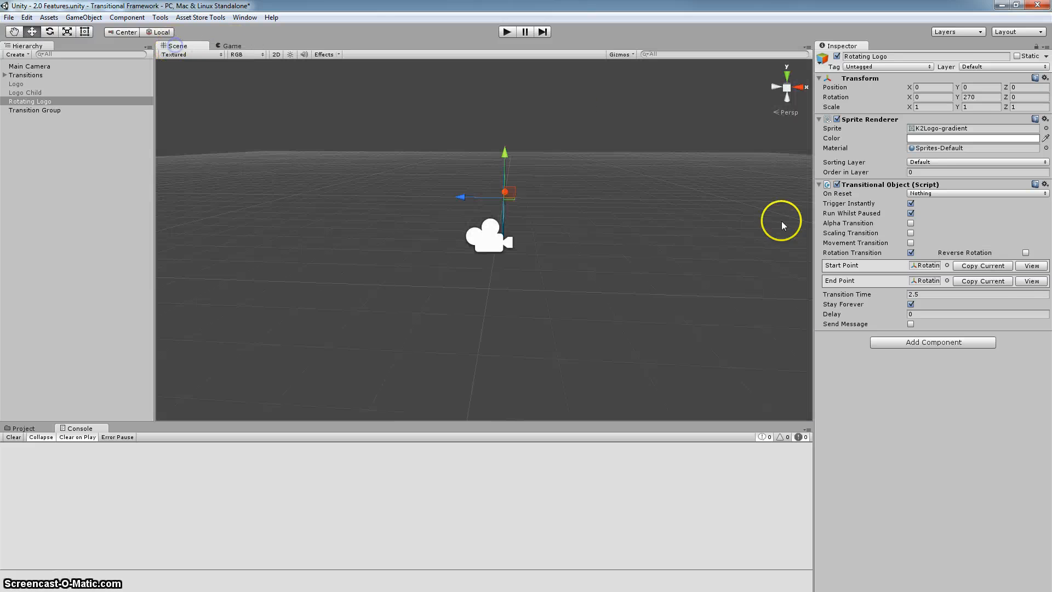
left_click(1031, 281)
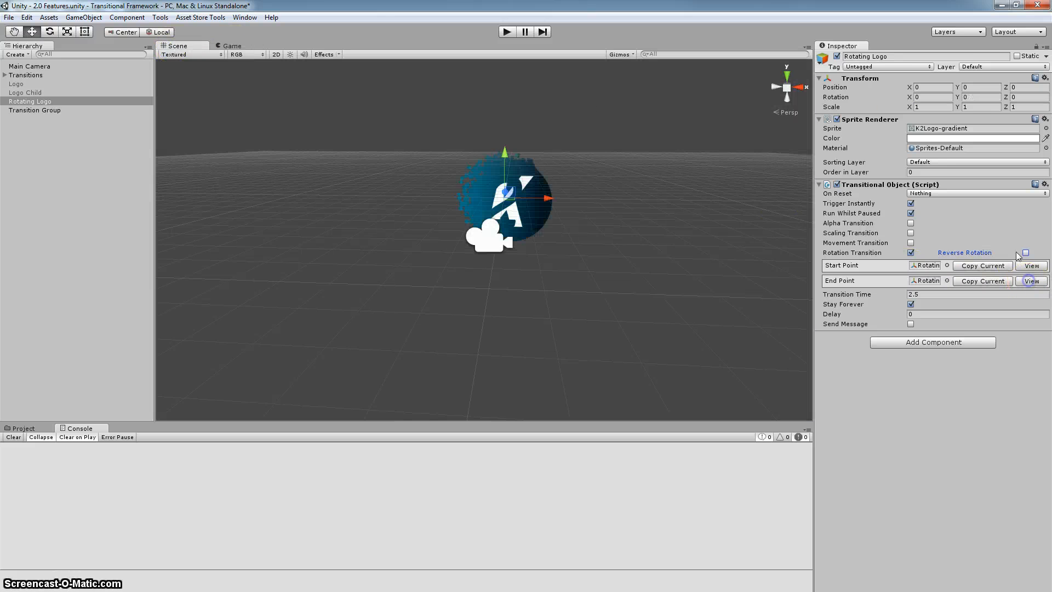
left_click(232, 47)
left_click(176, 46)
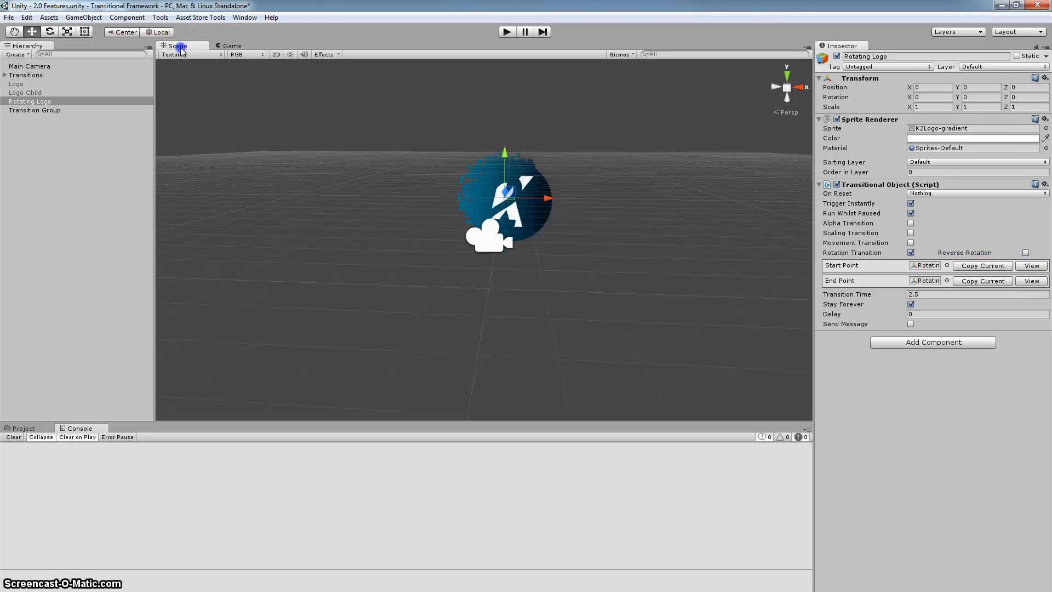
middle_click_drag(380, 187, 364, 193)
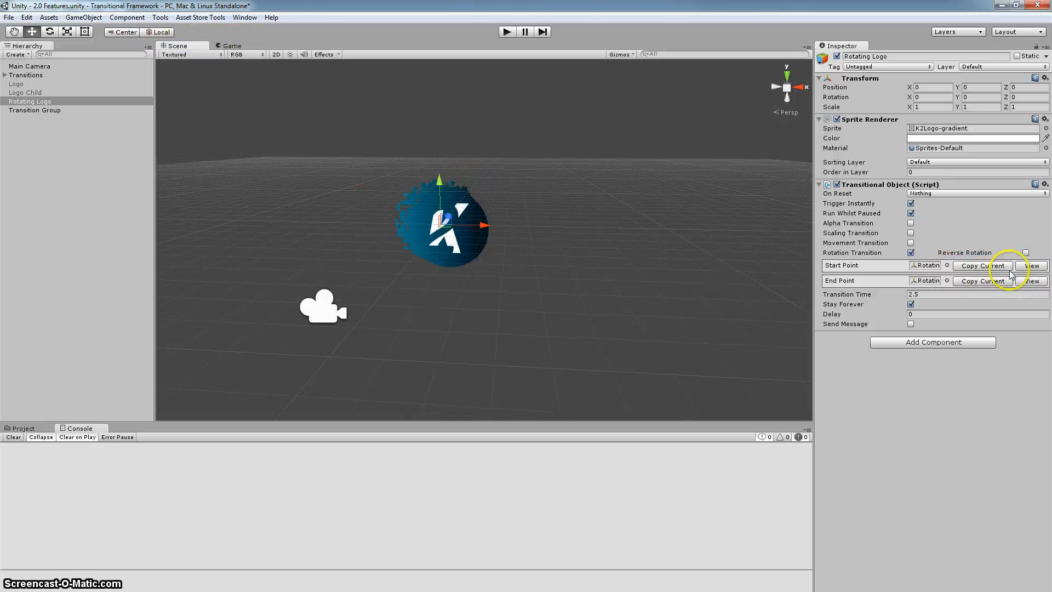
left_click(1031, 266)
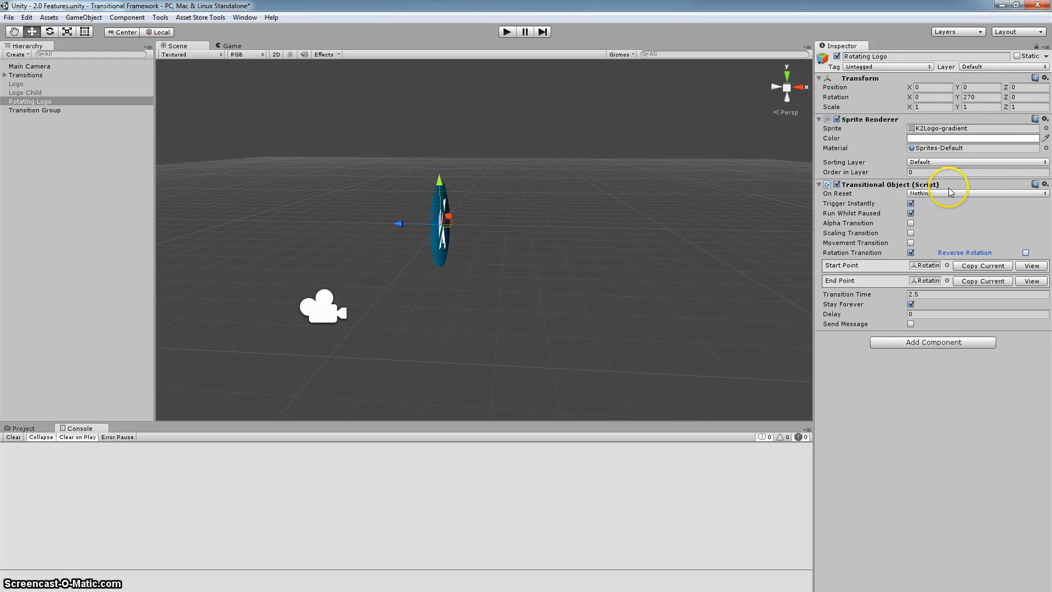
Enable Reverse Rotation on the Rotating Logo, playing the scene before and after to compare rotation directions
left_click(507, 31)
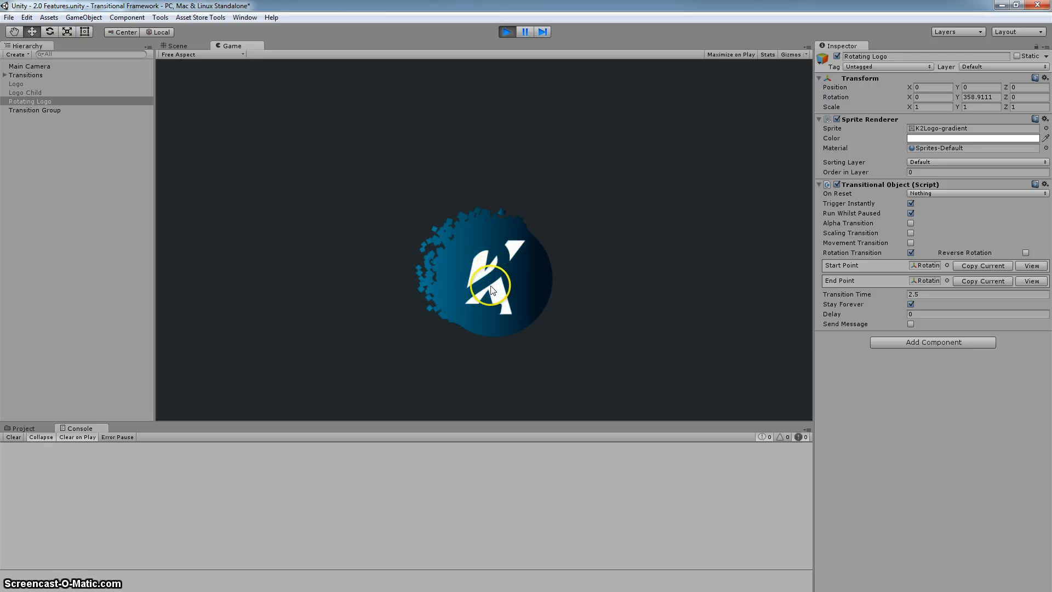
left_click(504, 32)
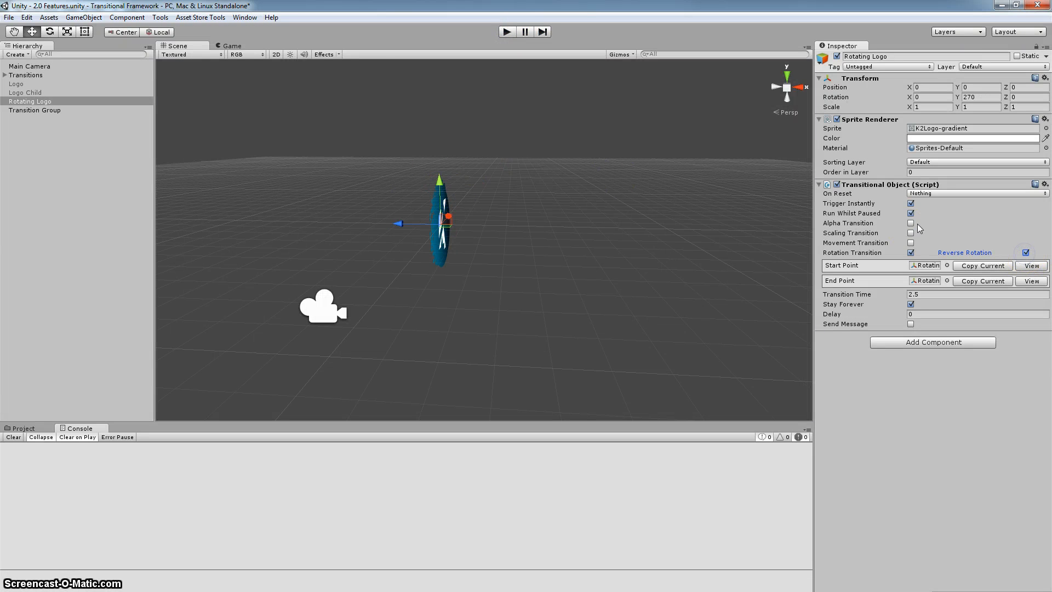
left_click(507, 33)
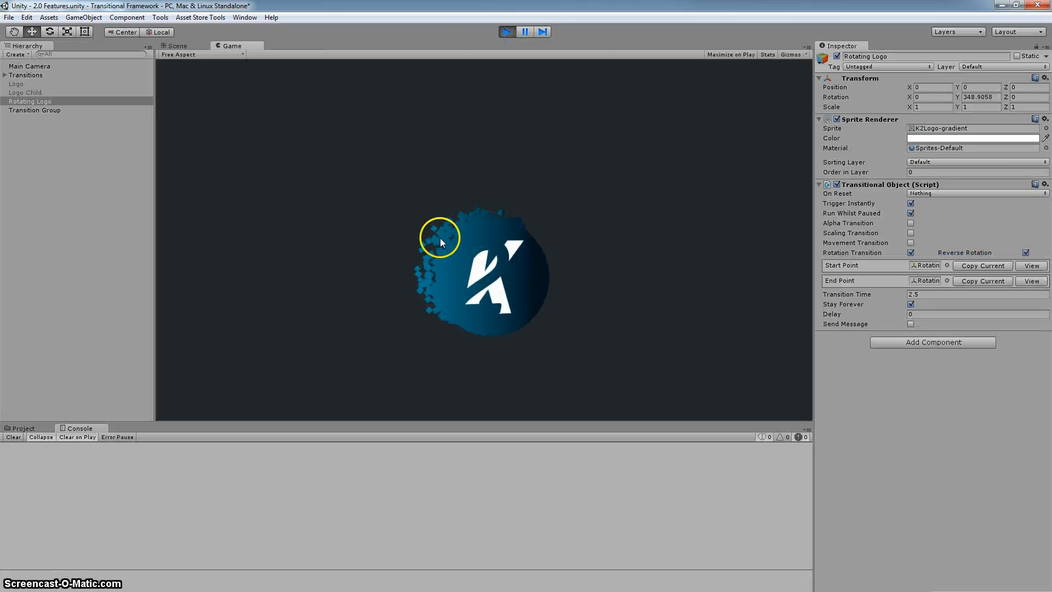
left_click(505, 31)
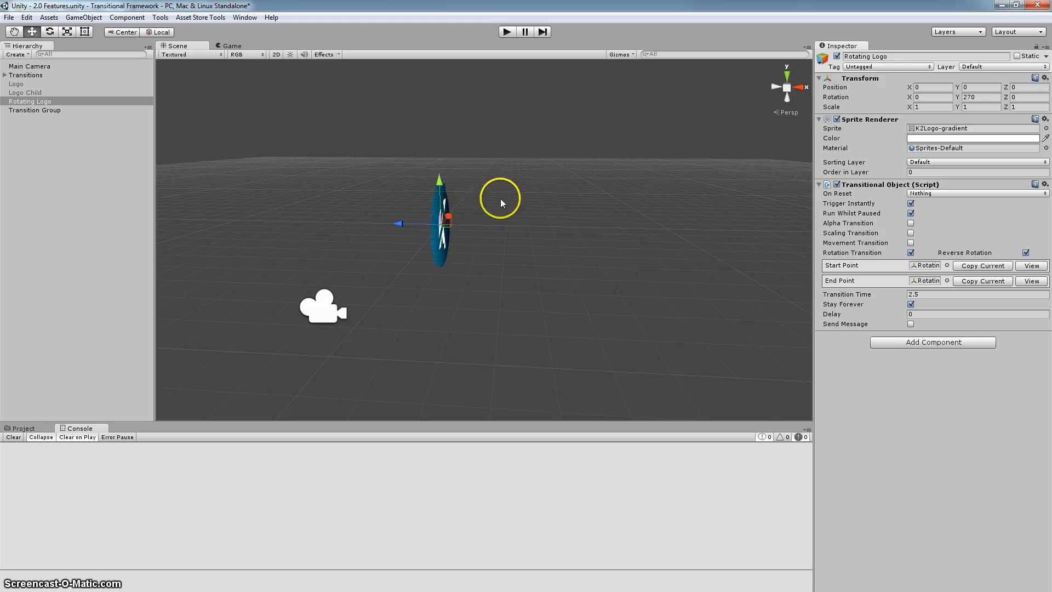
Deactivate the Rotating Logo object and activate both the Logo and Logo Child objects
middle_click_drag(522, 199, 755, 224)
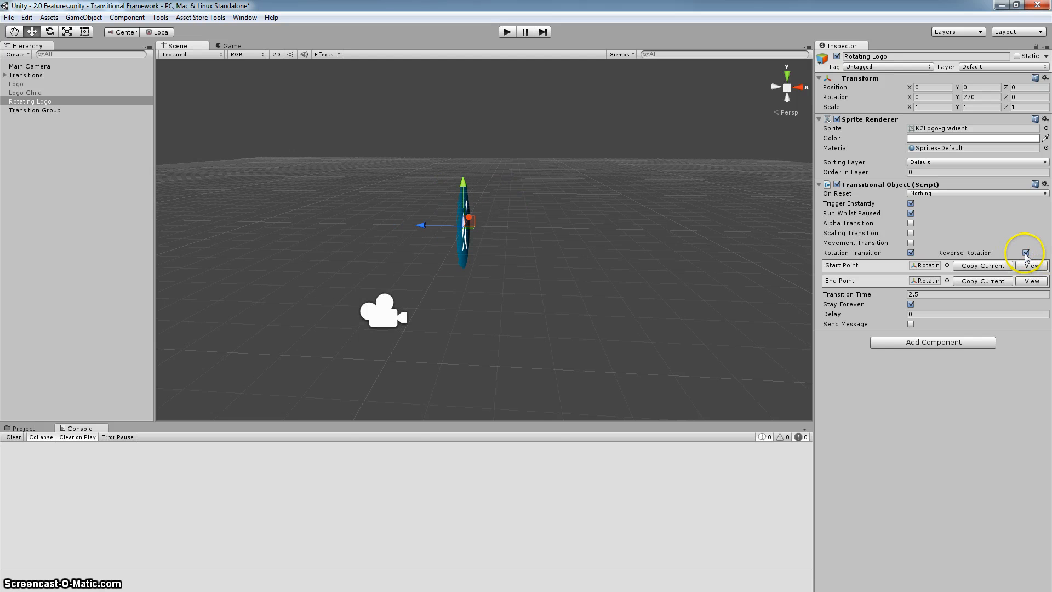
left_click(837, 57)
left_click(24, 93)
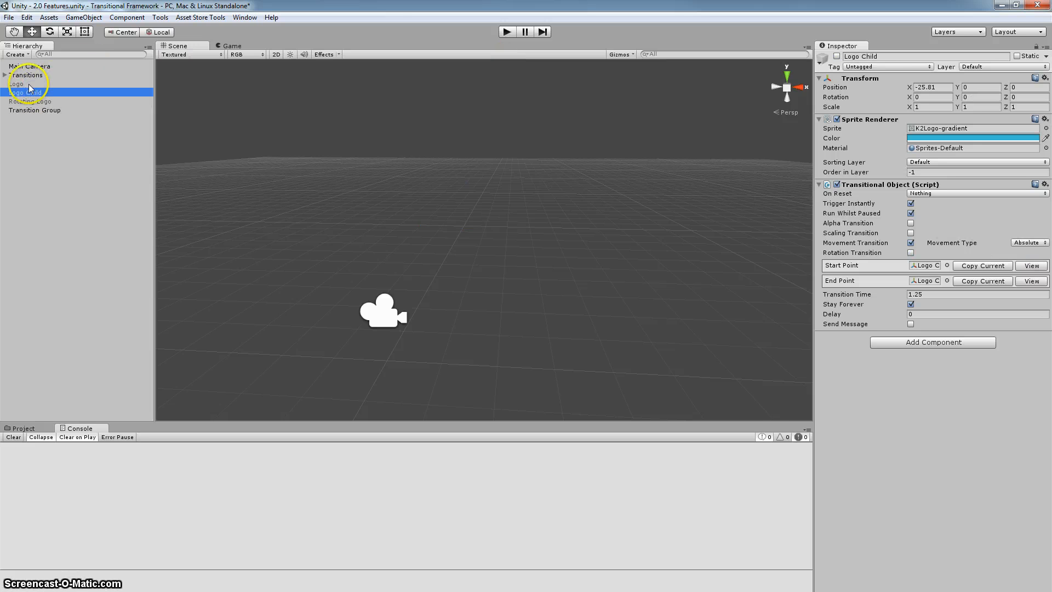
left_click(27, 84, "ctrl")
left_click(837, 57)
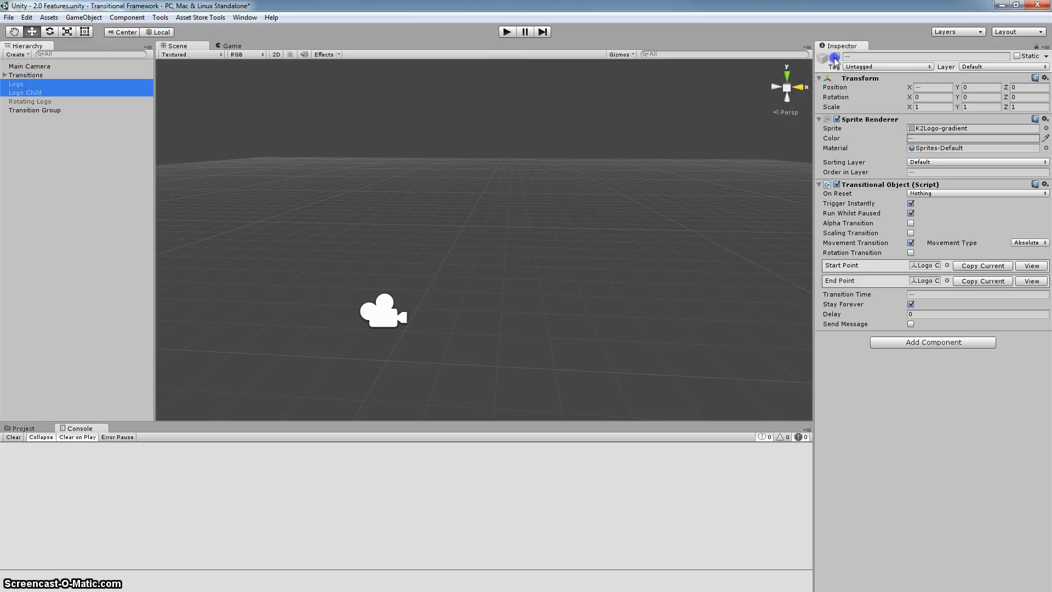
middle_click_drag(456, 228, 482, 209)
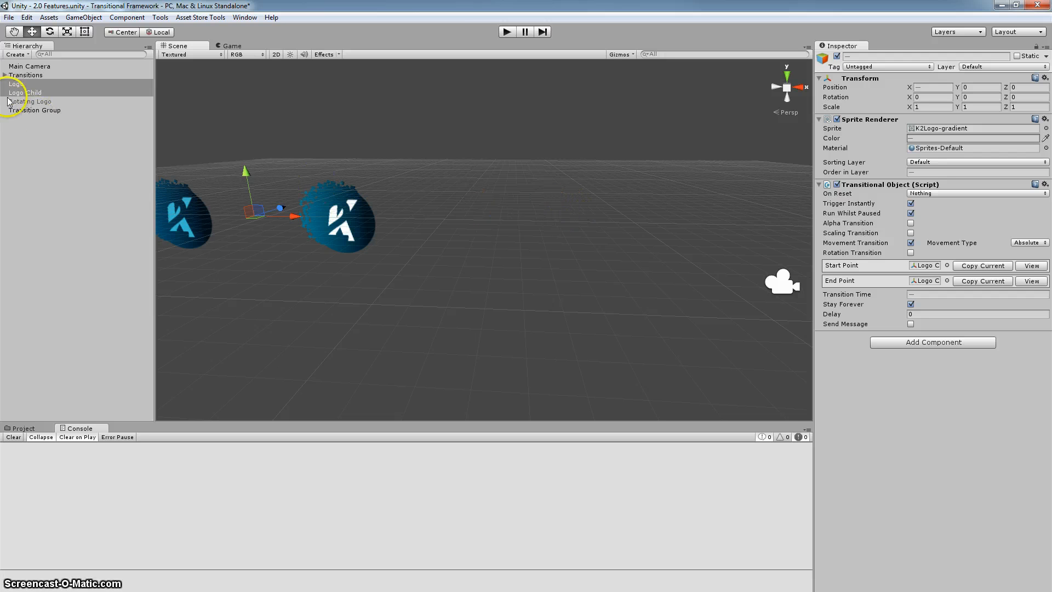
left_click(5, 75)
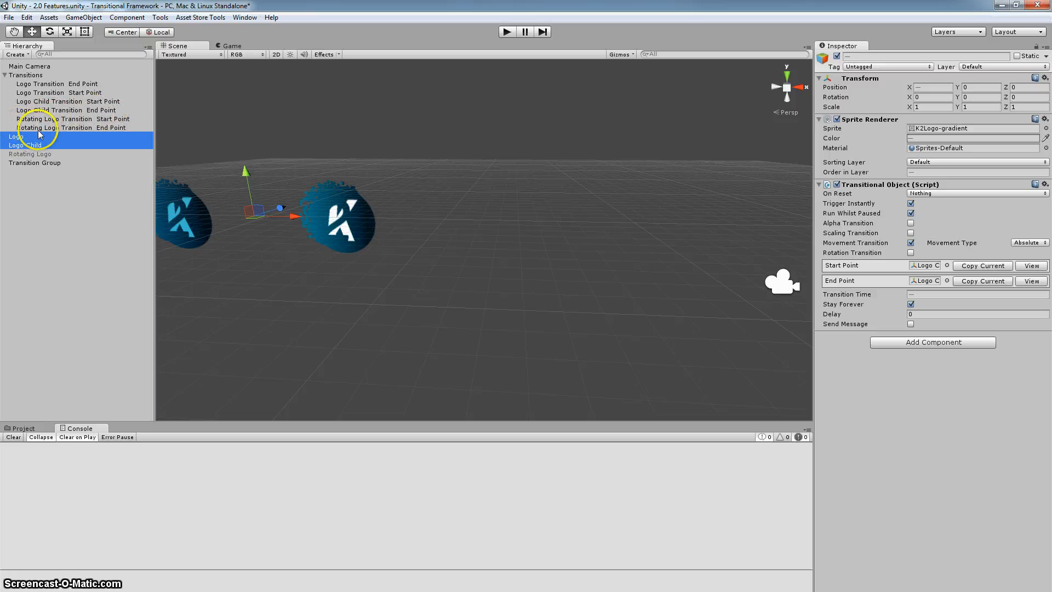
left_click(5, 75)
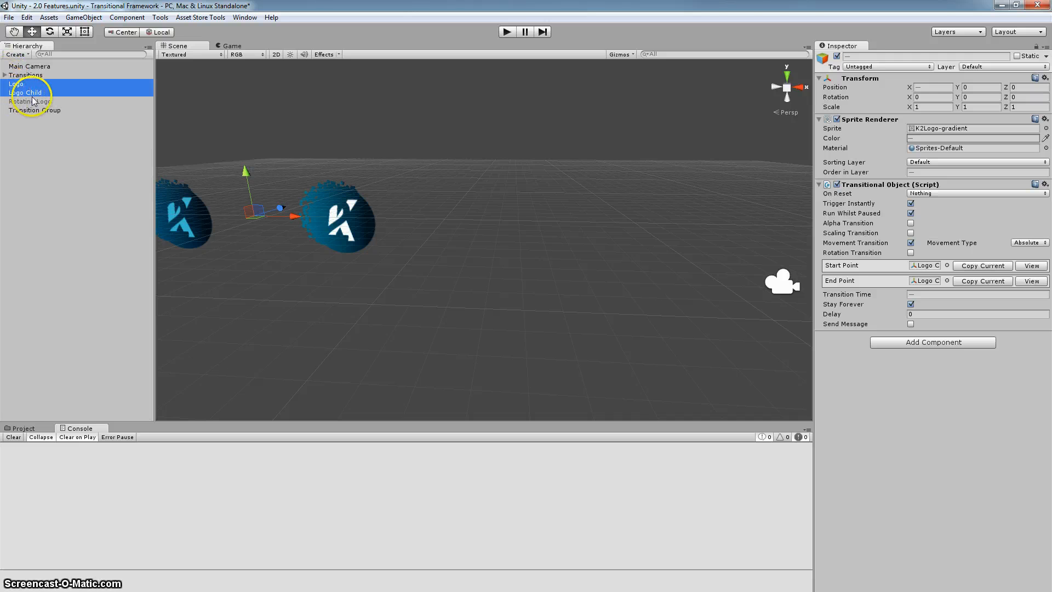
left_click(24, 92)
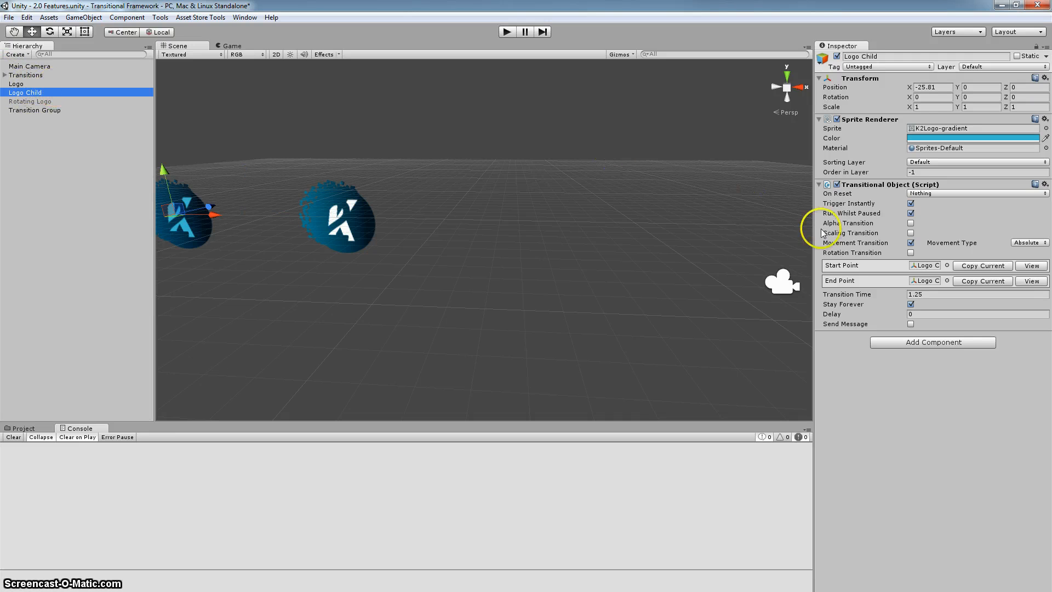
left_click(1026, 242)
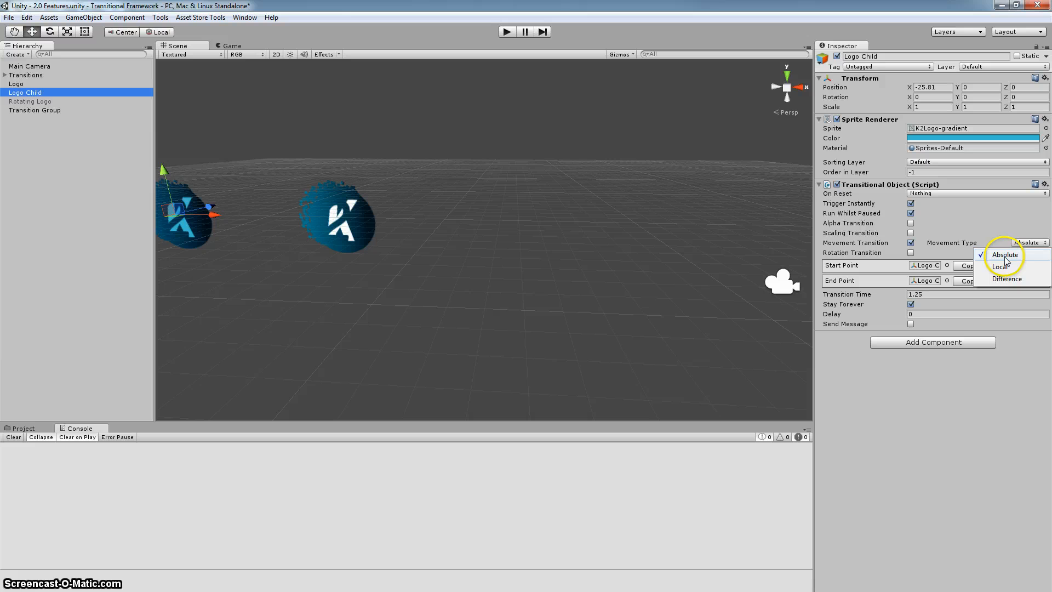
left_click(1000, 267)
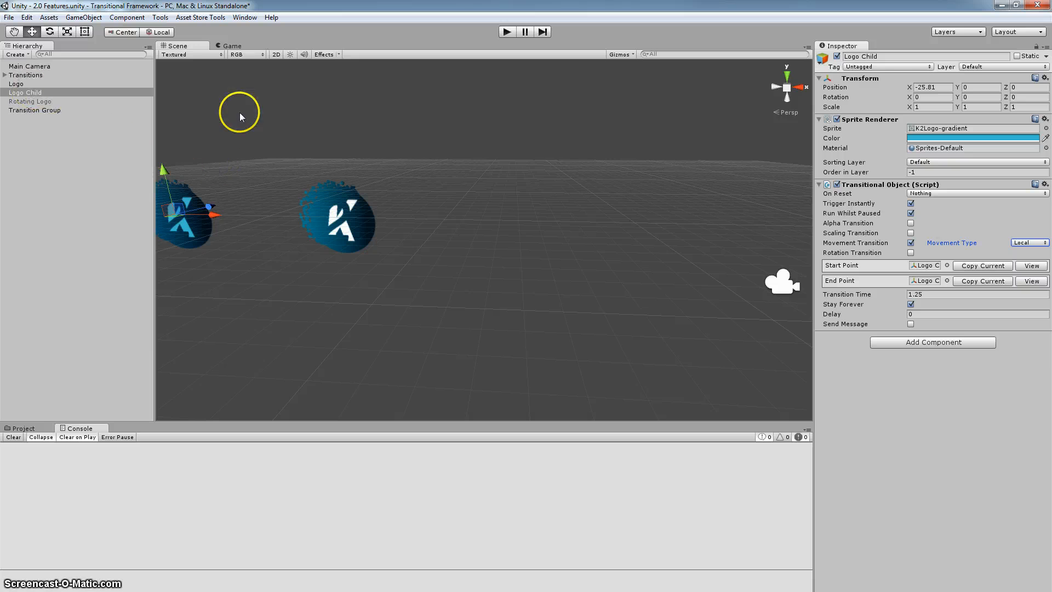
left_click(1029, 242)
left_click(1000, 255)
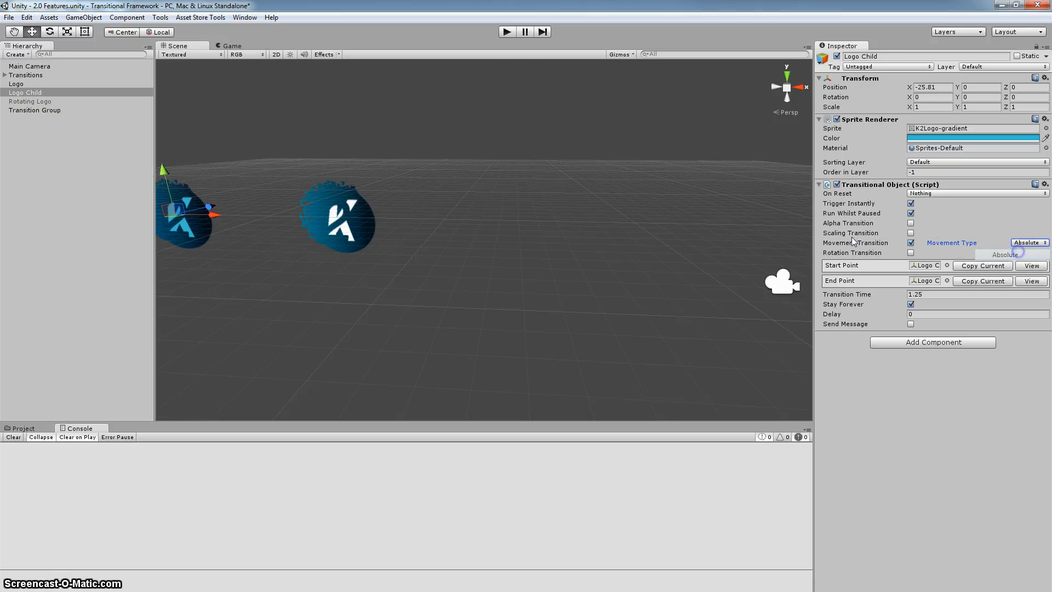
Make Logo Child a child of Logo, playing the scene before and after to compare the absolute movement
left_click(506, 33)
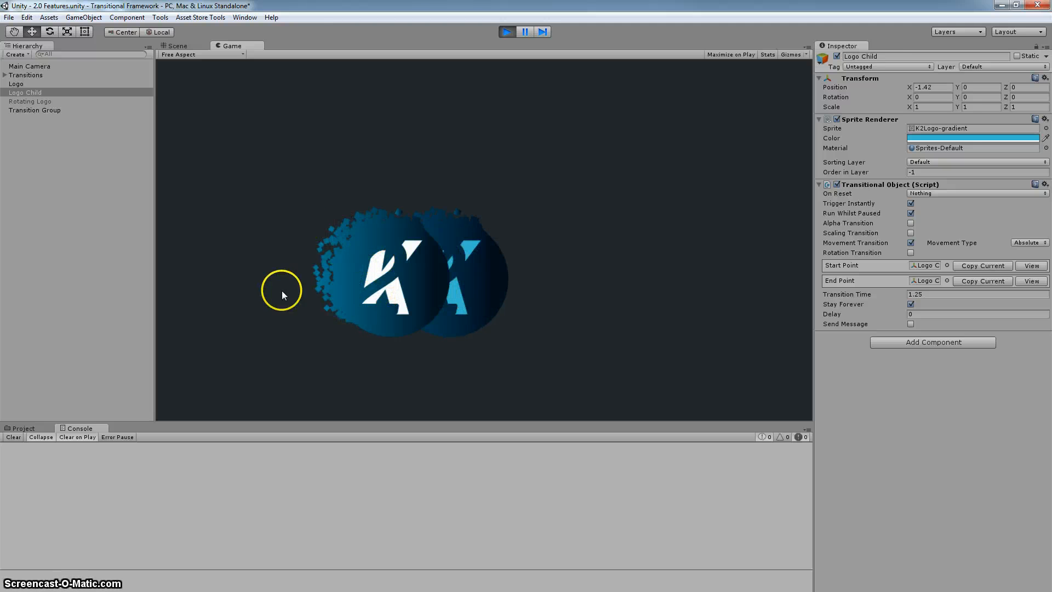
left_click(504, 32)
left_click_drag(34, 92, 26, 85)
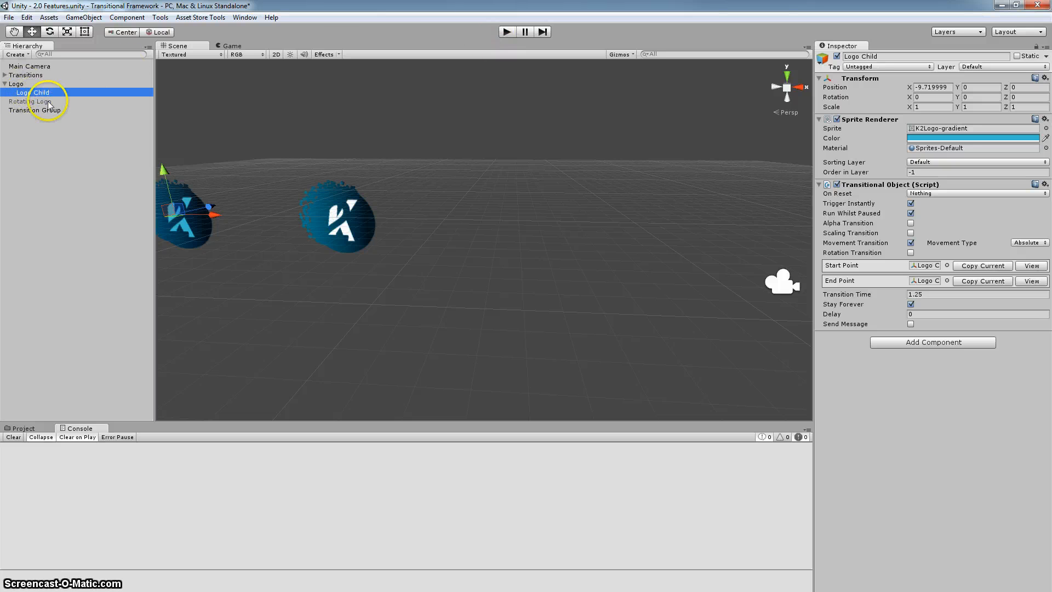
left_click(507, 31)
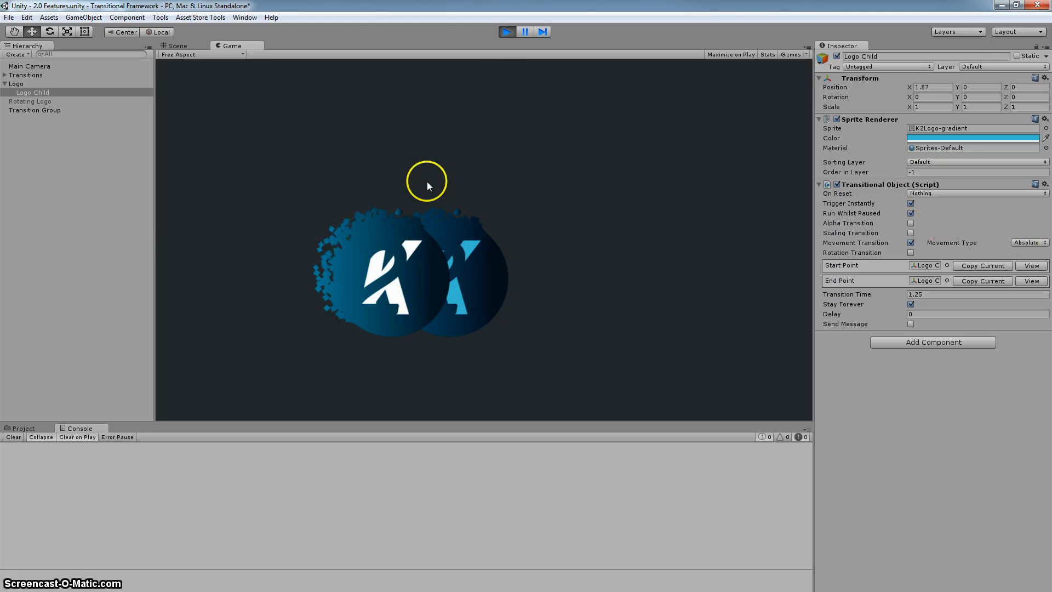
left_click(499, 34)
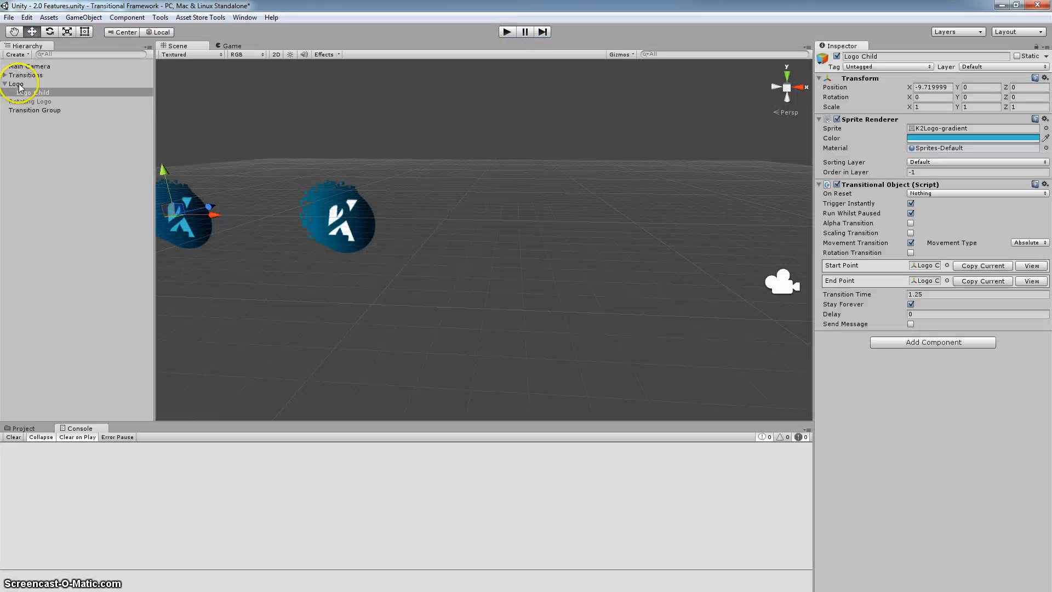
Move the Logo's transition End Point to about X 4.1 and play the scene from its Start Point
left_click(33, 83)
left_click(1023, 278)
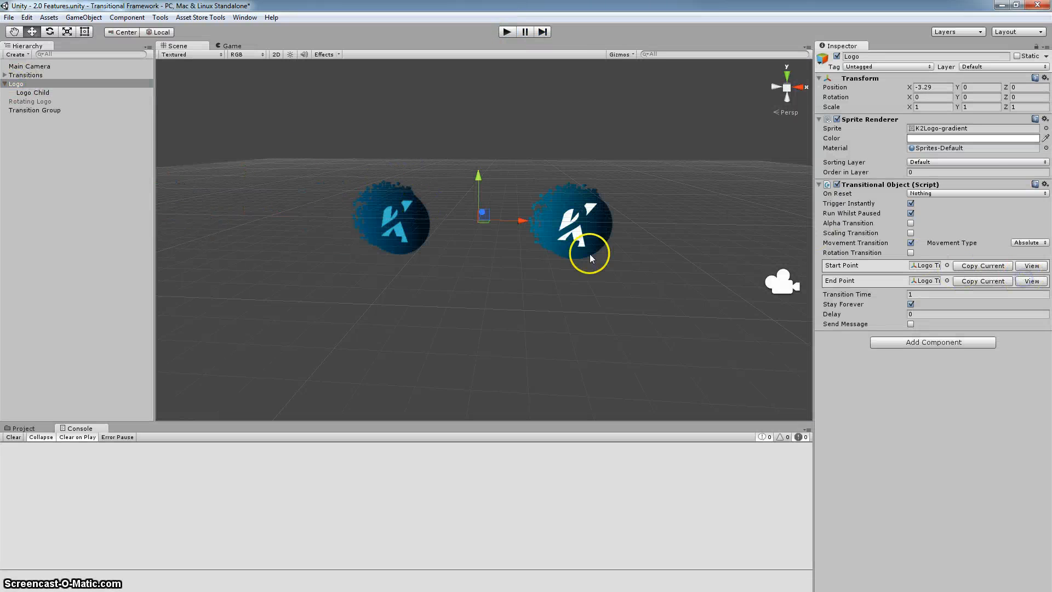
left_click_drag(526, 222, 663, 229)
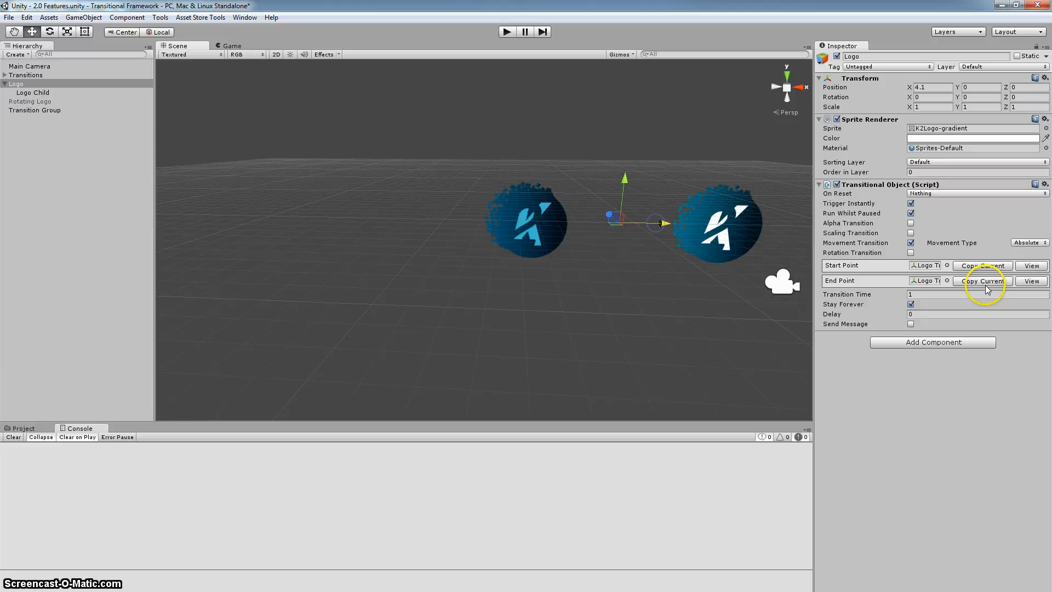
left_click(1024, 266)
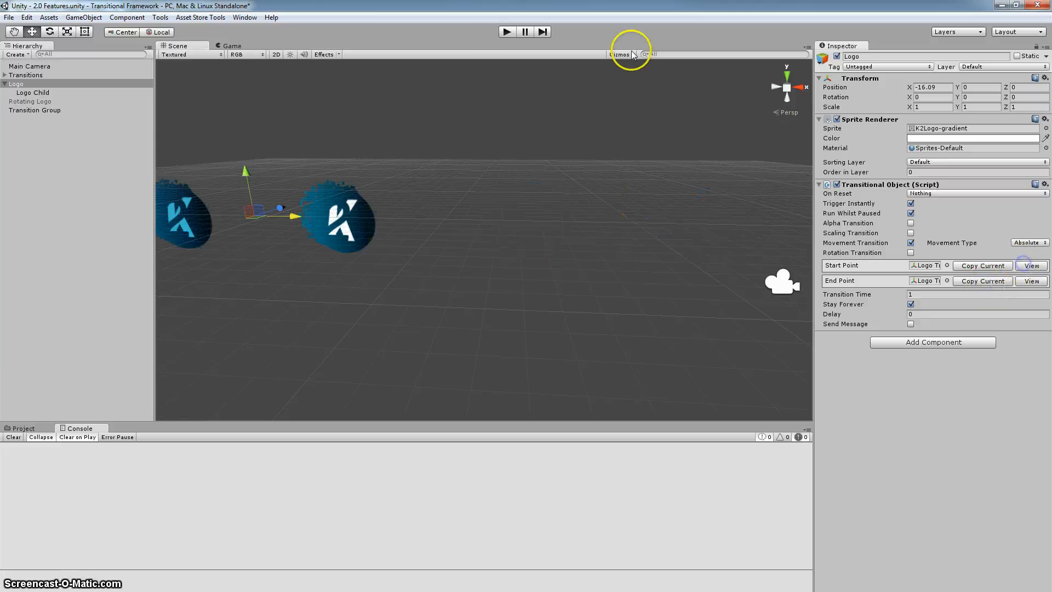
left_click(505, 35)
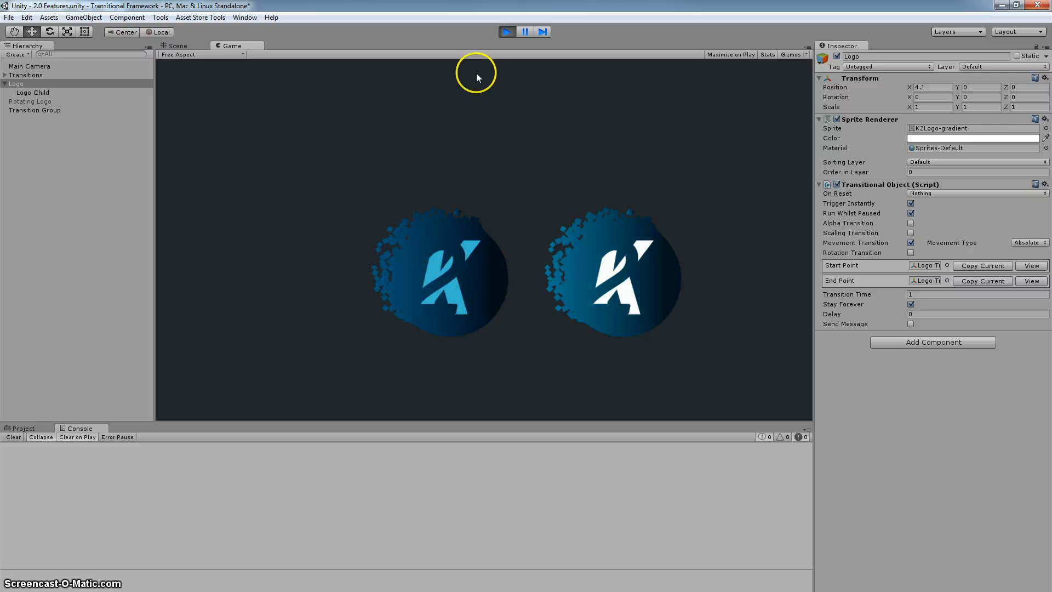
left_click(506, 31)
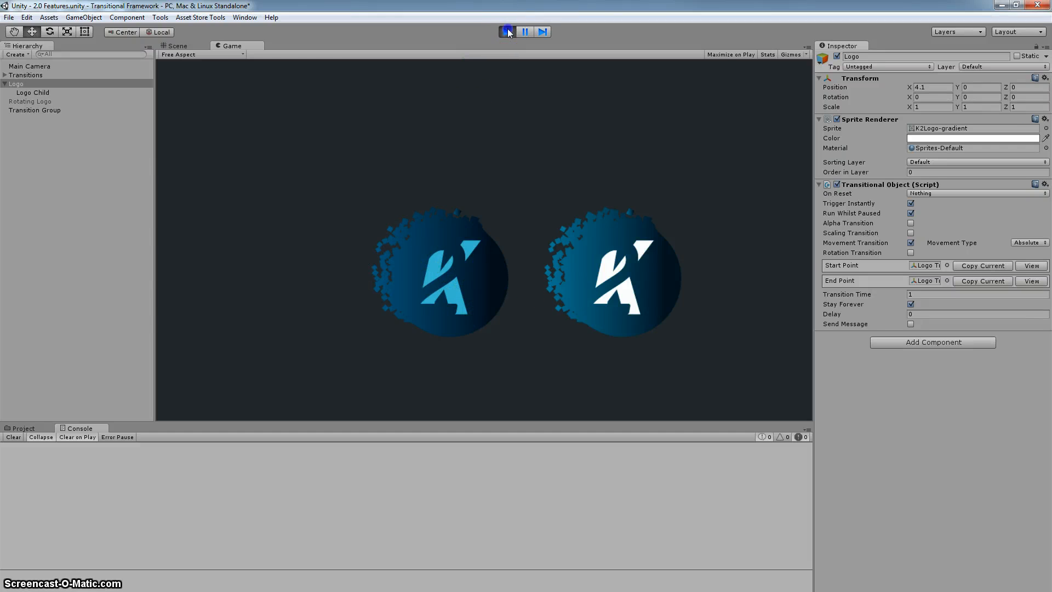
Set the Movement Type of the Logo Child's movement transition to Local
left_click(23, 94)
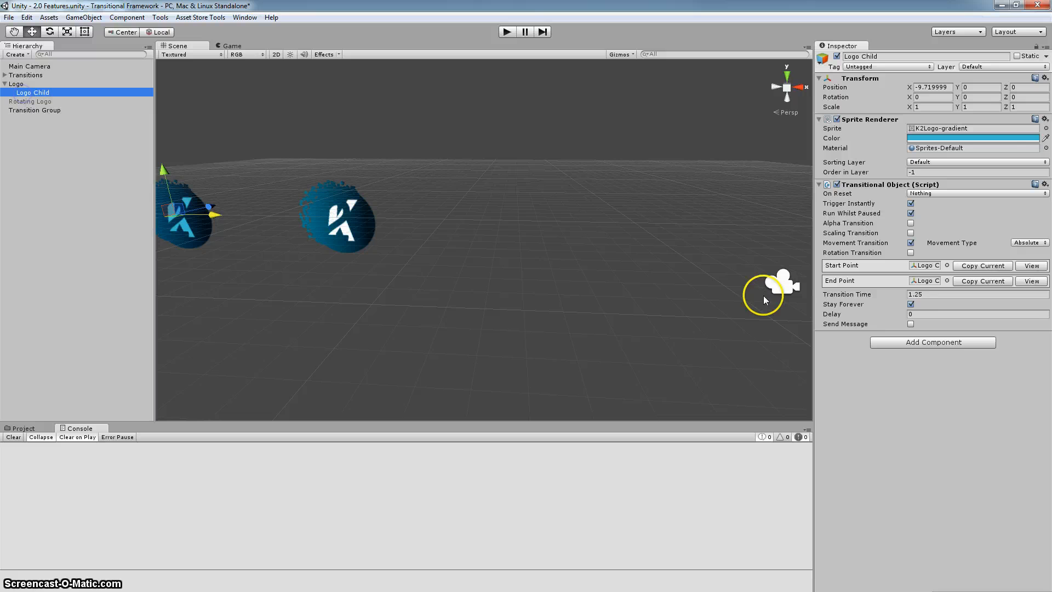
left_click(1028, 242)
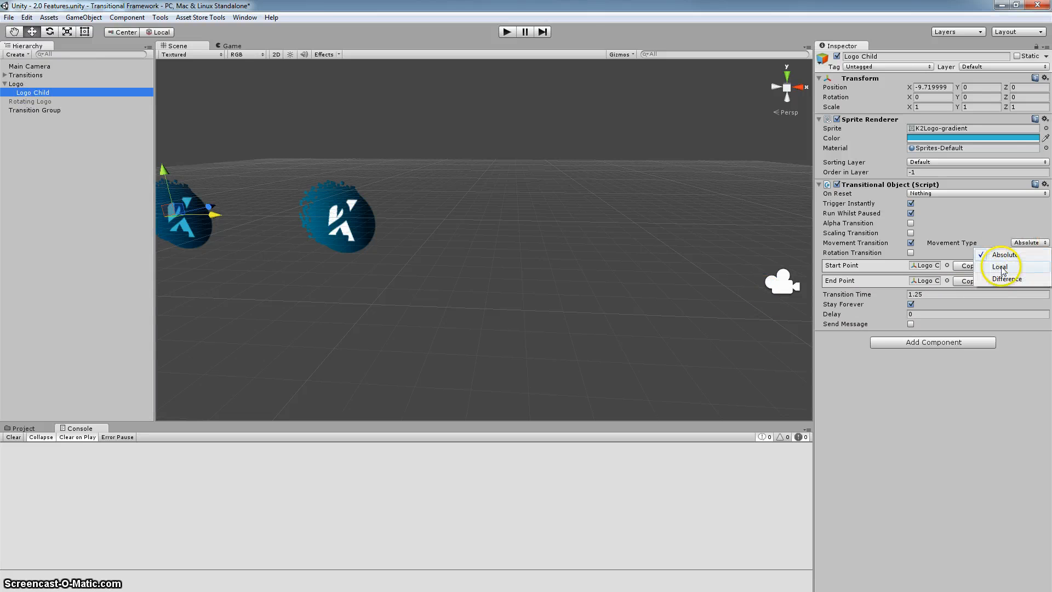
left_click(1002, 267)
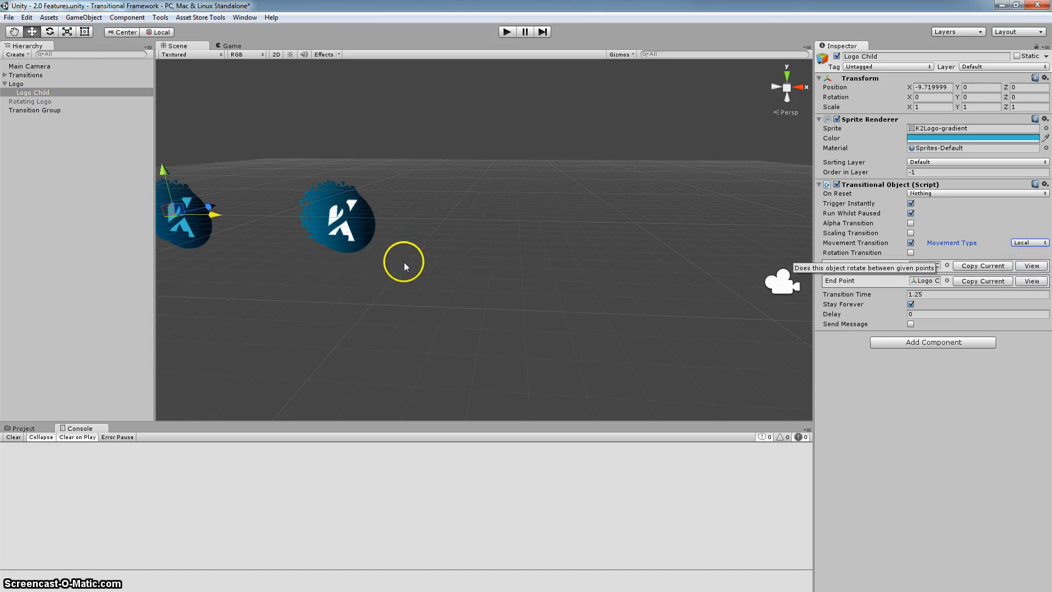
Preview the parent Logo at its transition End Point in the scene
left_click(16, 83)
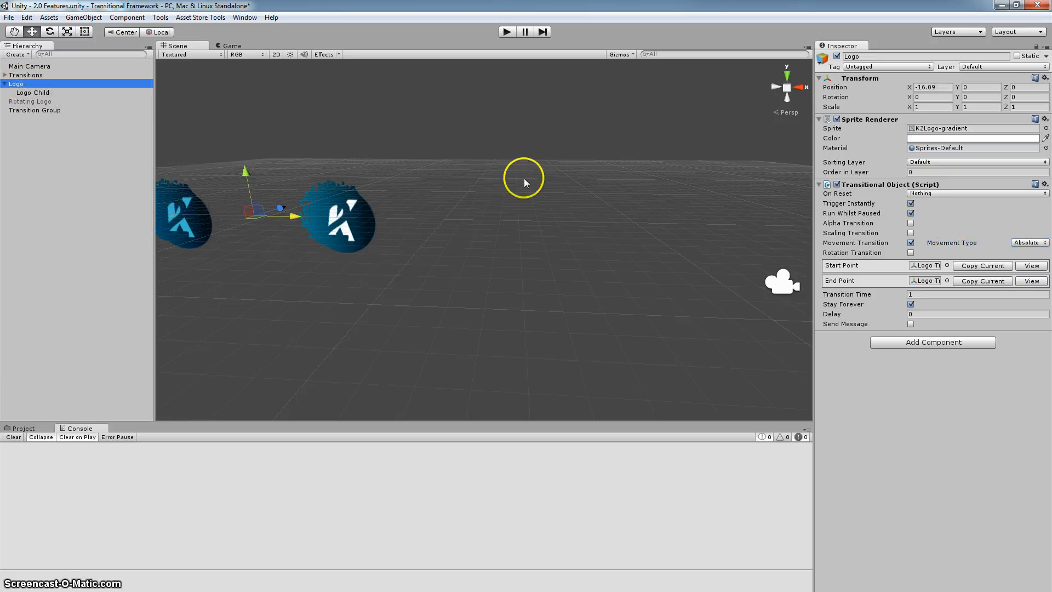
left_click(1030, 281)
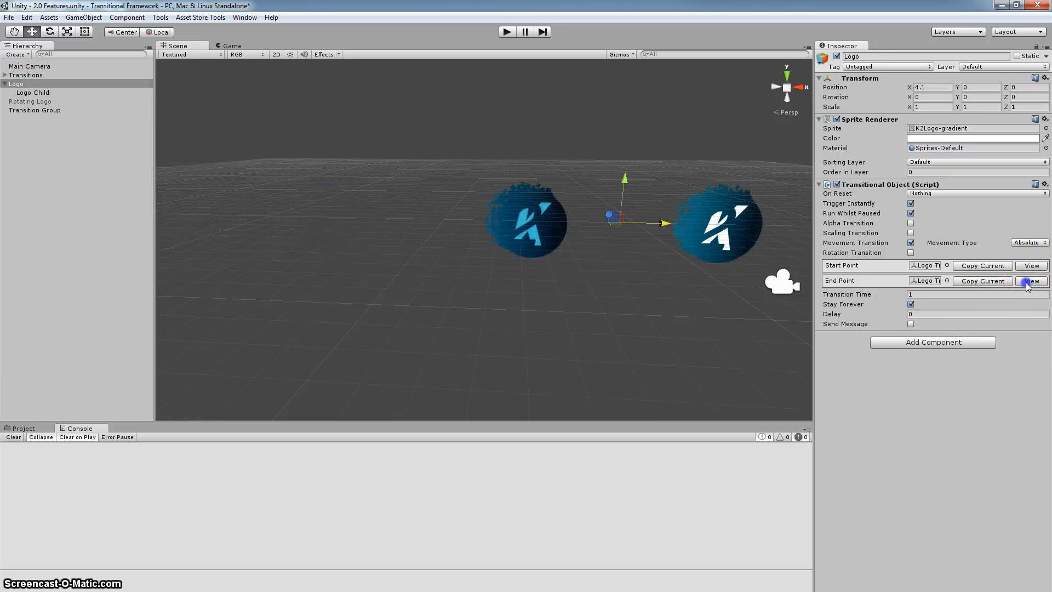
middle_click_drag(565, 266, 501, 270)
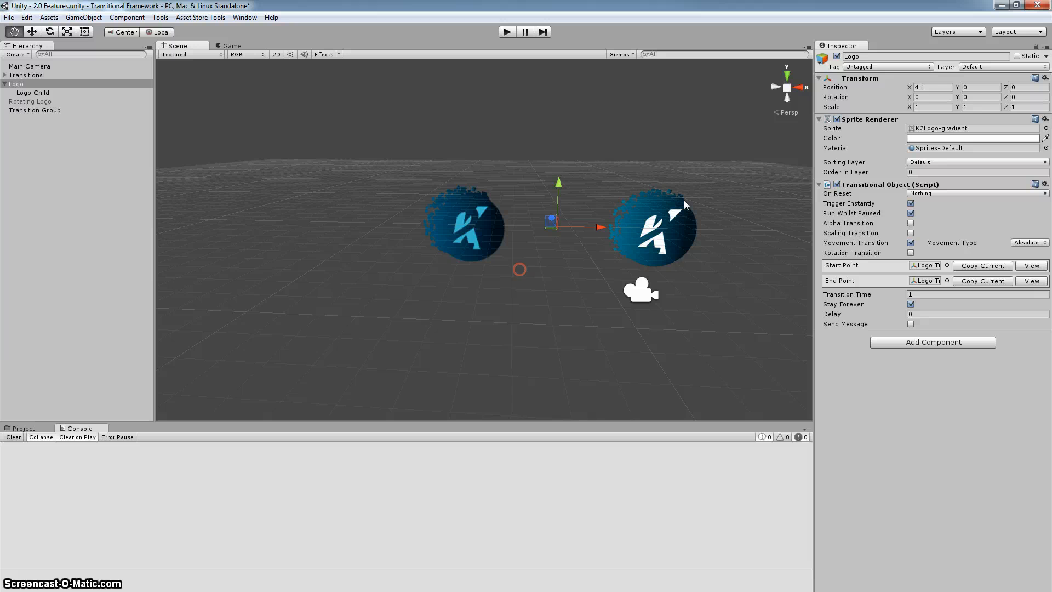
Set the Logo Child's local transition End Point to about X 1.41 and return the object to its Start Point
left_click(40, 94)
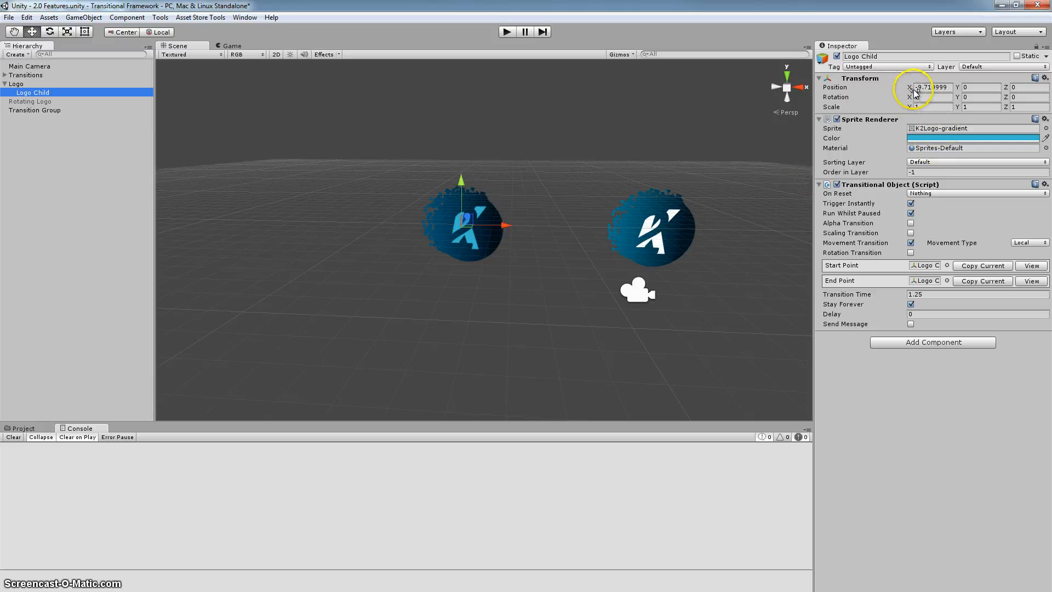
left_click_drag(911, 88, 80, 101)
left_click(228, 46)
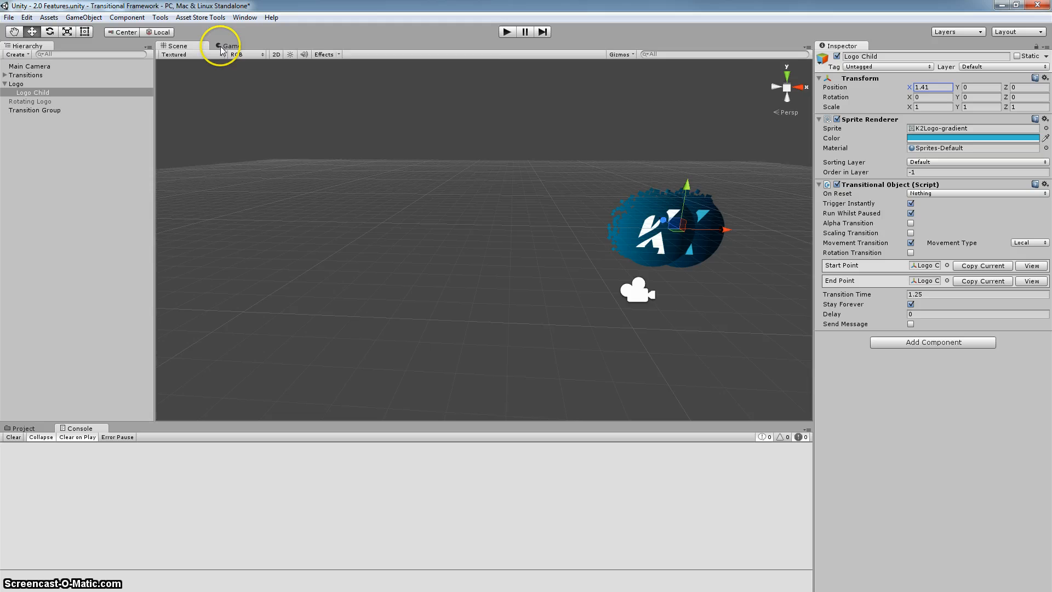
left_click(972, 281)
left_click(1032, 265)
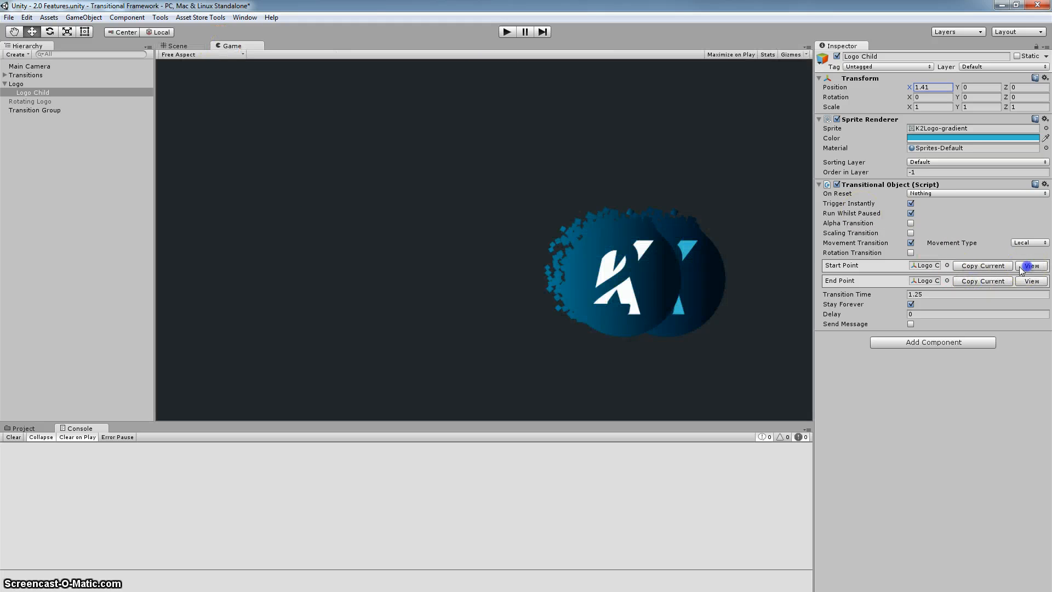
Return the parent Logo to its Start Point and play the scene to check the local movement
left_click(15, 83)
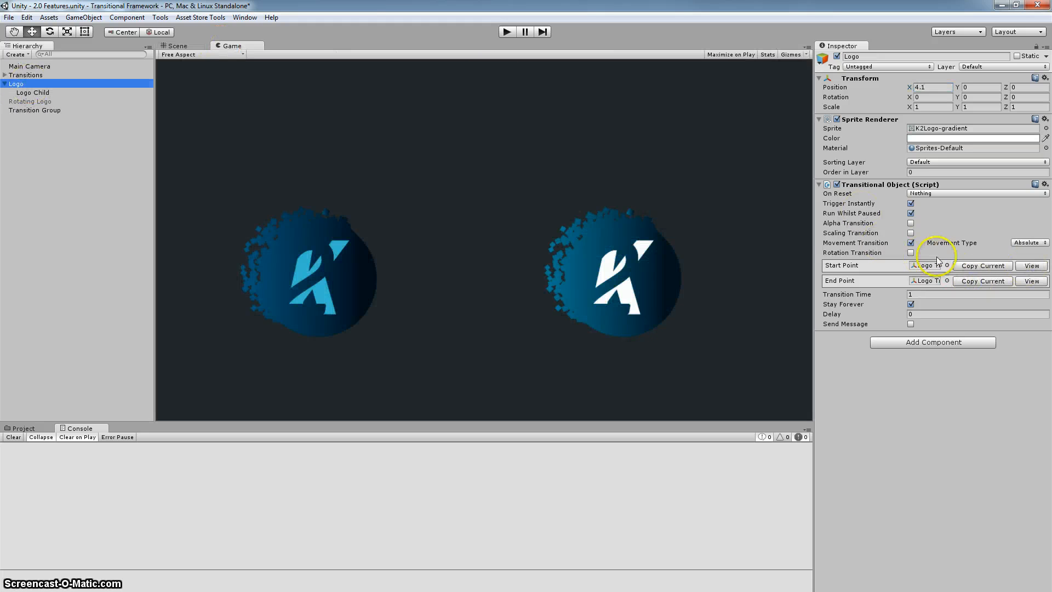
left_click(1032, 265)
left_click(201, 48)
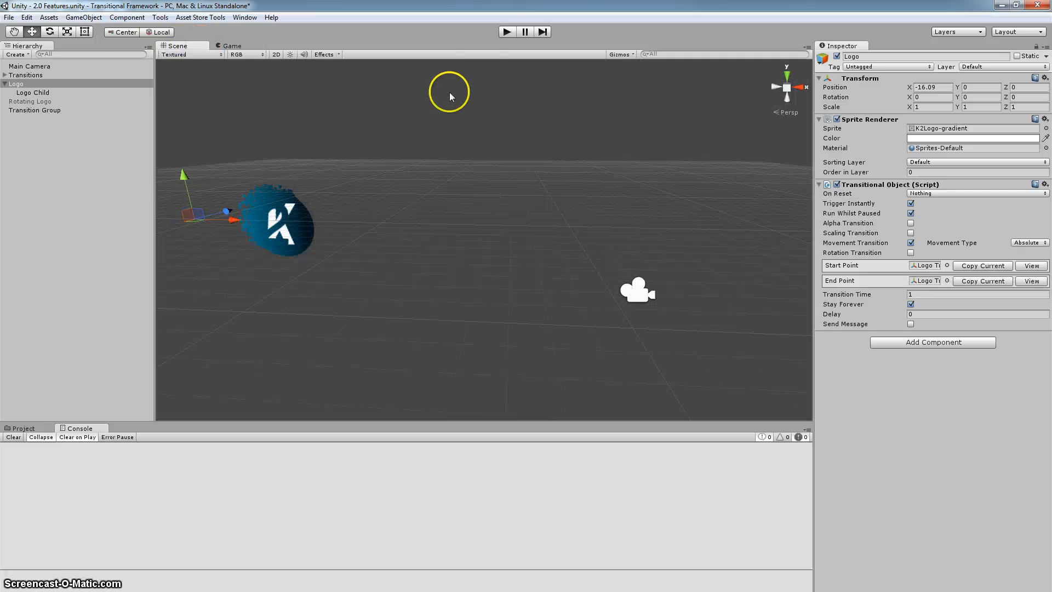
left_click(507, 31)
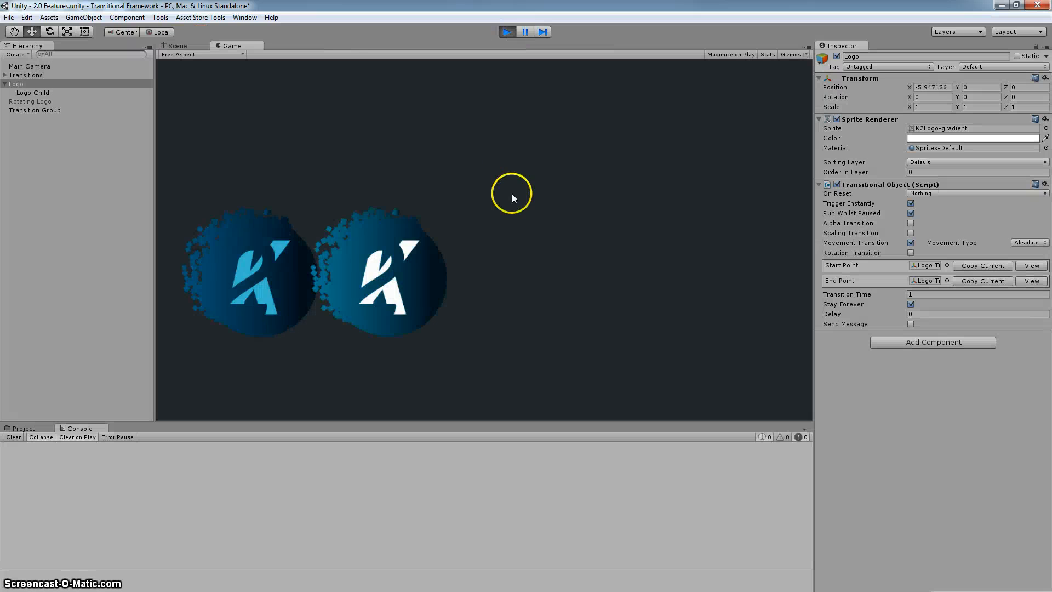
left_click(507, 33)
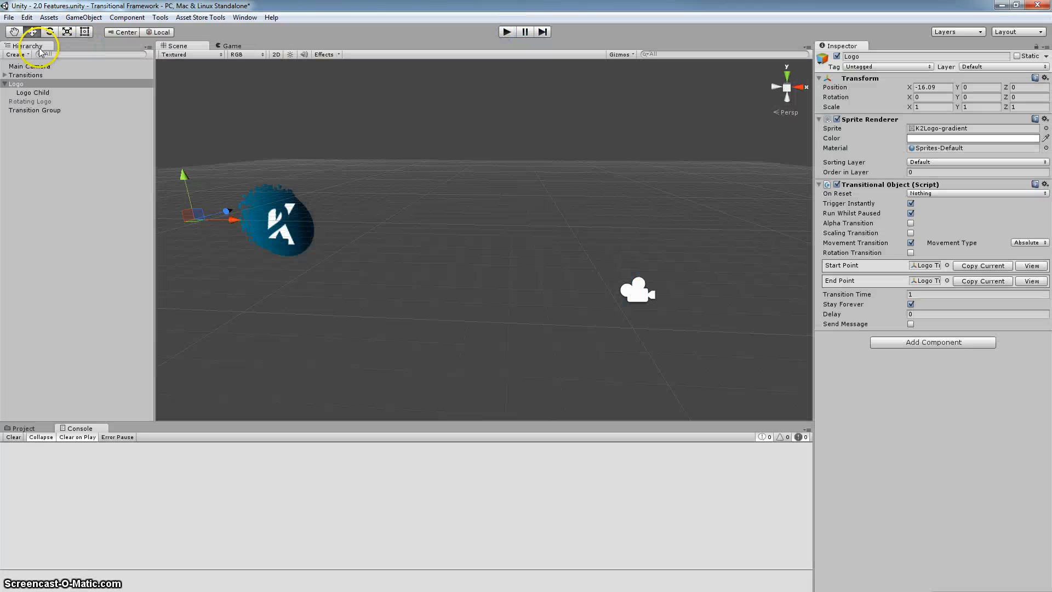
Set the Logo's transition End Point to about X -10.23 and play the scene from its Start Point
left_click(1039, 286)
left_click_drag(592, 226, 396, 233)
left_click(223, 46)
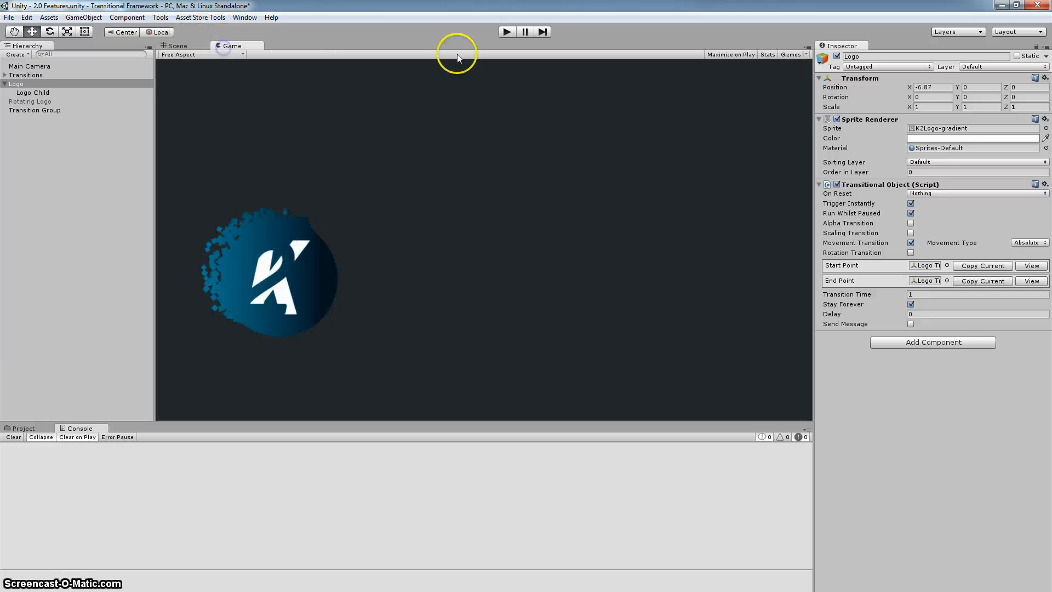
left_click_drag(909, 89, 868, 90)
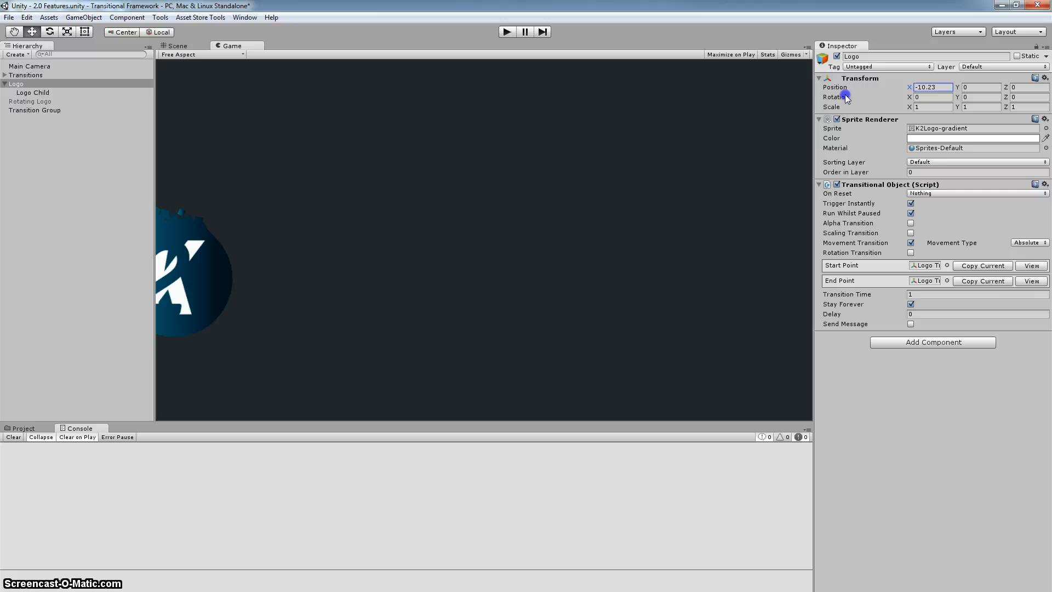
left_click(988, 281)
left_click(1030, 266)
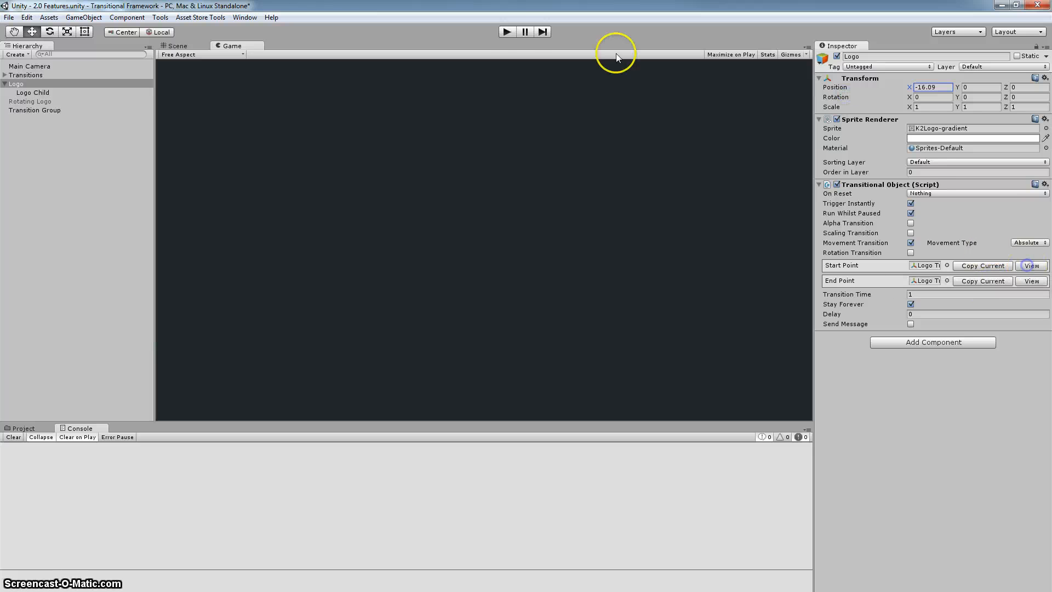
left_click(507, 32)
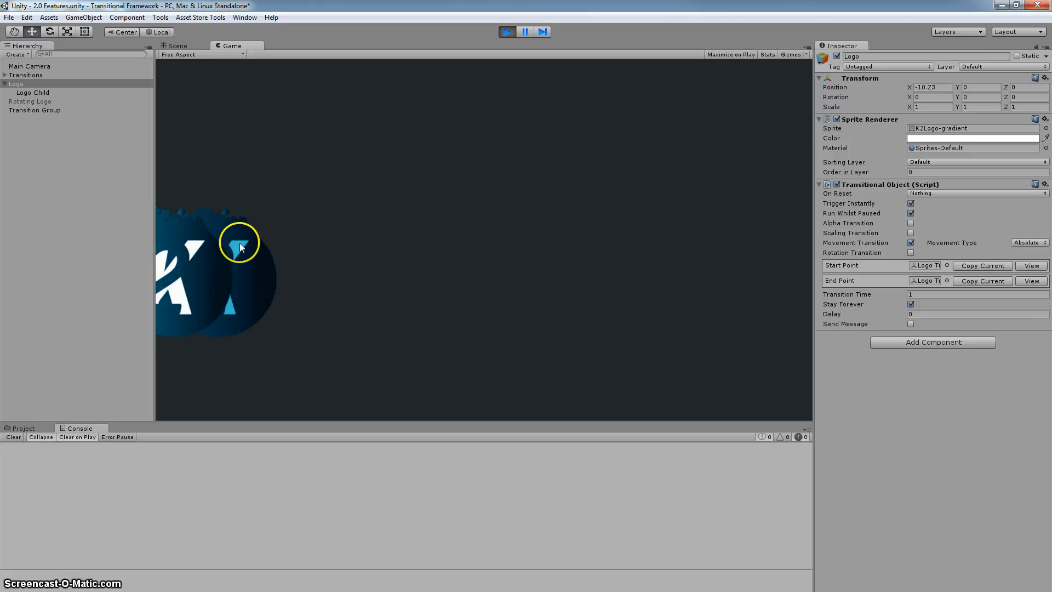
left_click(507, 32)
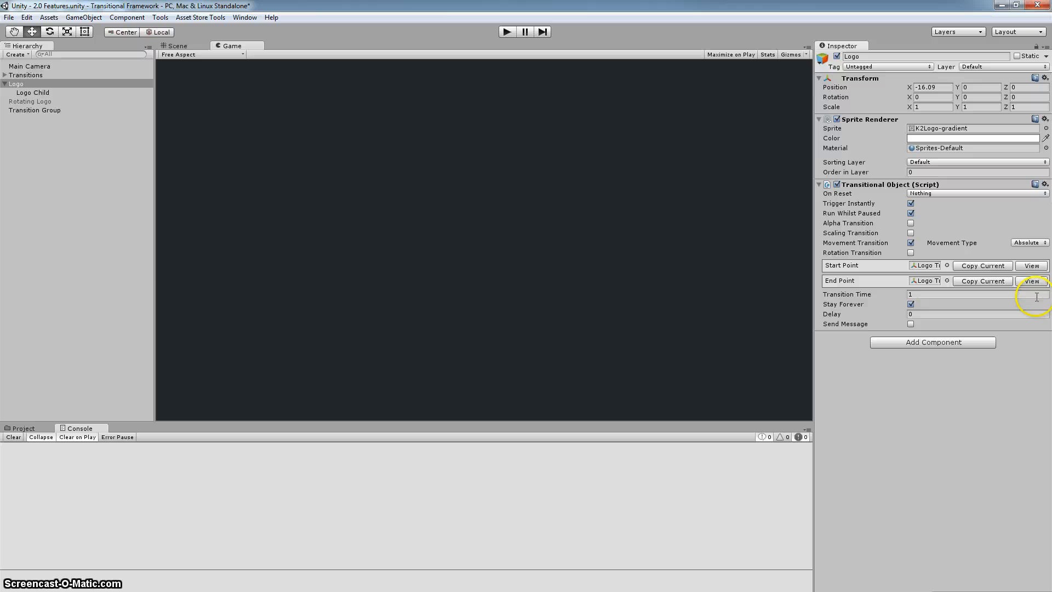
Set the Logo's transition End Point to about X -3.71 and play the scene from its Start Point
left_click(1027, 281)
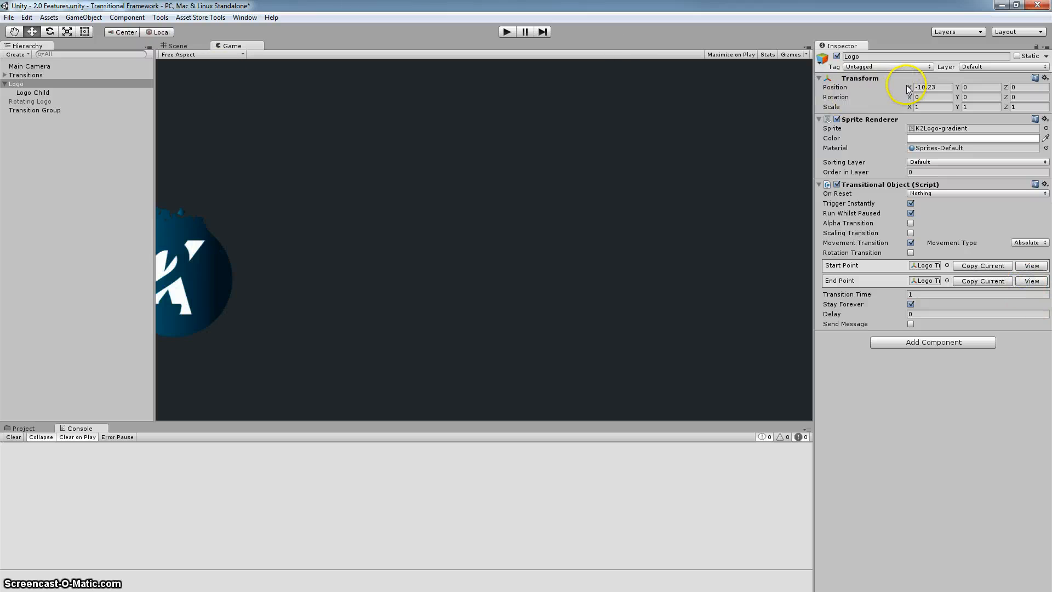
left_click_drag(907, 88, 1011, 88)
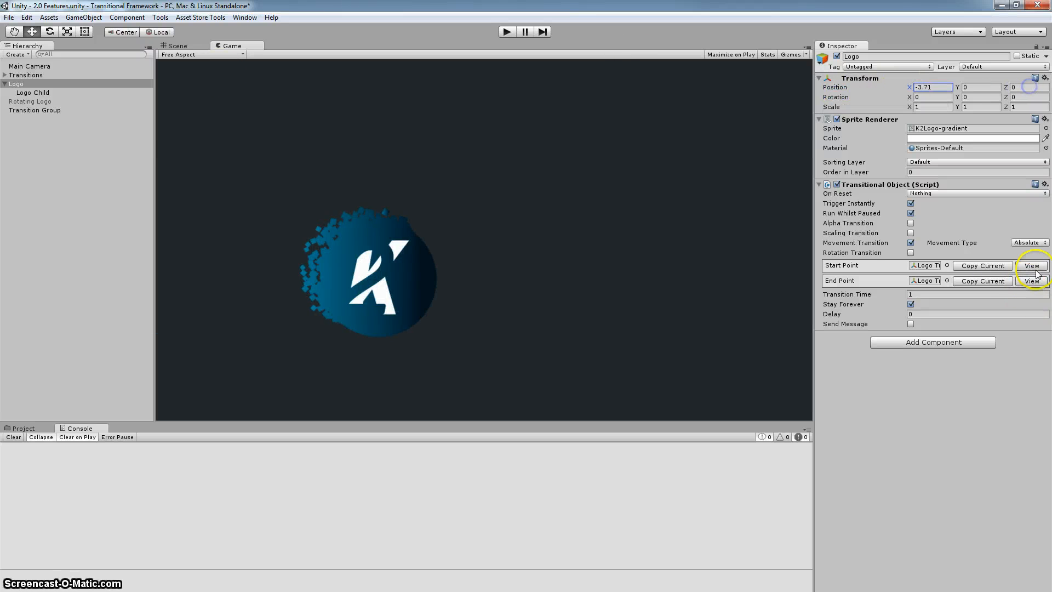
left_click(994, 282)
left_click(1021, 265)
left_click(504, 31)
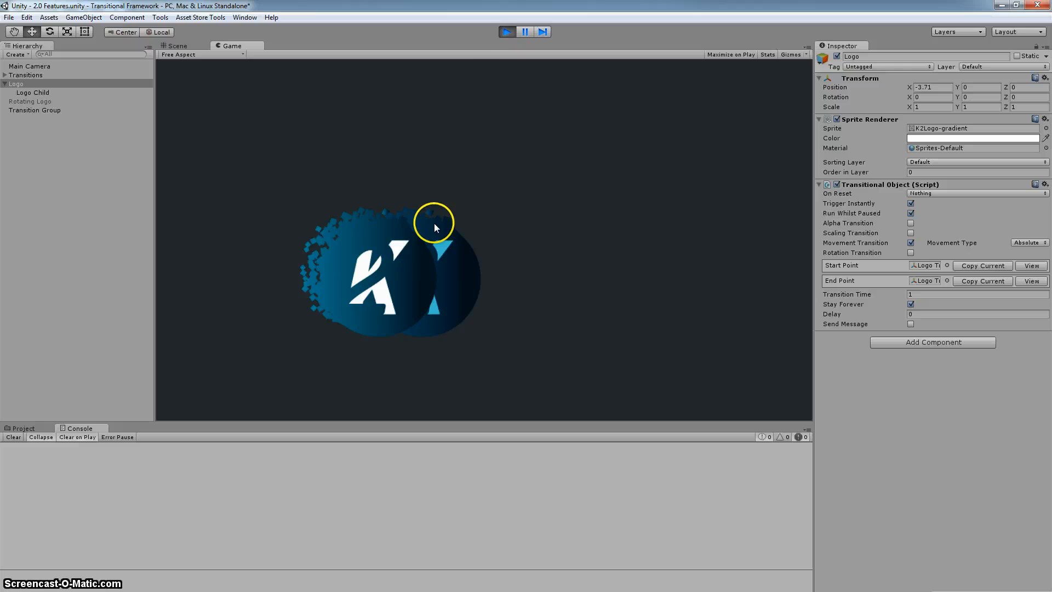
left_click(507, 32)
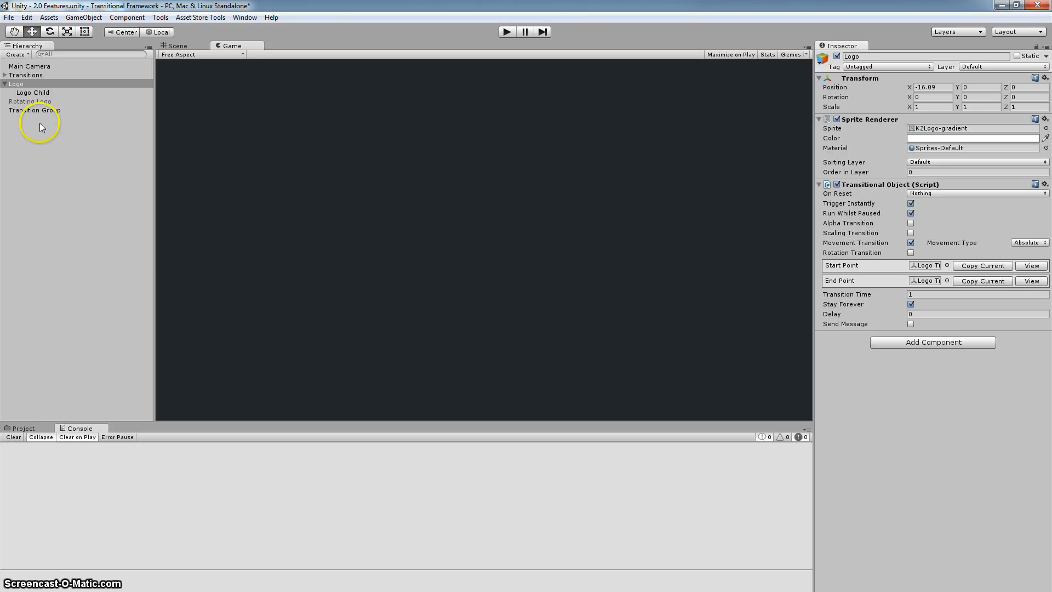
Turn off Trigger Instantly for both Logo and Logo Child at once, then clear the selection
left_click(45, 93)
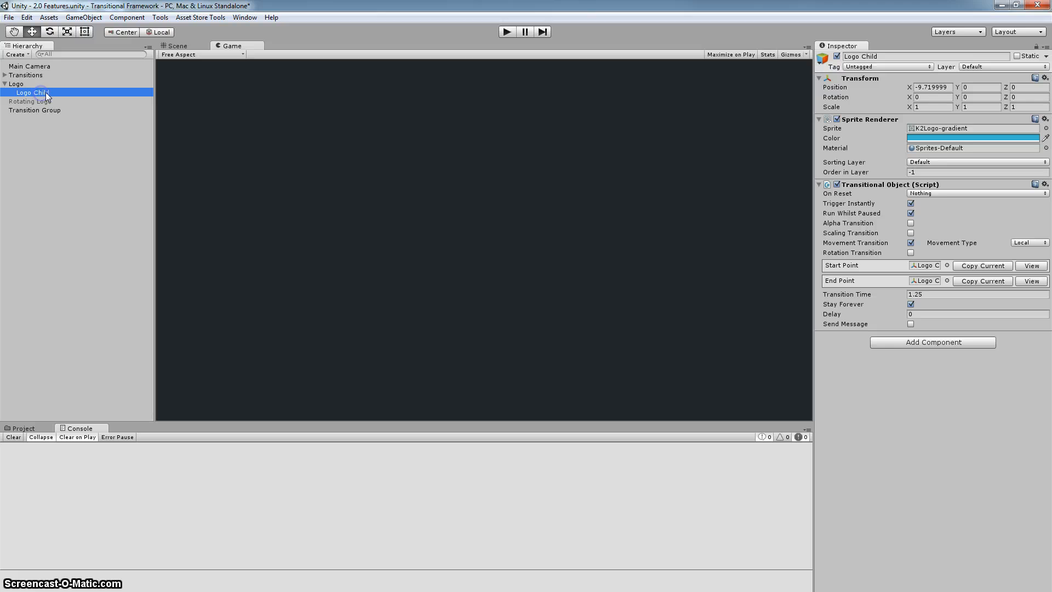
left_click(22, 84, "ctrl")
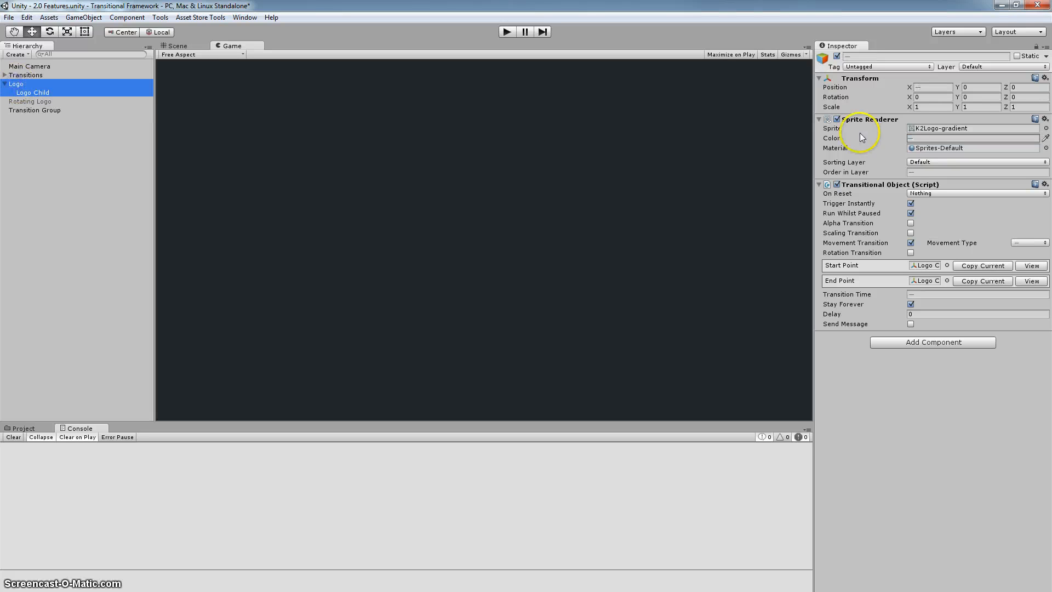
left_click(910, 204)
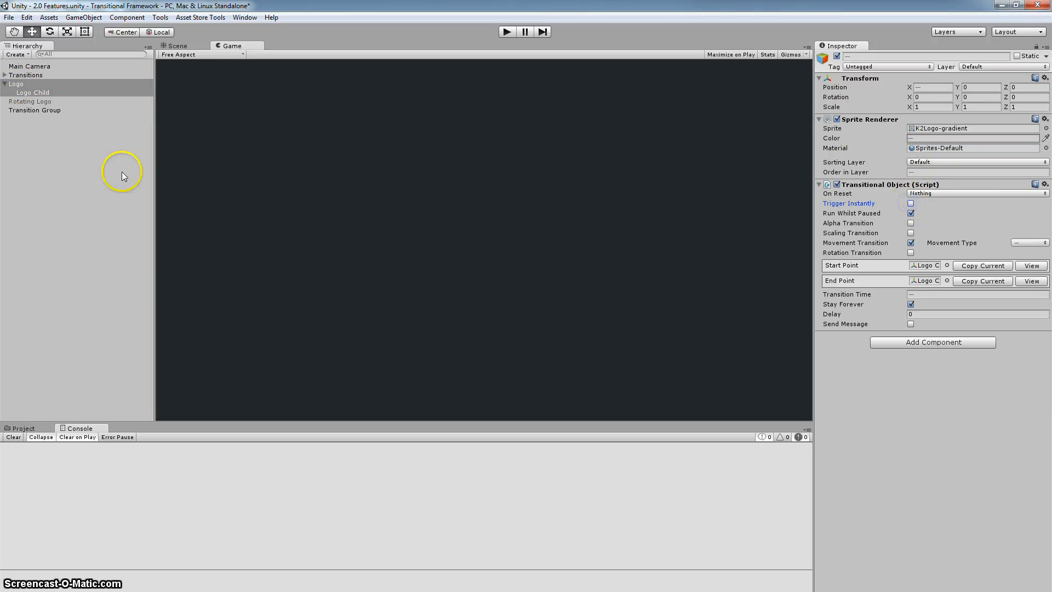
left_click(67, 173)
Add the Transition Group script to the Transition Group object and enable its Trigger Instantly option
left_click(32, 110)
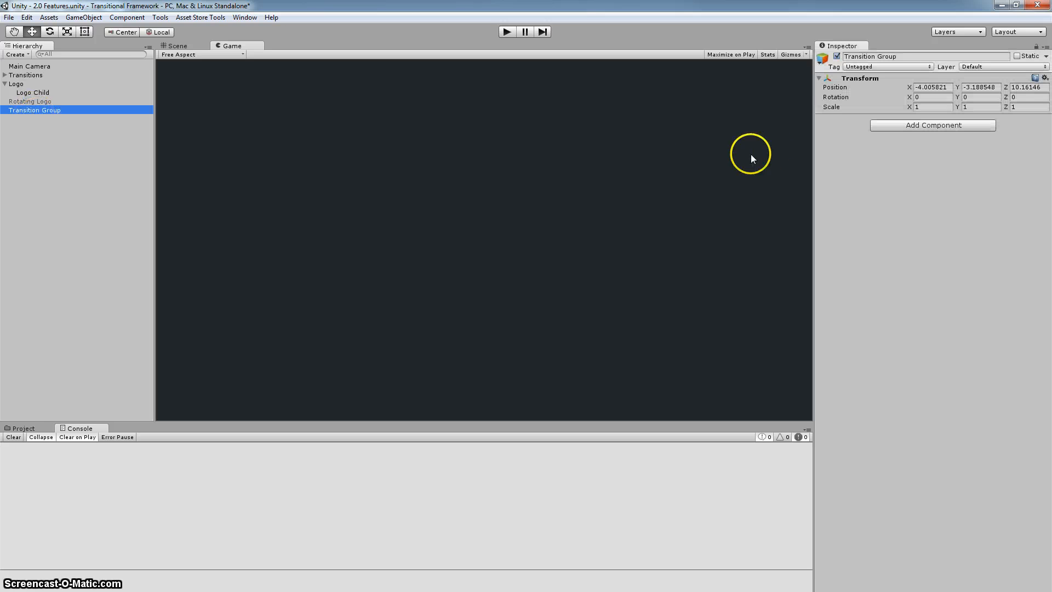
left_click(905, 128)
left_click(897, 168)
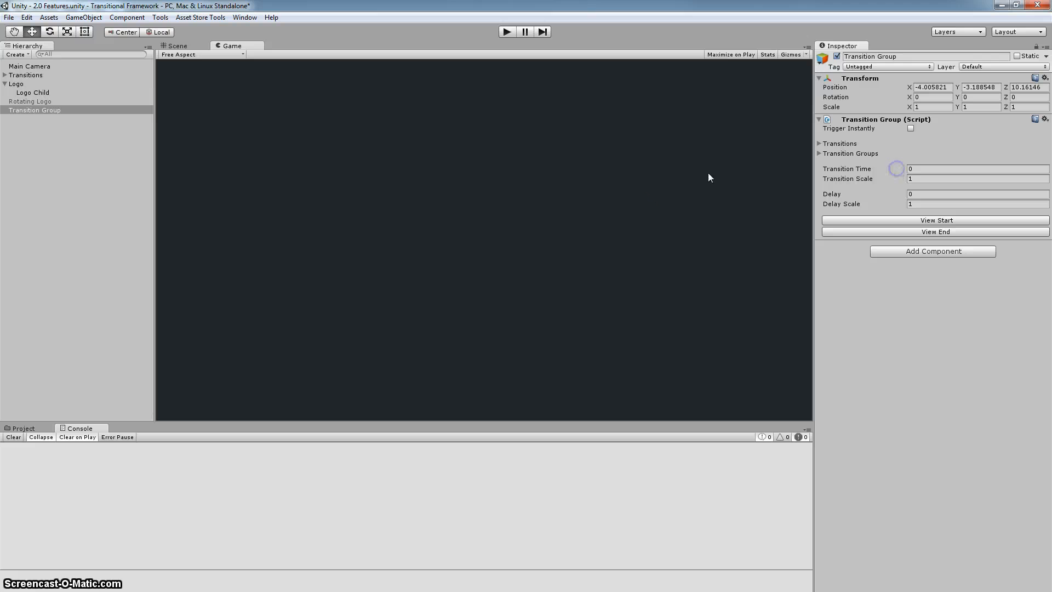
left_click(910, 128)
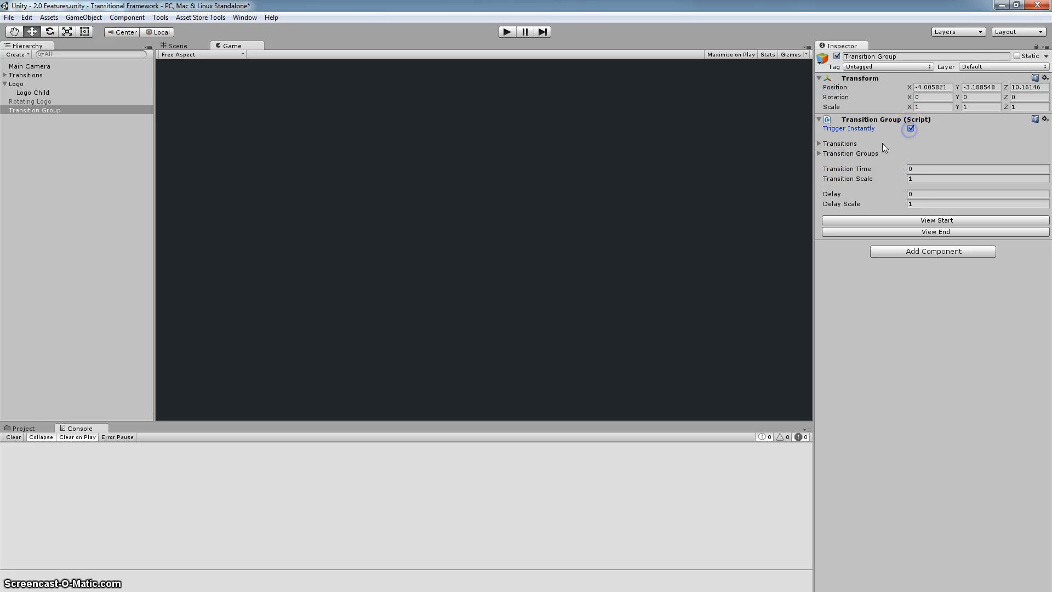
Add Logo and Logo Child as elements of the Transition Group's Transitions list
left_click(820, 143)
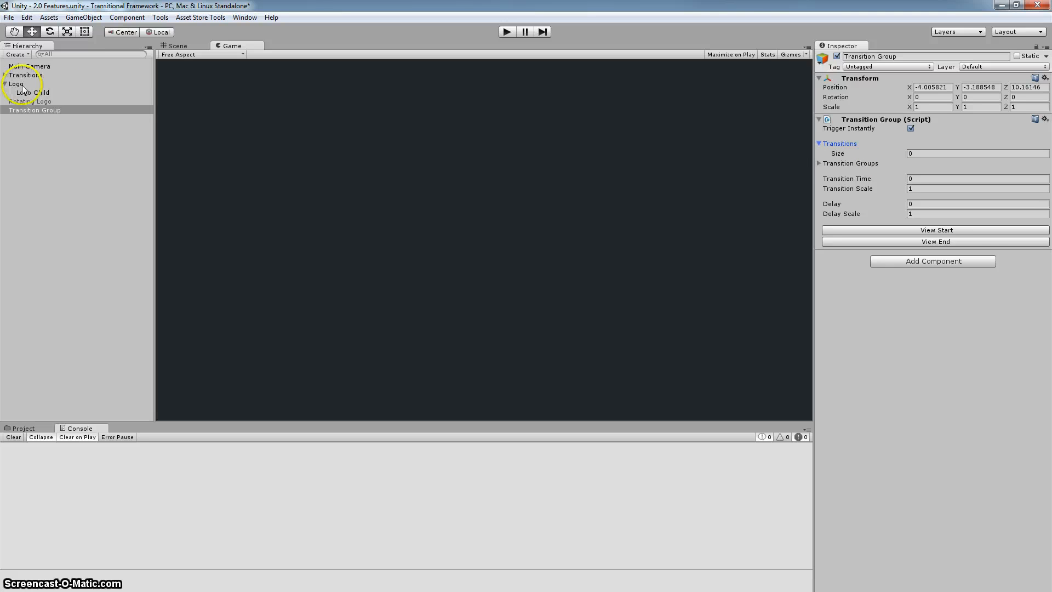
left_click_drag(16, 84, 846, 149)
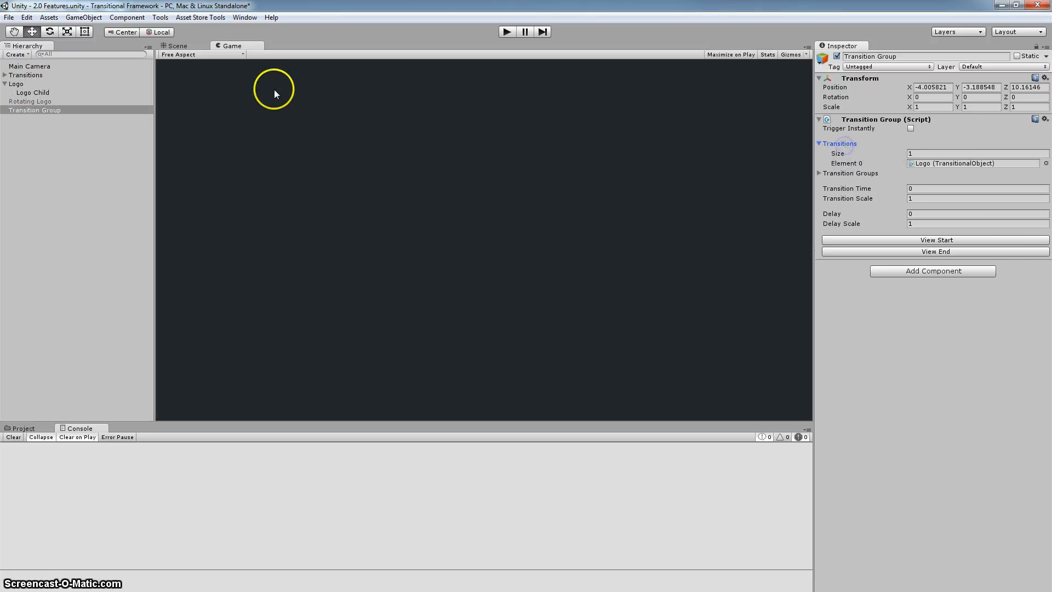
left_click_drag(47, 93, 841, 146)
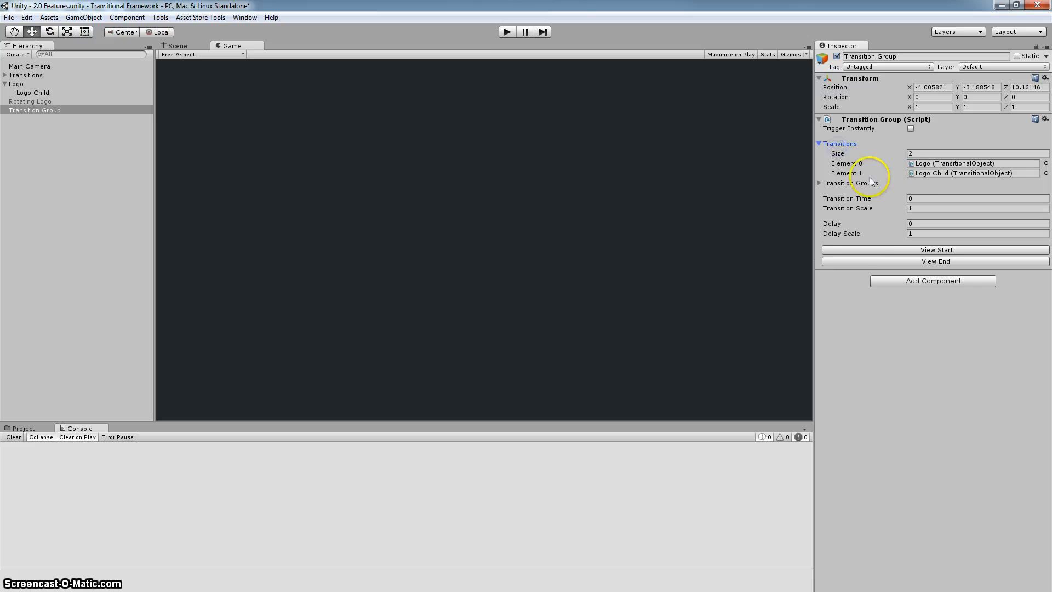
Enable Trigger Instantly on the Transition Group, playing the scene before and after to compare the group's behaviour
left_click(506, 33)
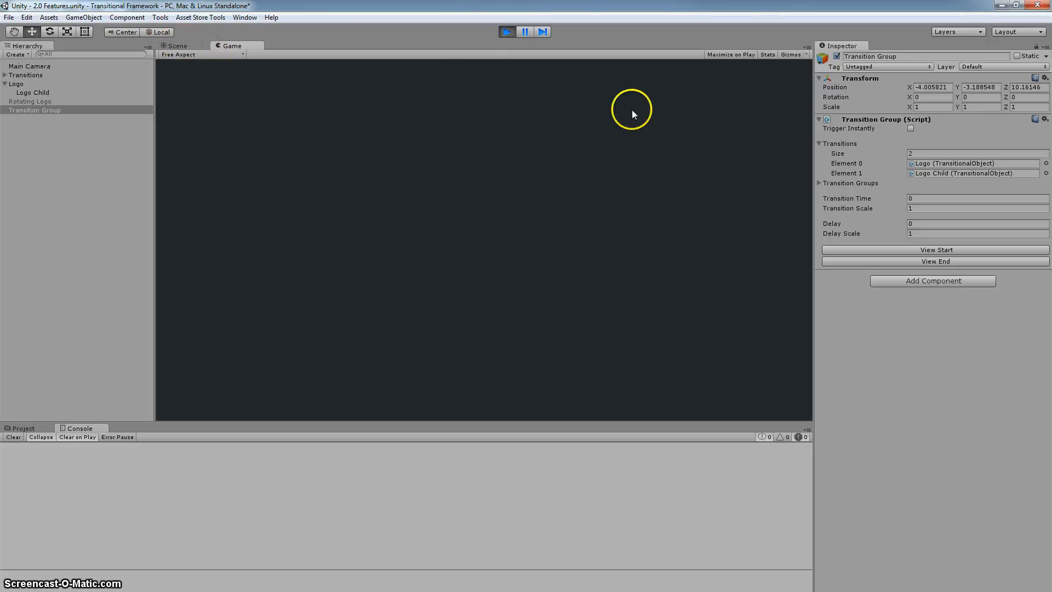
left_click(502, 34)
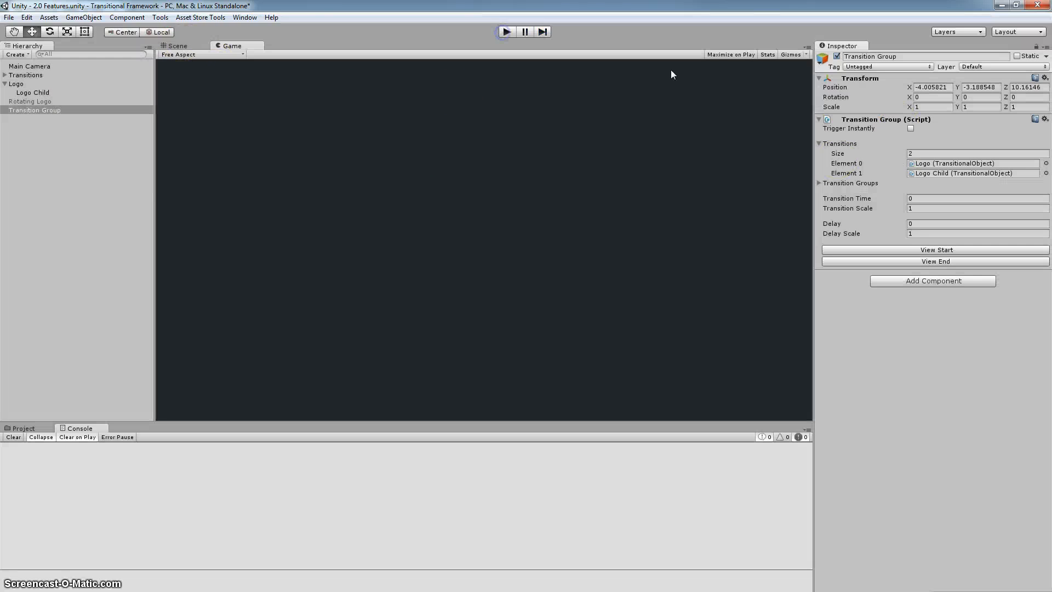
left_click(909, 129)
left_click(503, 33)
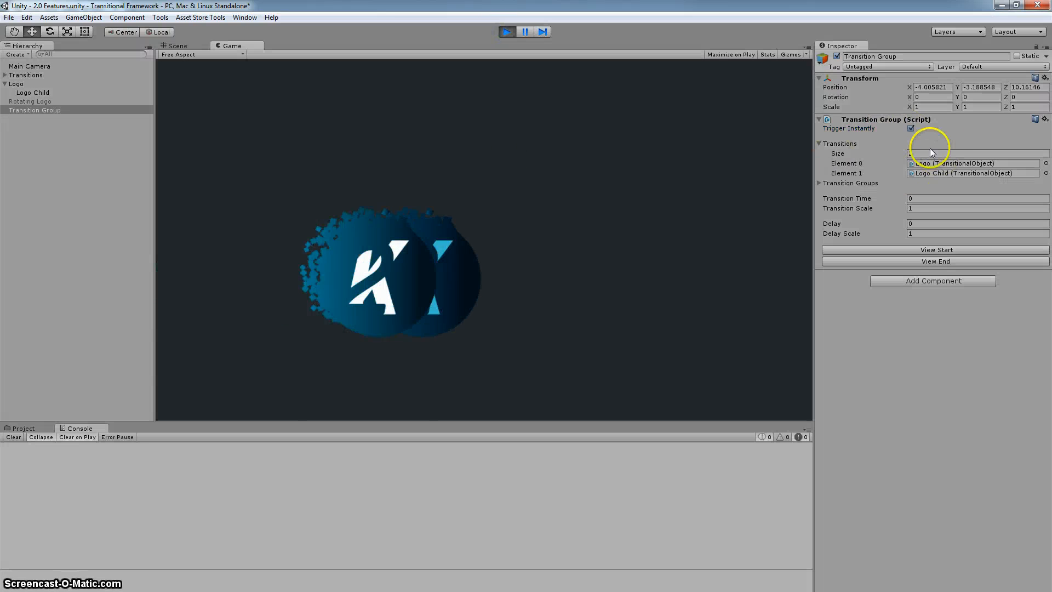
left_click(507, 32)
left_click(504, 32)
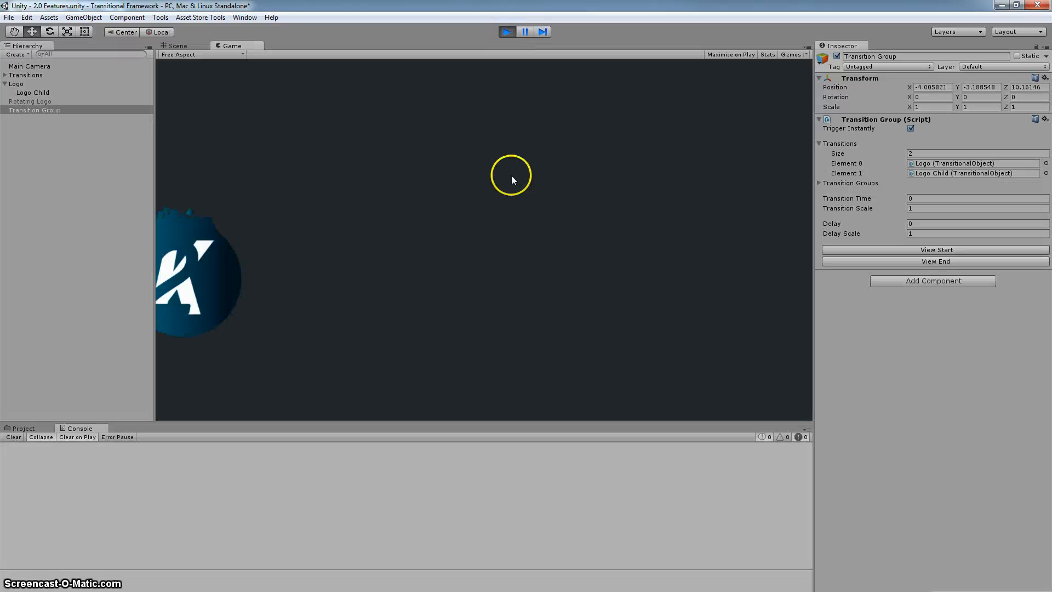
left_click(507, 32)
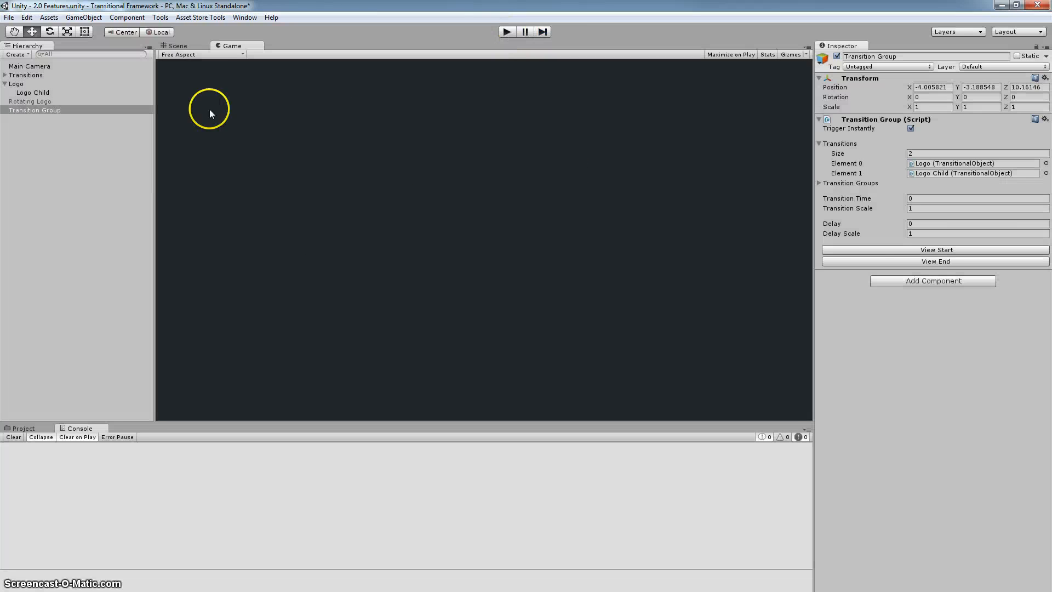
Preview the Transition Group's end and start states alternately, finishing on the start state
left_click(880, 261)
left_click(875, 250)
left_click(873, 262)
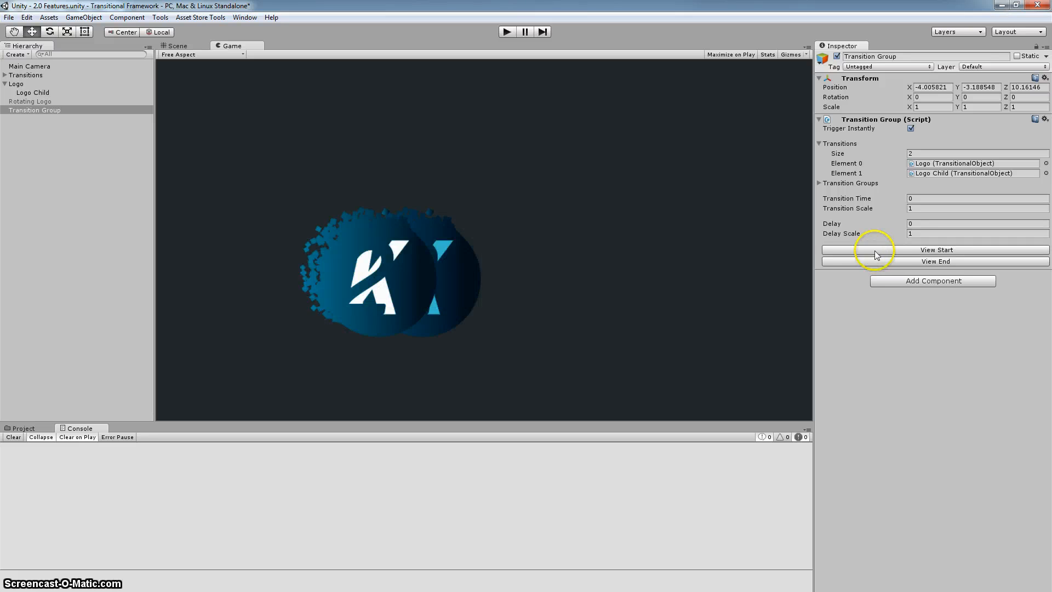
left_click(876, 250)
left_click(877, 261)
left_click(875, 250)
left_click(878, 261)
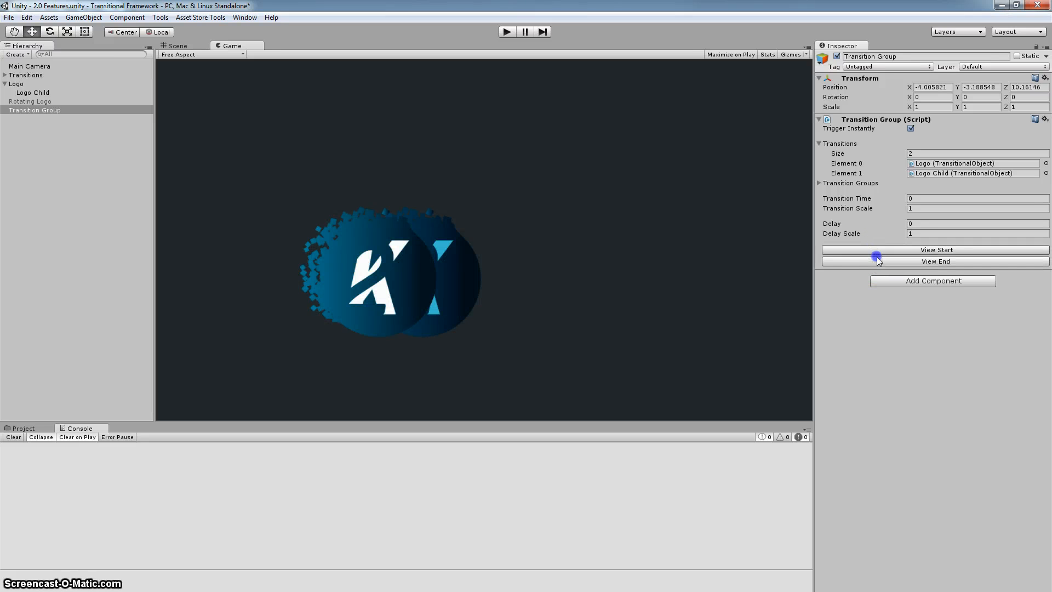
left_click(866, 250)
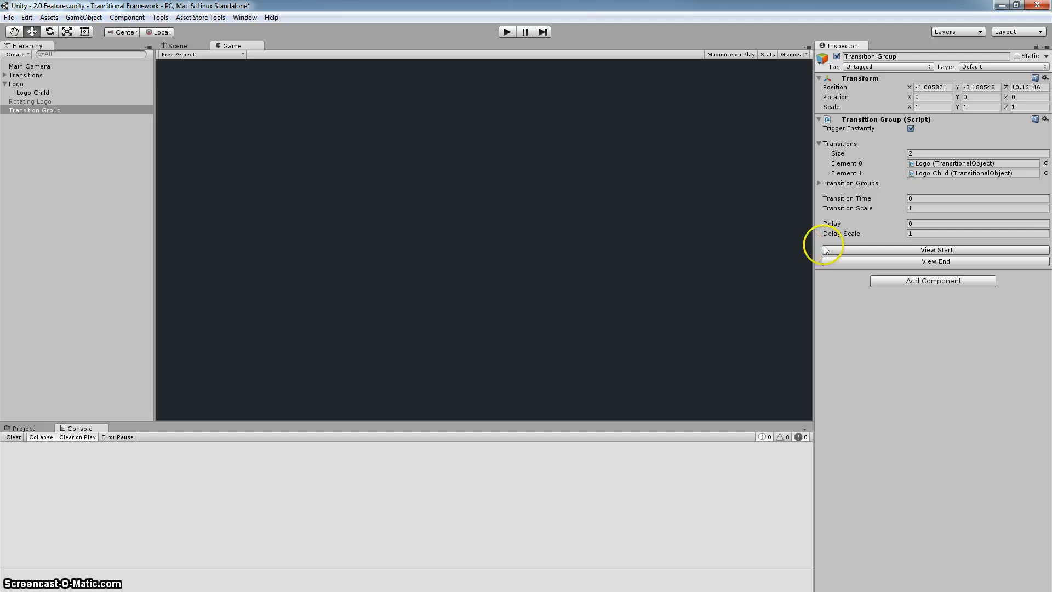
Check the Transition Time of Logo Child and Logo, and set the Transition Group's Transition Time to 2
left_click(821, 144)
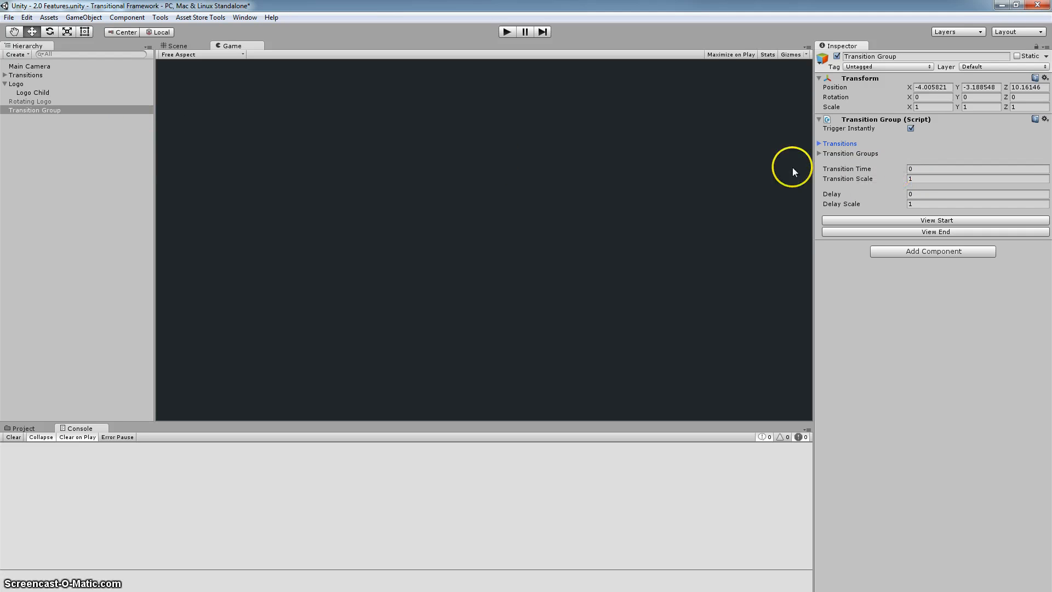
left_click(914, 169)
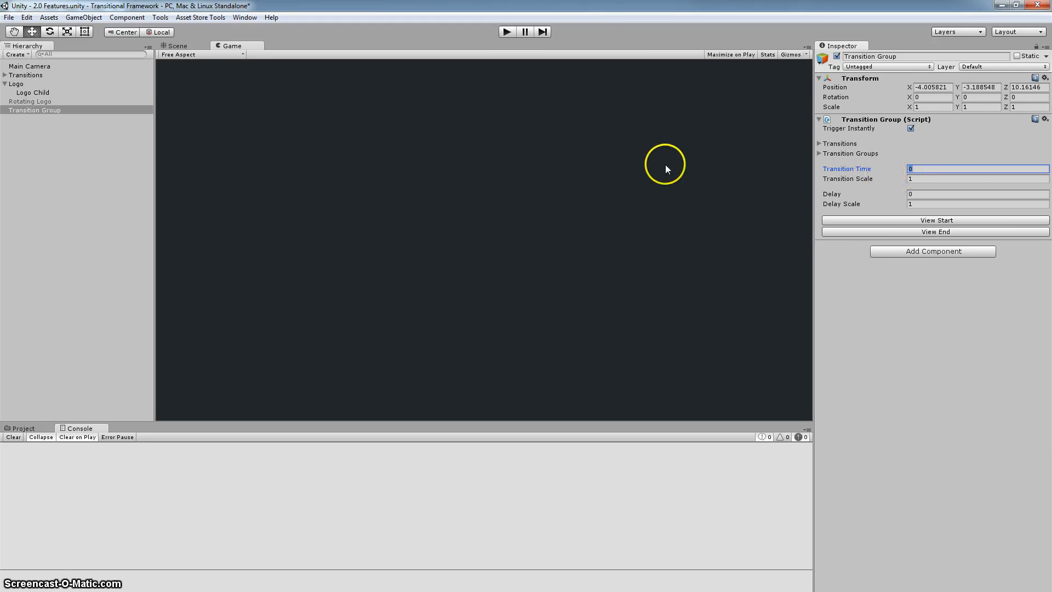
left_click(34, 93)
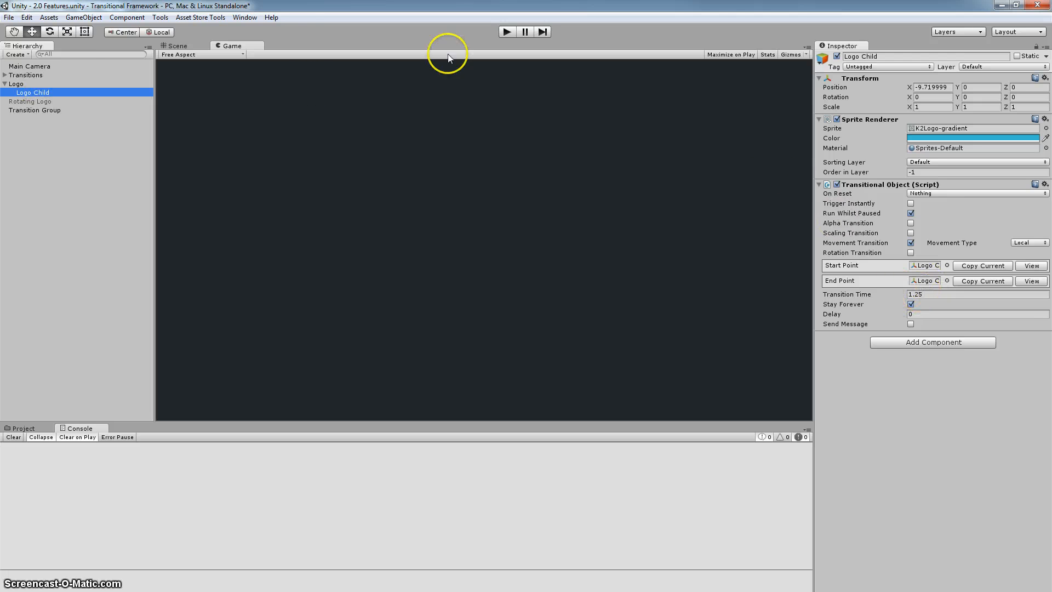
left_click(16, 84)
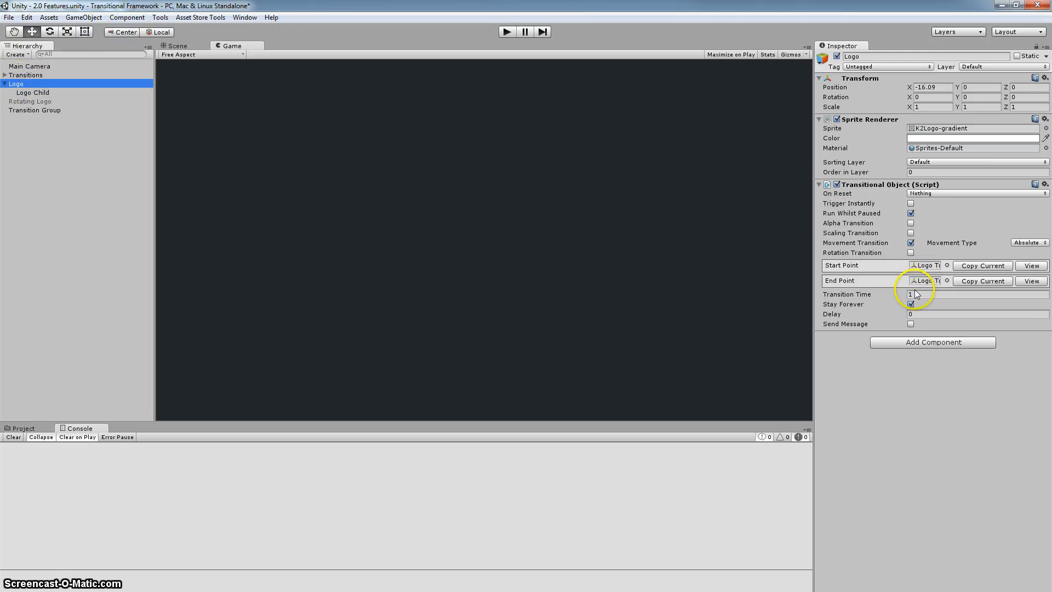
left_click(39, 110)
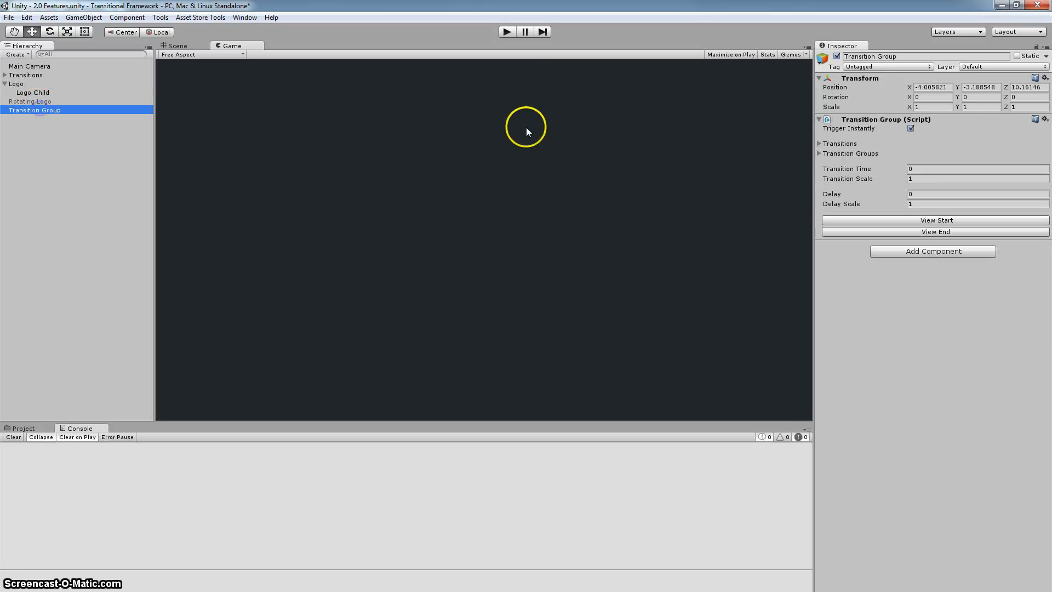
left_click(912, 168)
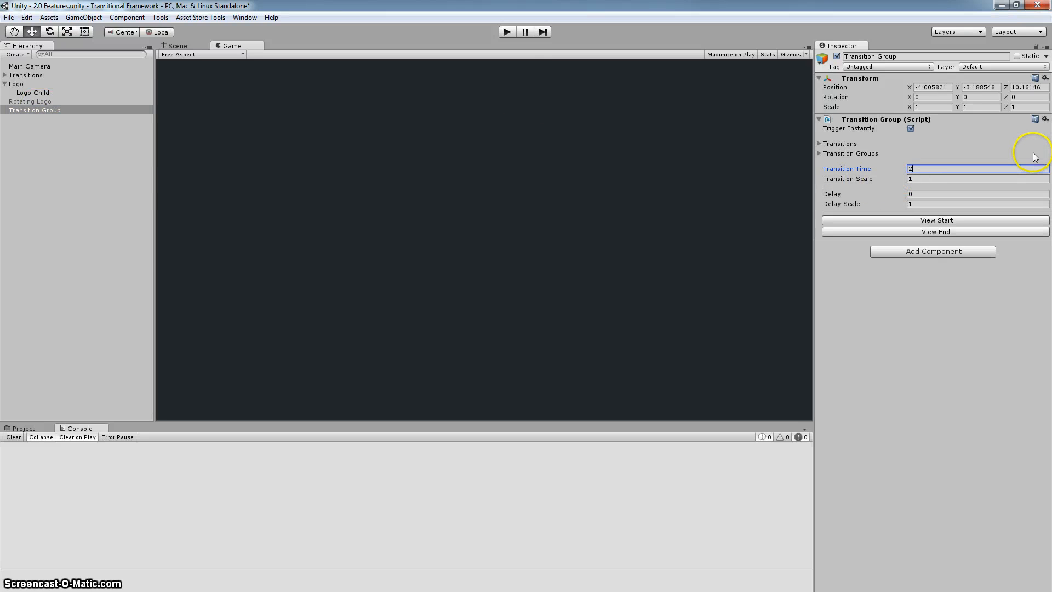
Play the scene, check the overridden Transition Time on Logo Child and Logo, and stop playback
left_click(506, 32)
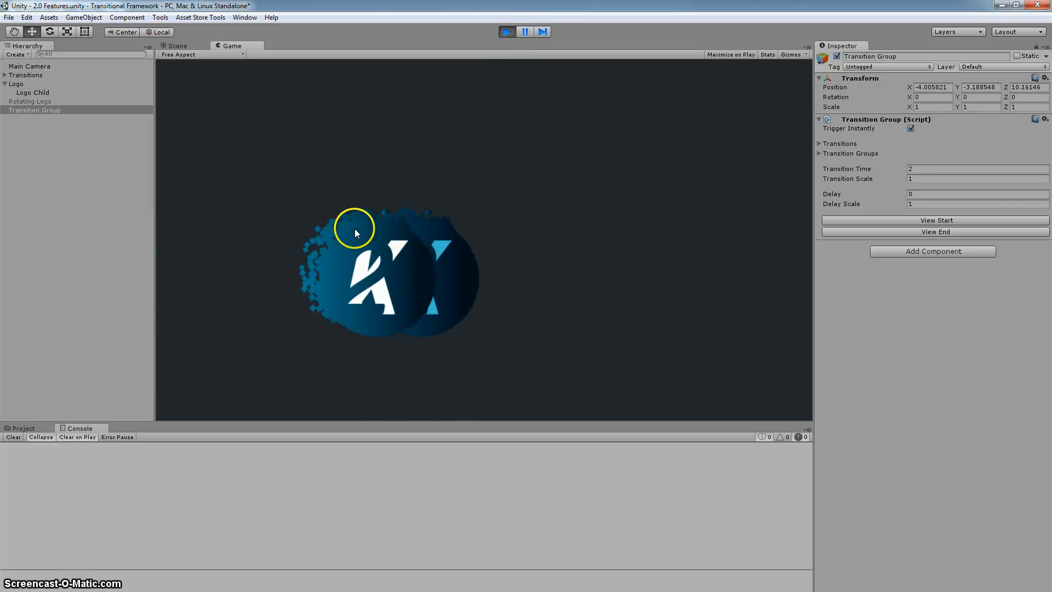
left_click(40, 94)
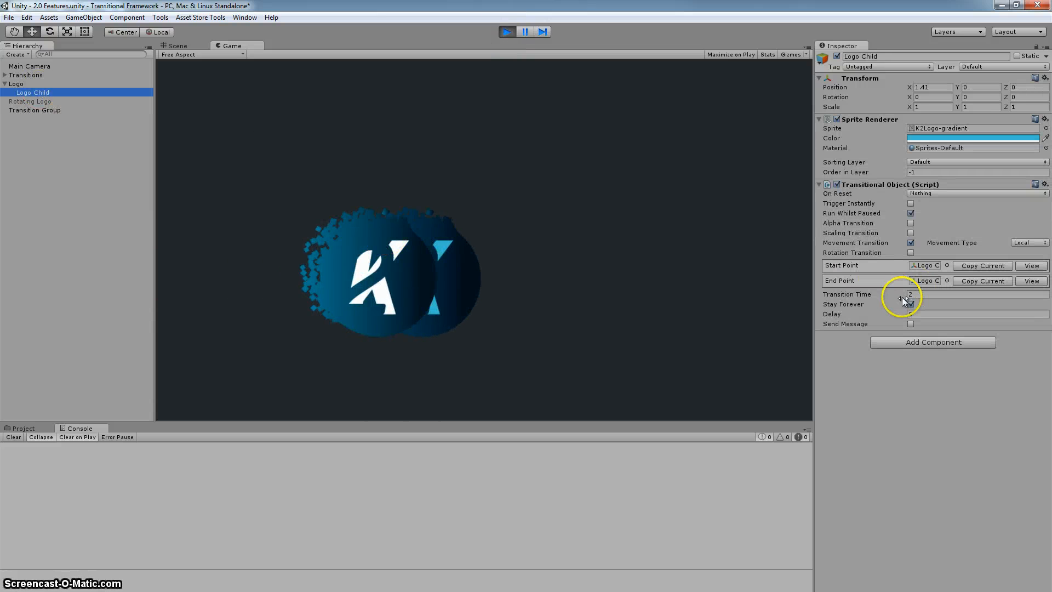
left_click(40, 85)
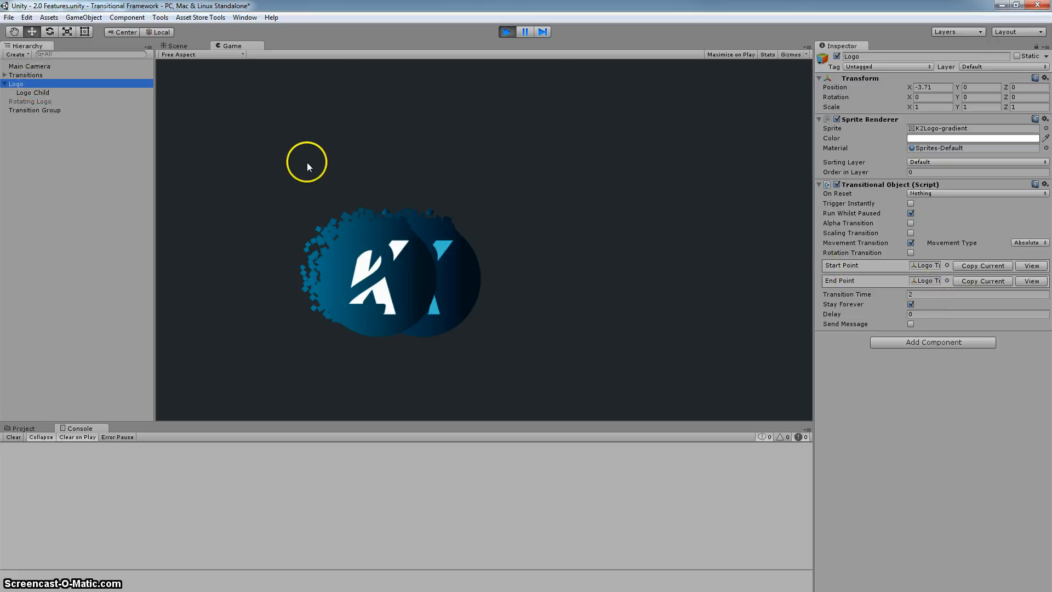
left_click(508, 32)
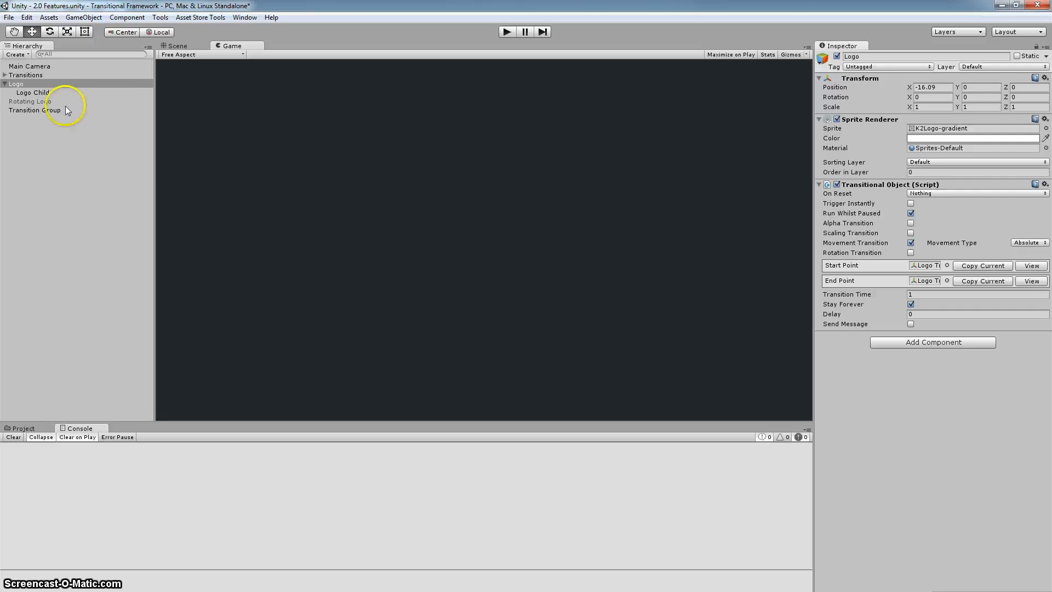
Set the Transition Group's Transition Time to 0 and its Transition Scale to 2
left_click(49, 110)
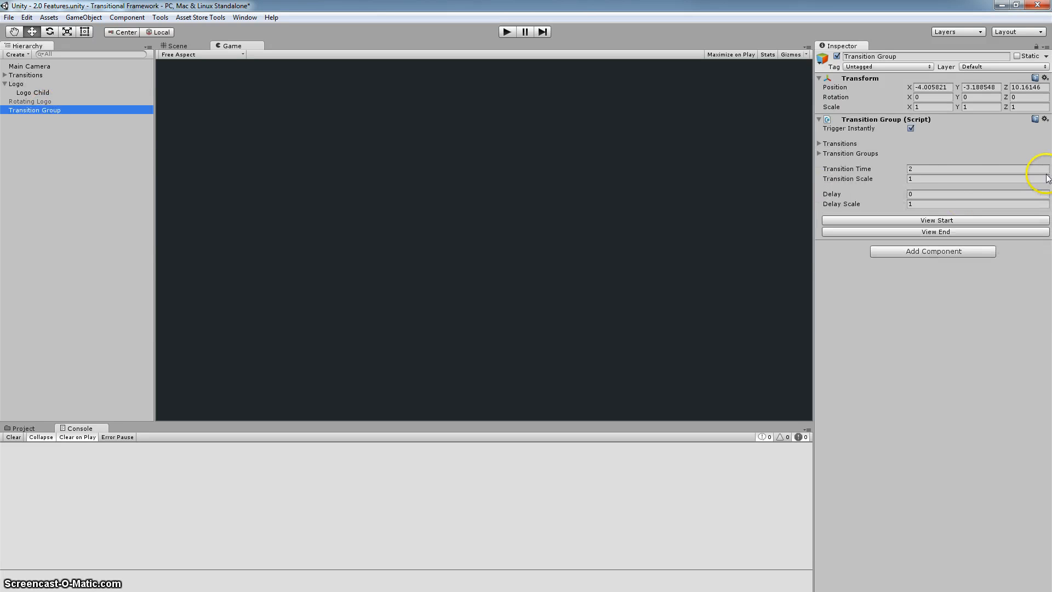
left_click(916, 168)
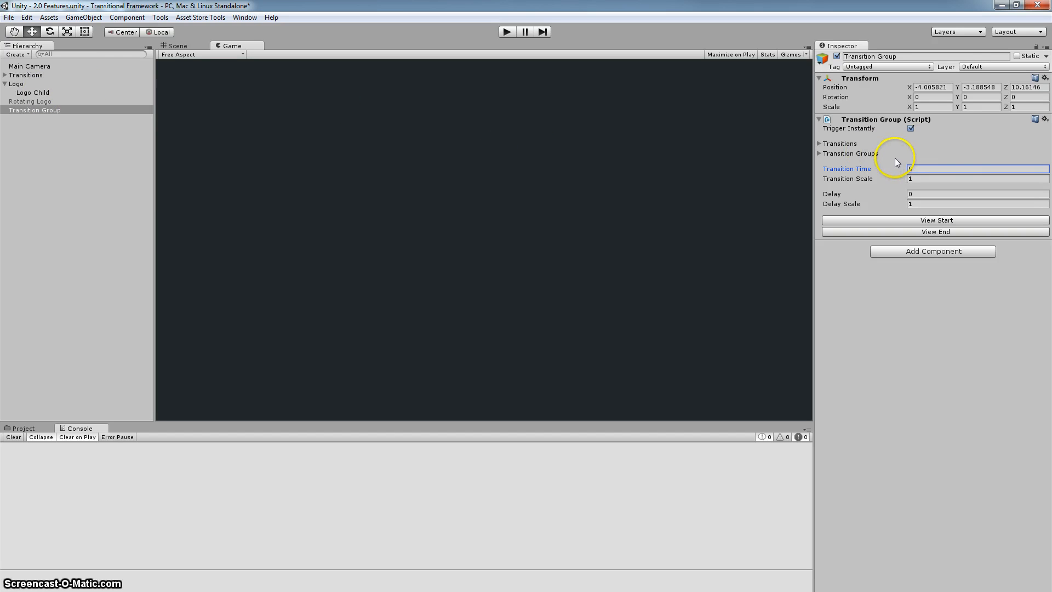
left_click(919, 179)
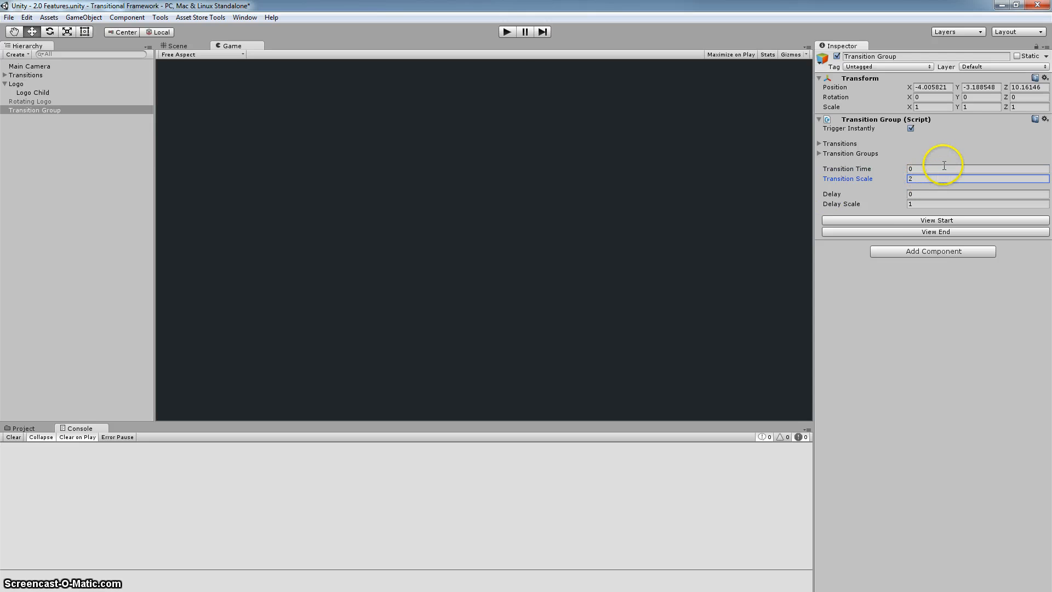
Play the scene to examine how the Transition Scale affects the Transition Time of Logo Child and Logo, and stop playback
left_click(511, 33)
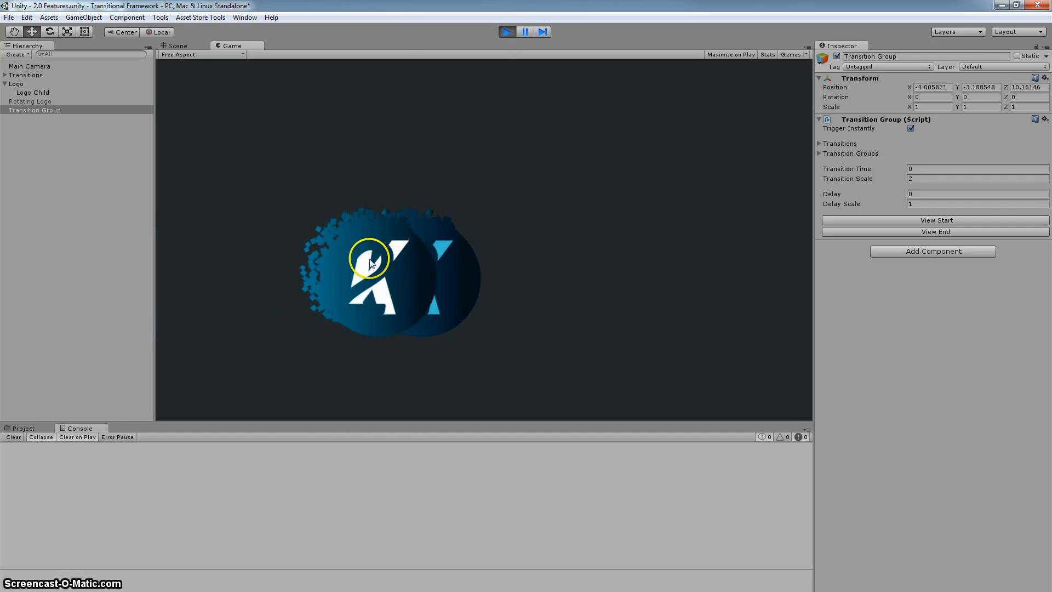
left_click(25, 92)
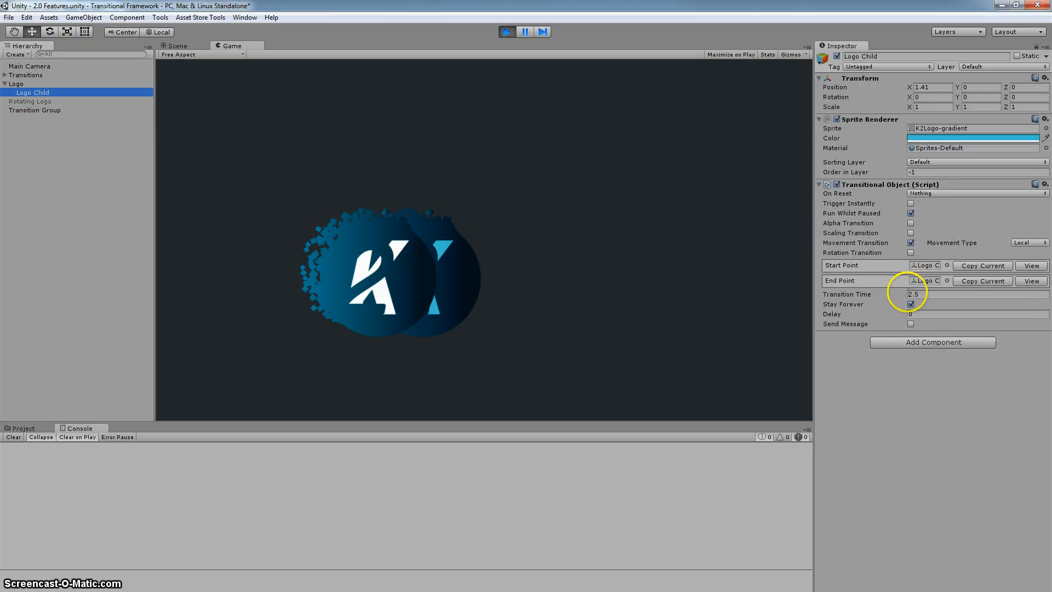
left_click(912, 294)
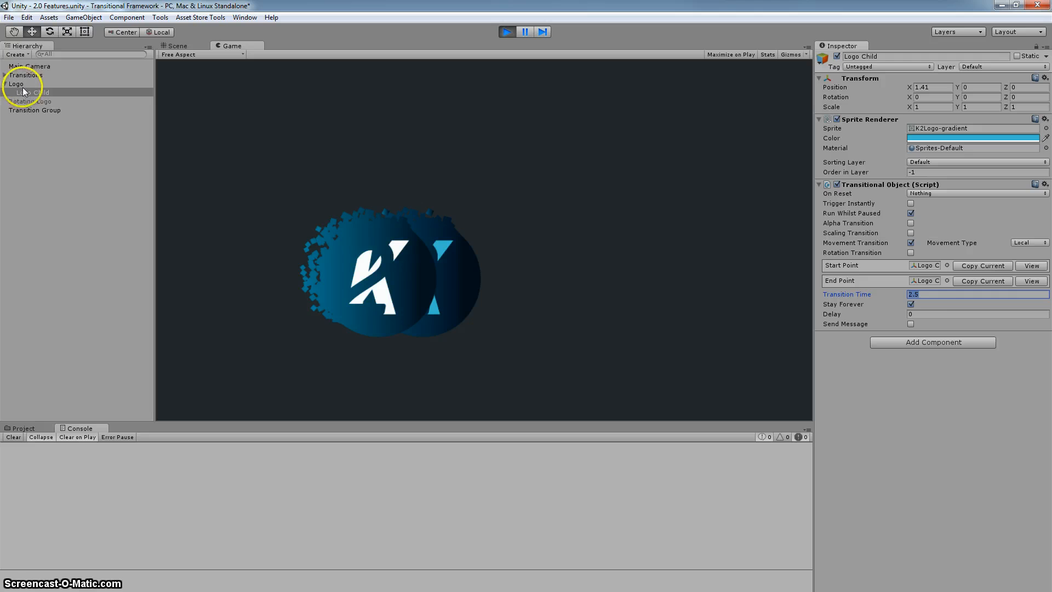
left_click(21, 85)
left_click(899, 294)
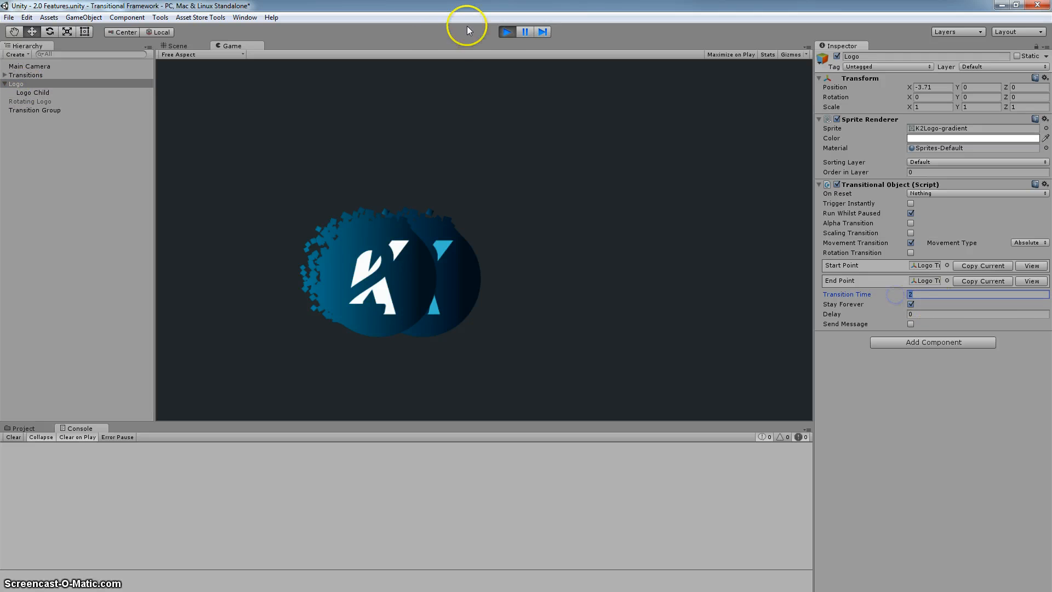
left_click(506, 32)
Read the Delay Scale tooltip on the Transition Group, and replay the scene with Logo Child selected
left_click(33, 102)
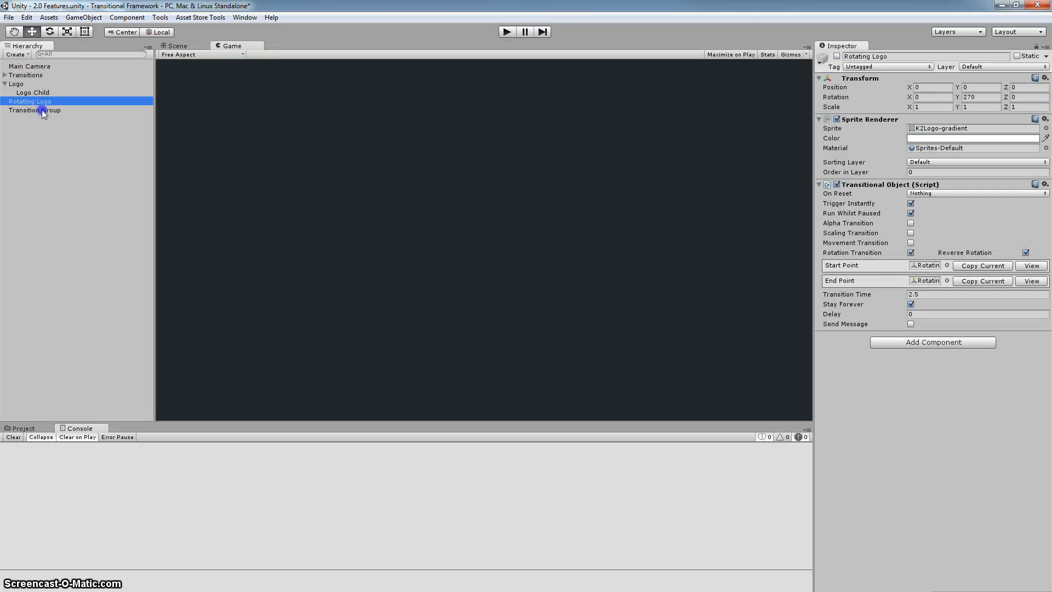
left_click(44, 111)
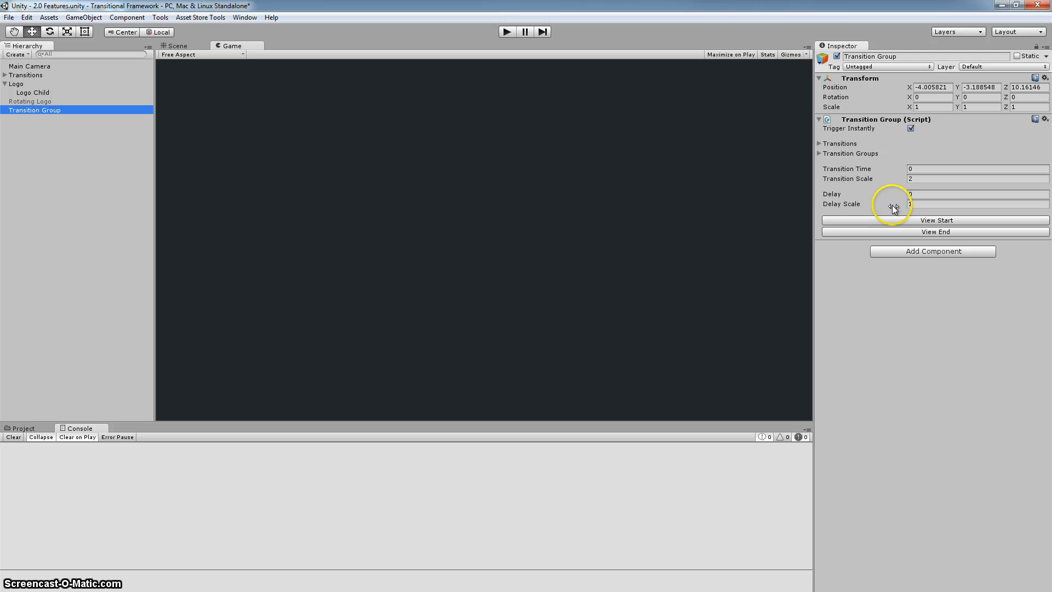
mouse_move(892, 205)
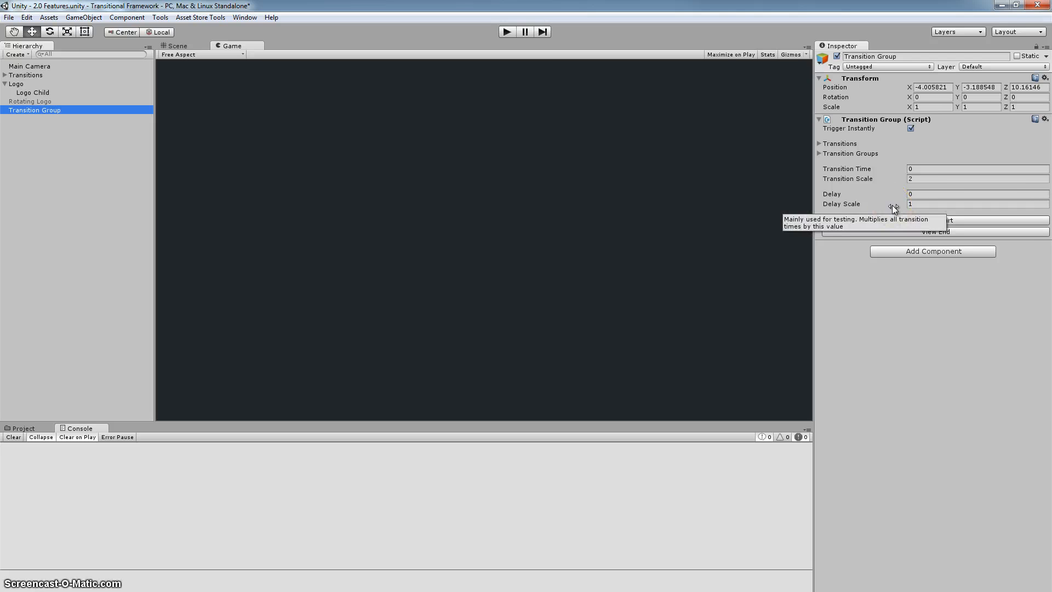
left_click(30, 86)
left_click(31, 90)
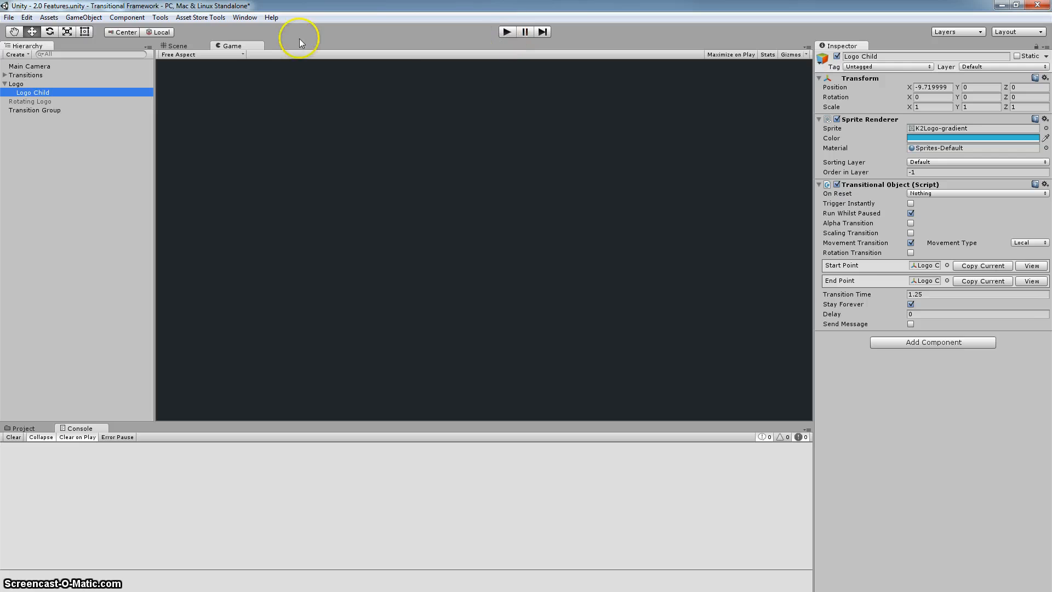
left_click(506, 32)
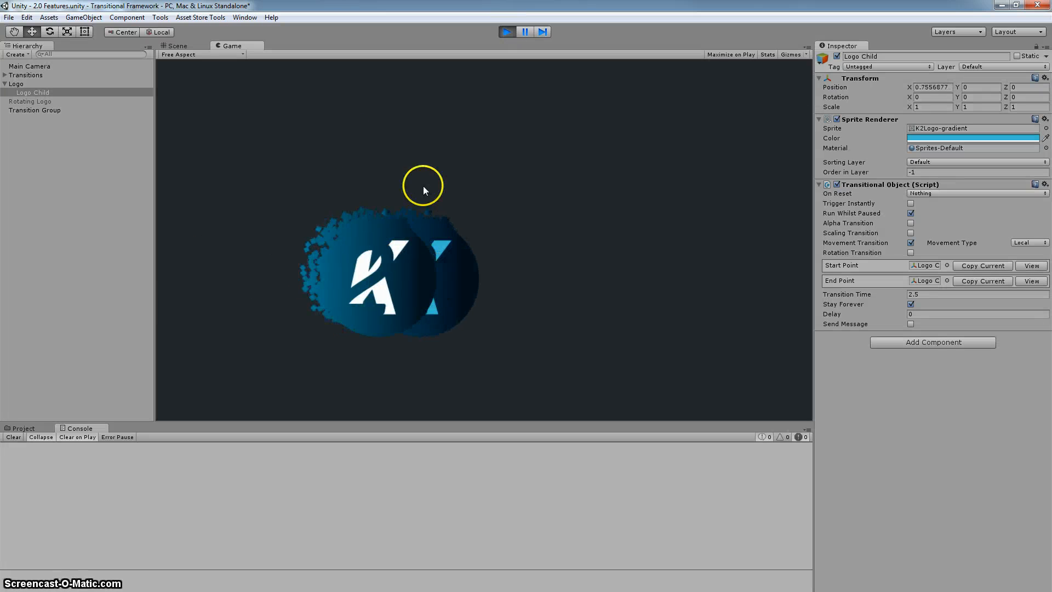
left_click(506, 32)
Set the Transition Group's Transition Scale to 1 and play the scene
left_click(33, 111)
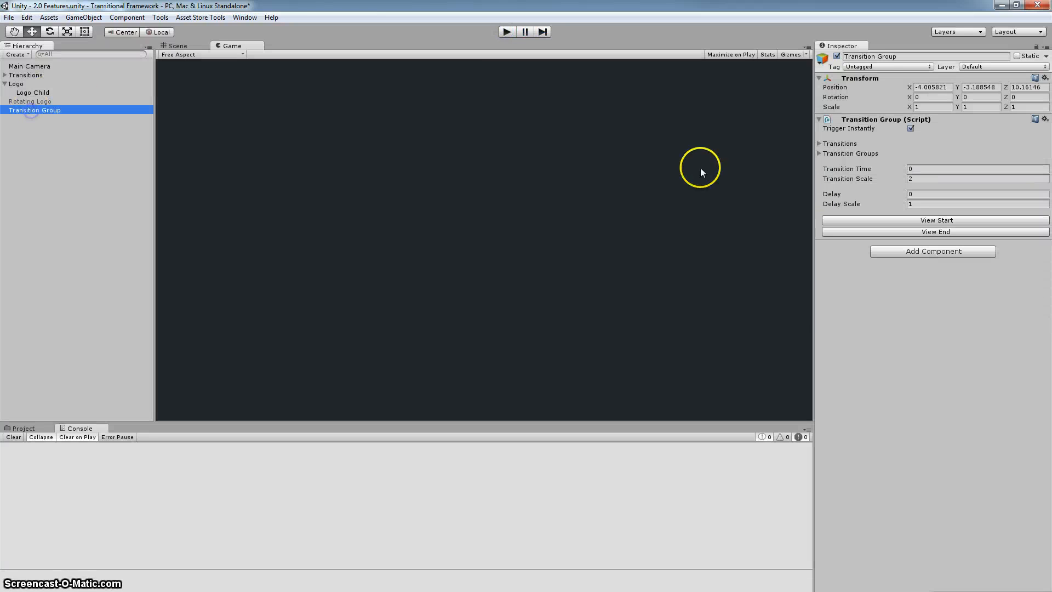
left_click(911, 178)
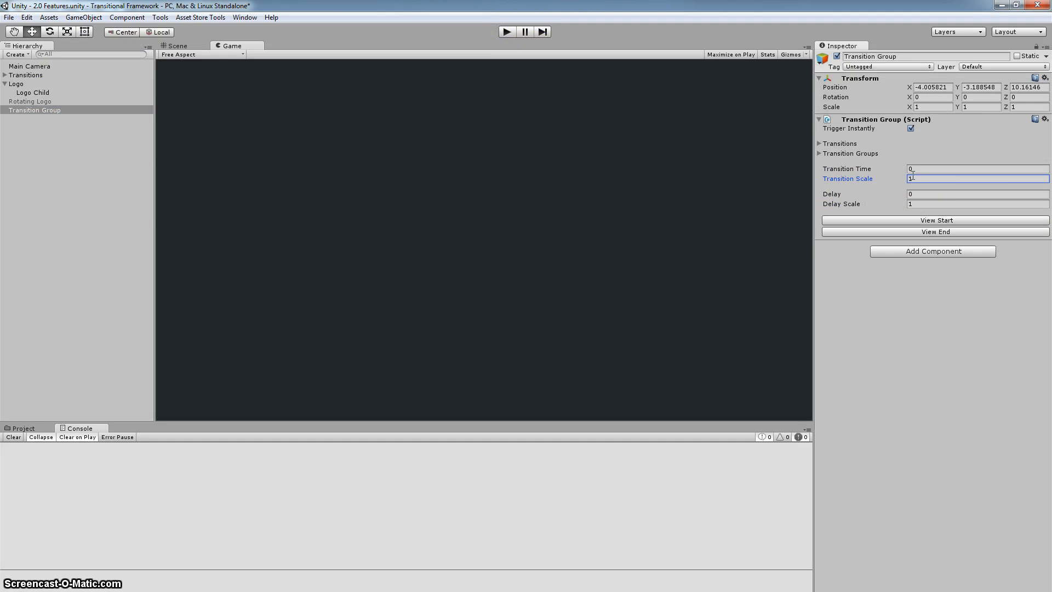
left_click(507, 31)
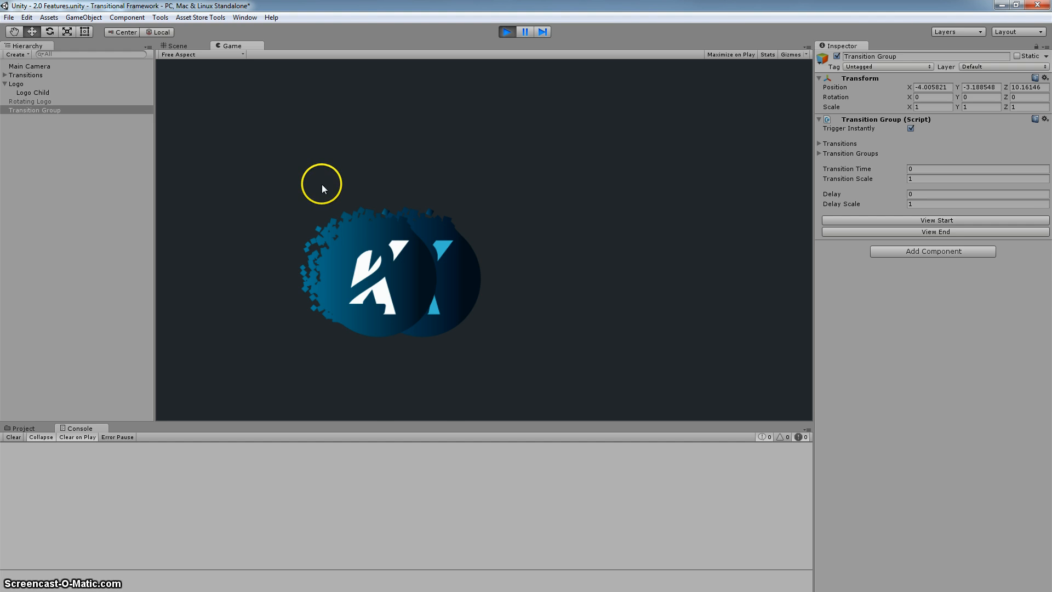
View the Easer asset page in the browser, return to Unity to stop the scene, and inspect Logo Child
key("alt+Tab")
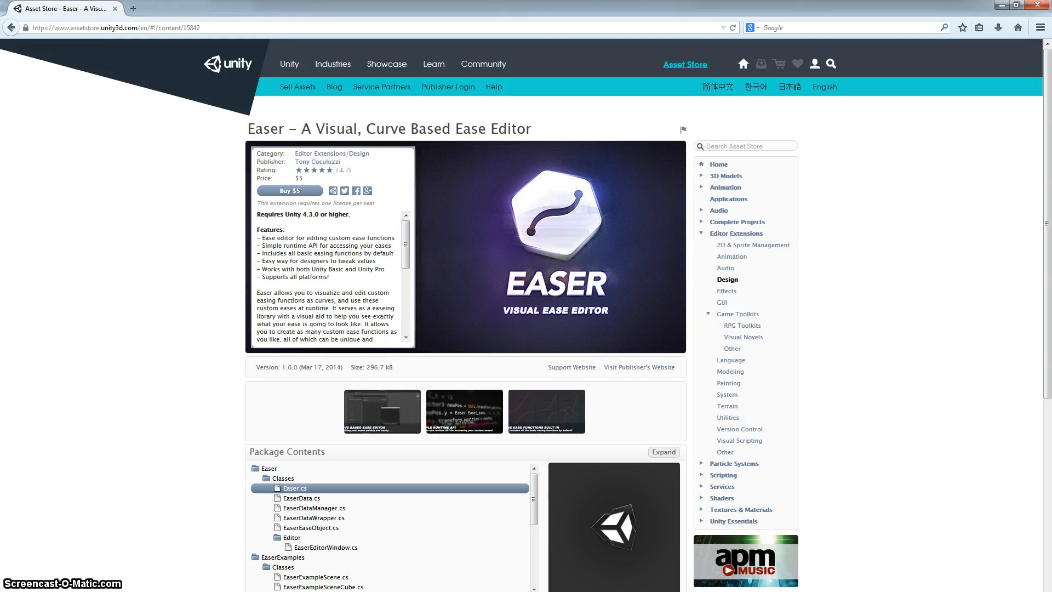
mouse_move(184, 591)
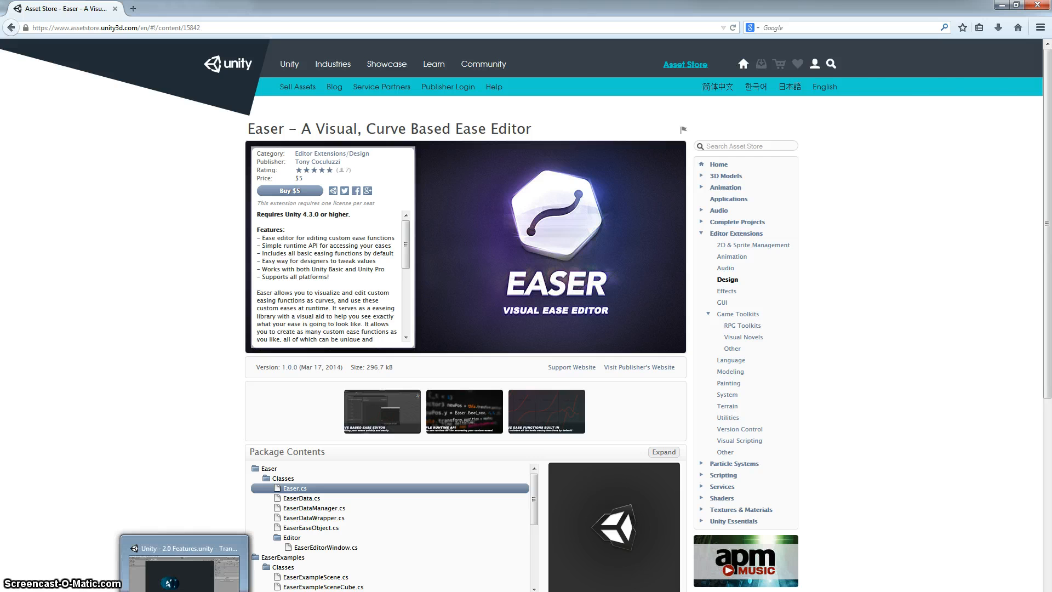
left_click(184, 570)
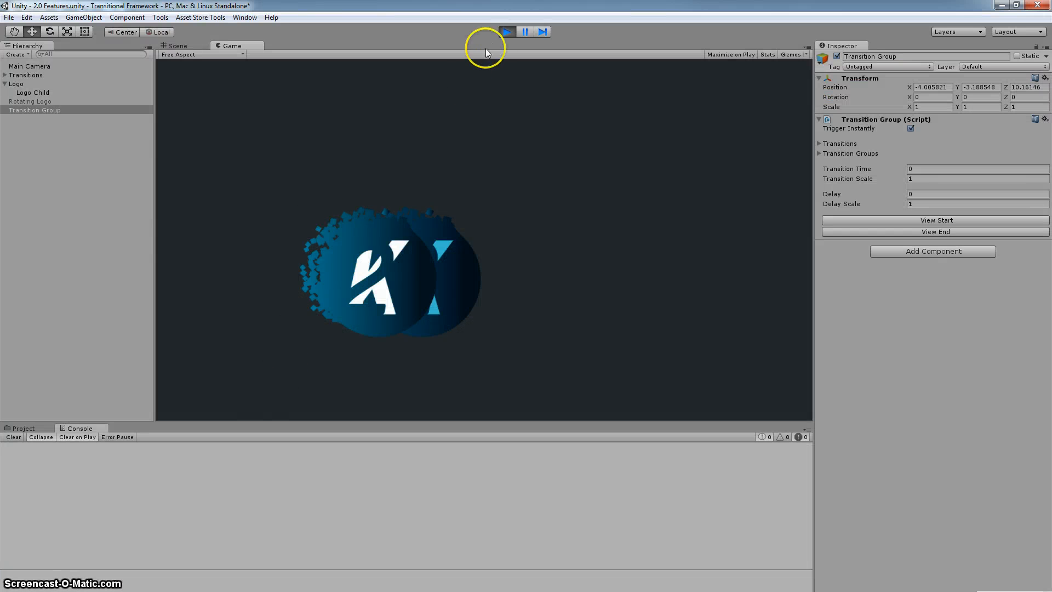
left_click(504, 32)
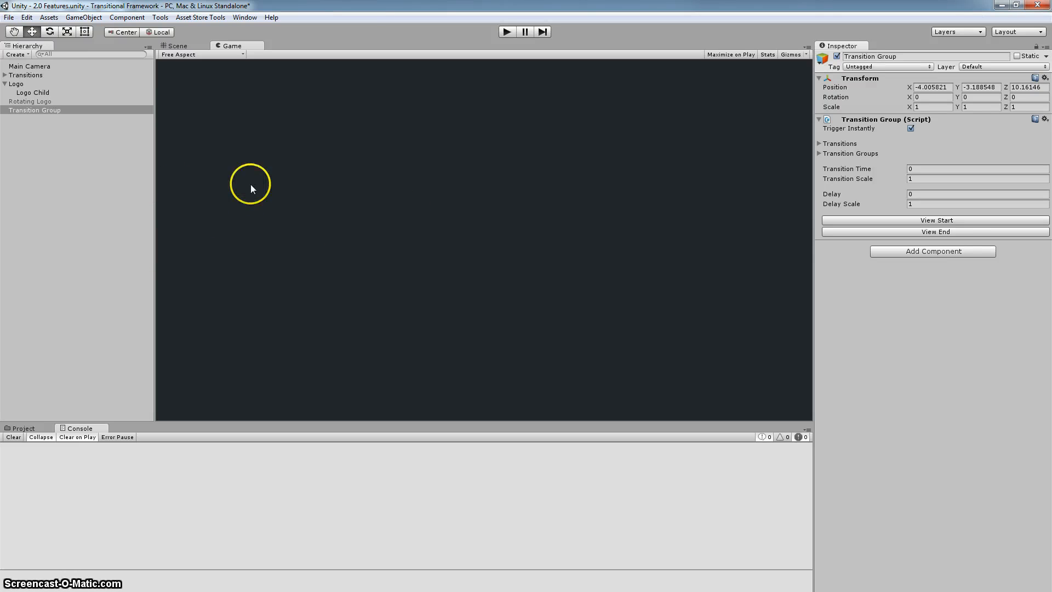
left_click(33, 92)
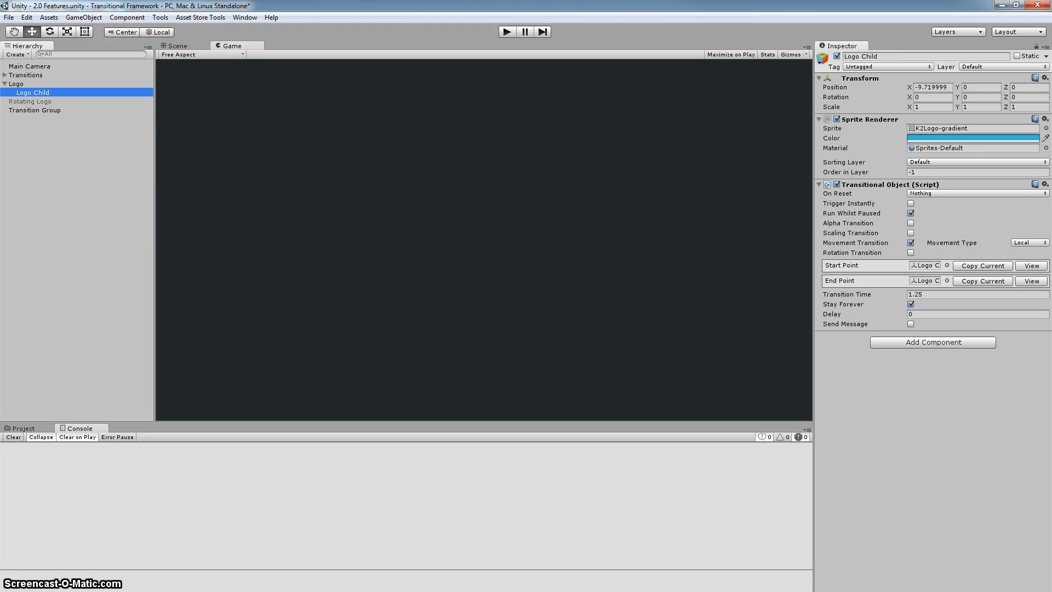
Switch to Visual C# 2010 Express and uncomment the "#define ownsEaser" line in TransitionalObject.cs
key("alt+Tab")
scroll(236, 151, "up", 13)
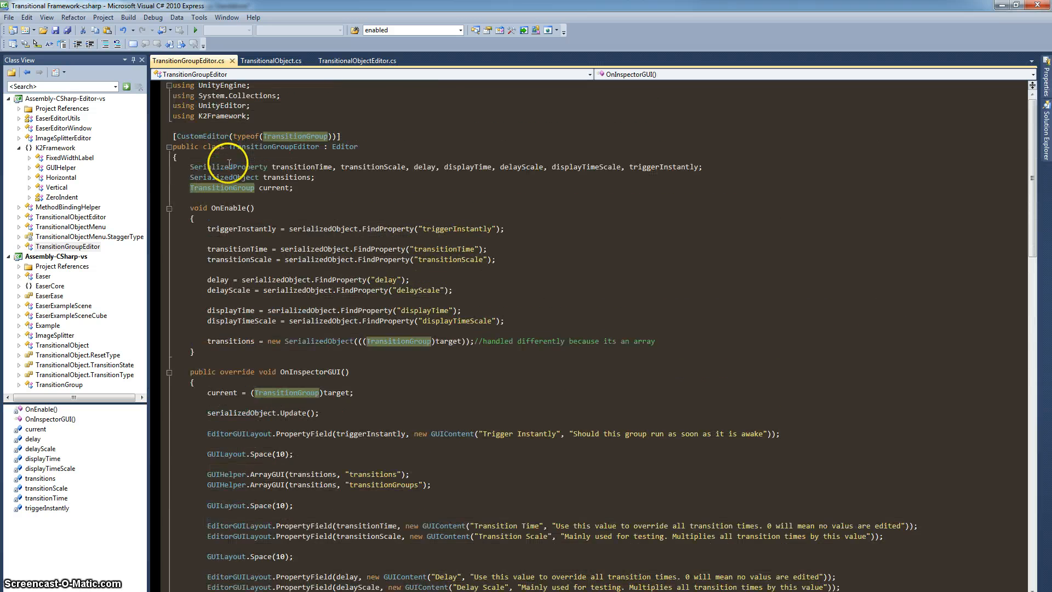
left_click(260, 62)
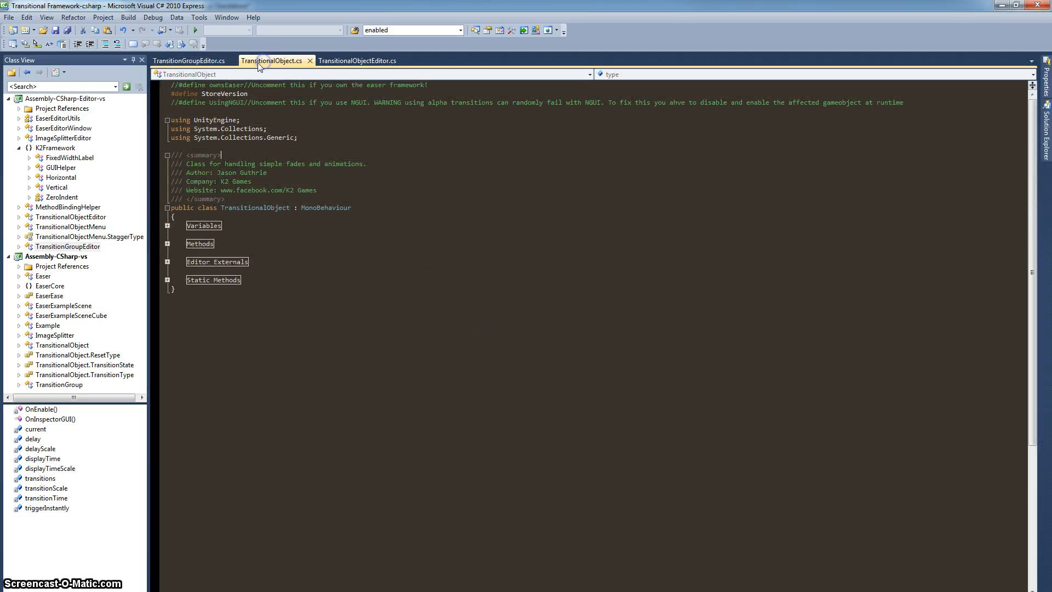
left_click(332, 109)
key("shift+Down")
key("ctrl+k")
key("ctrl+u")
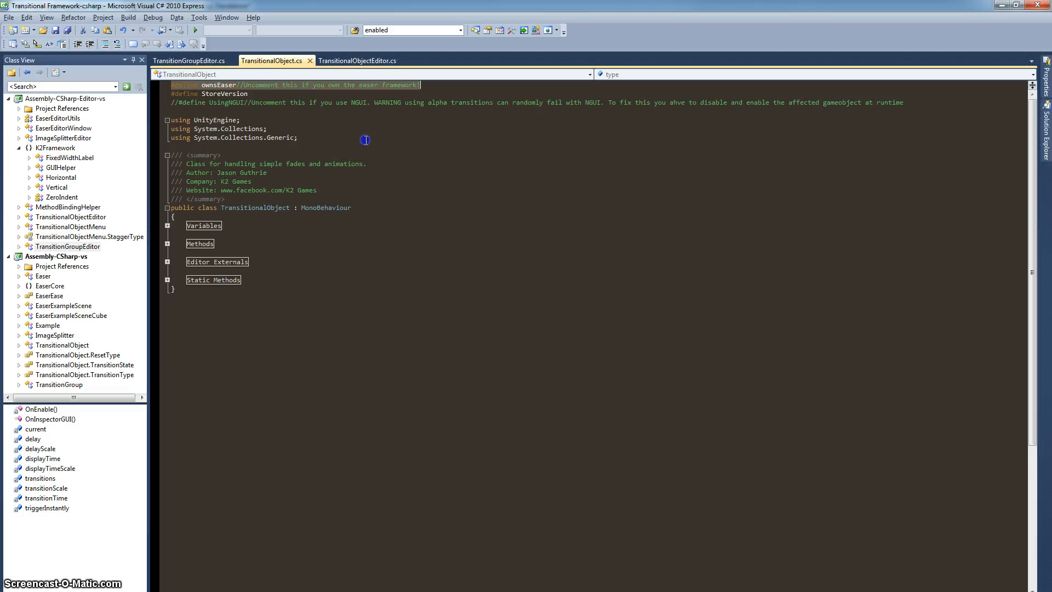
Open TransitionalObjectEditor.cs at its commented-out "#define ownsEaser" line
left_click(361, 60)
left_click(226, 87)
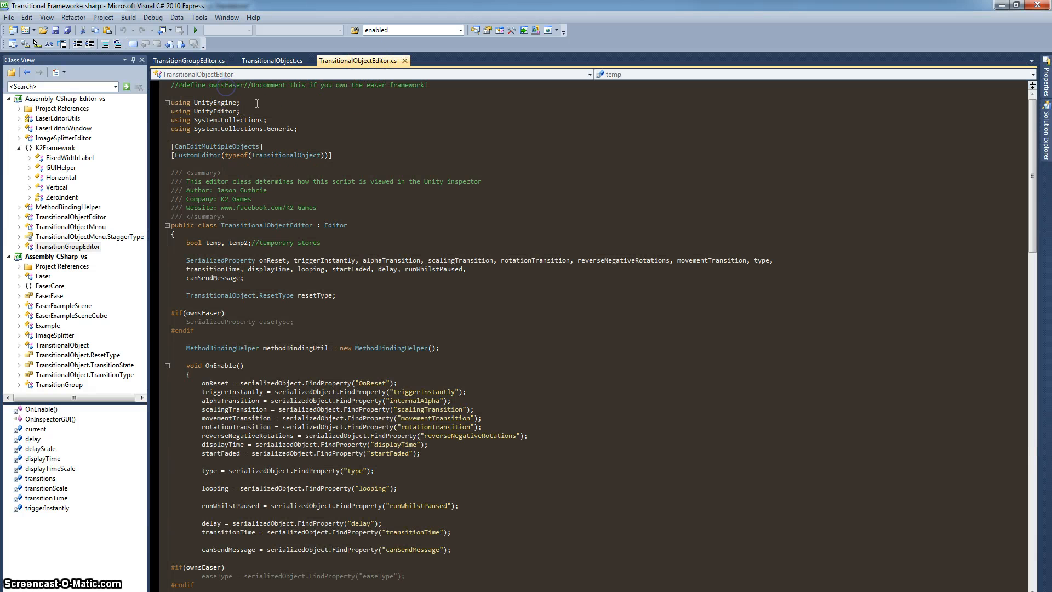
key("ctrl+k")
key("ctrl+c")
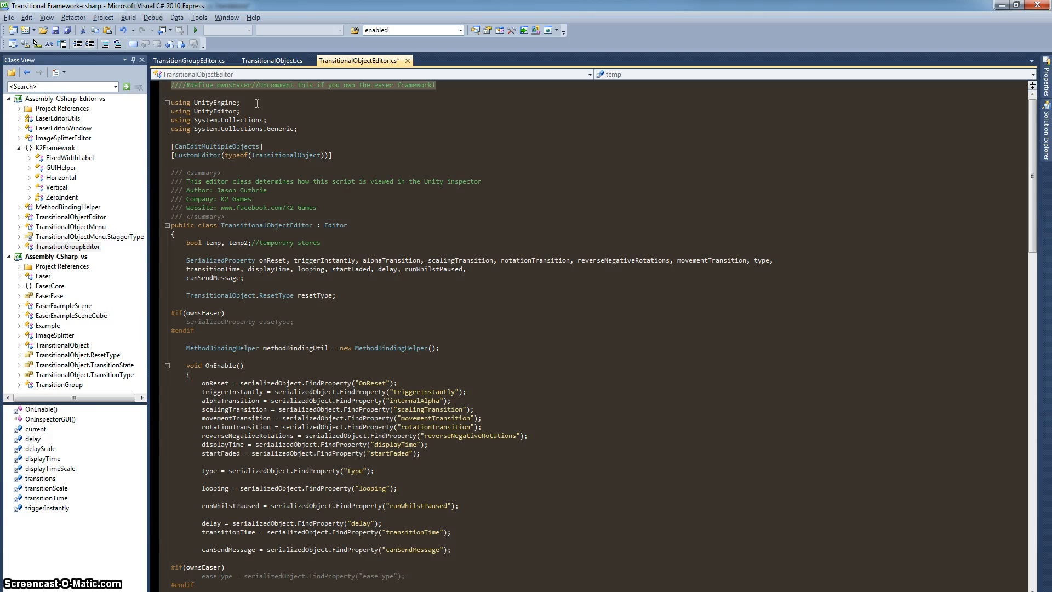
key("alt")
key("Left")
key("Left")
key("Left")
key("Left")
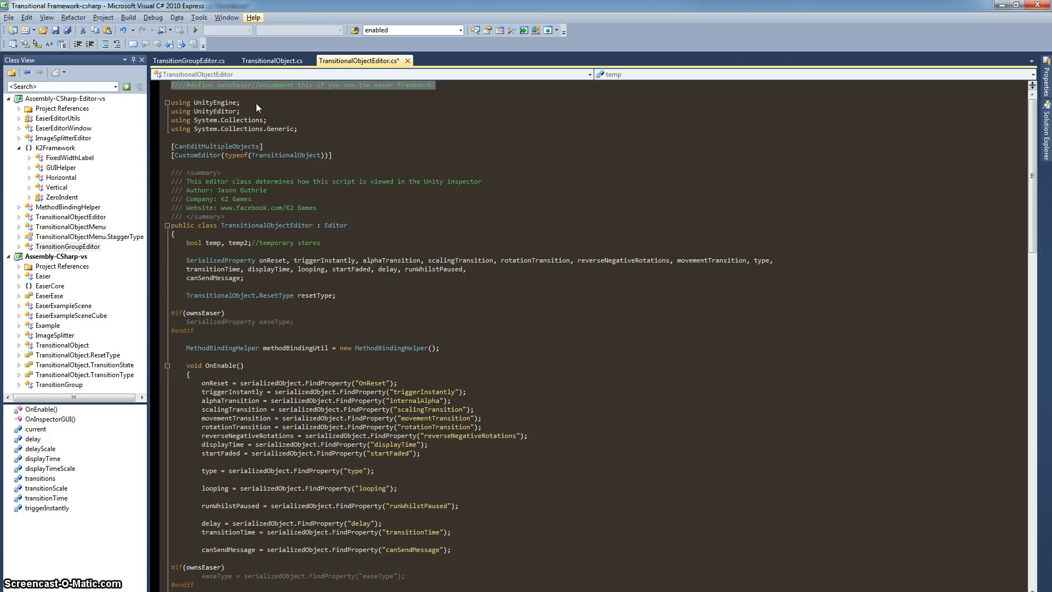
Uncomment the "#define ownsEaser" line in TransitionalObjectEditor.cs and save the script
left_click(185, 87)
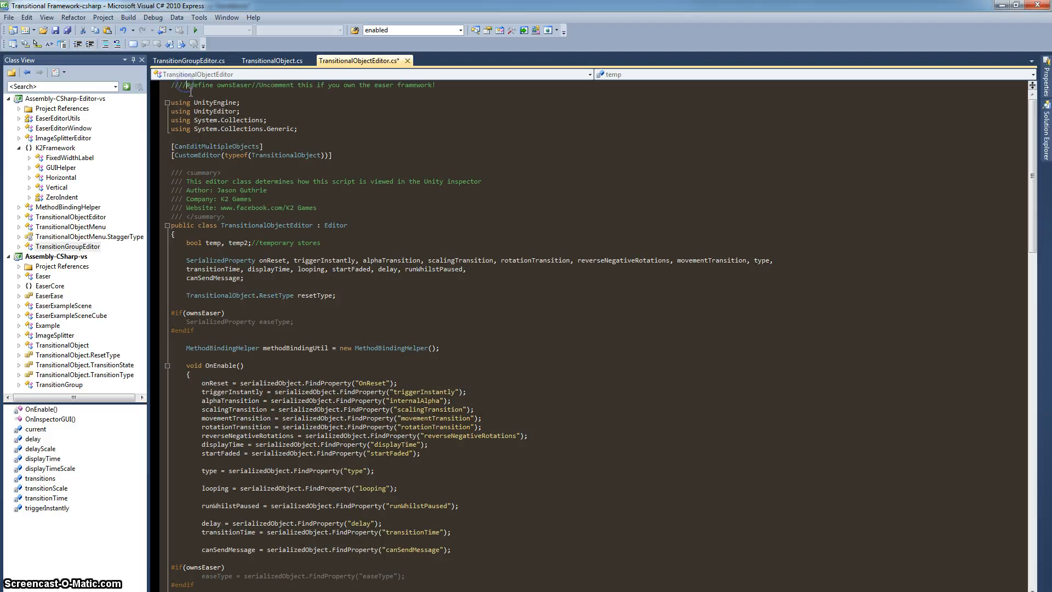
key("ctrl+k")
key("ctrl+u")
key("ctrl+k")
key("ctrl+u")
key("ctrl+s")
left_click(293, 106)
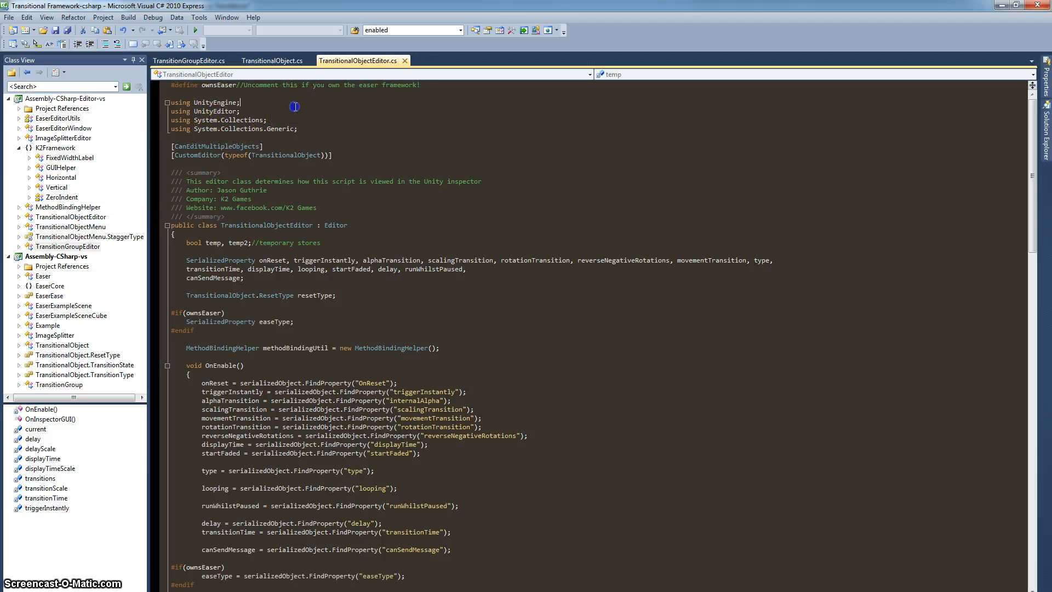
double_click(211, 86)
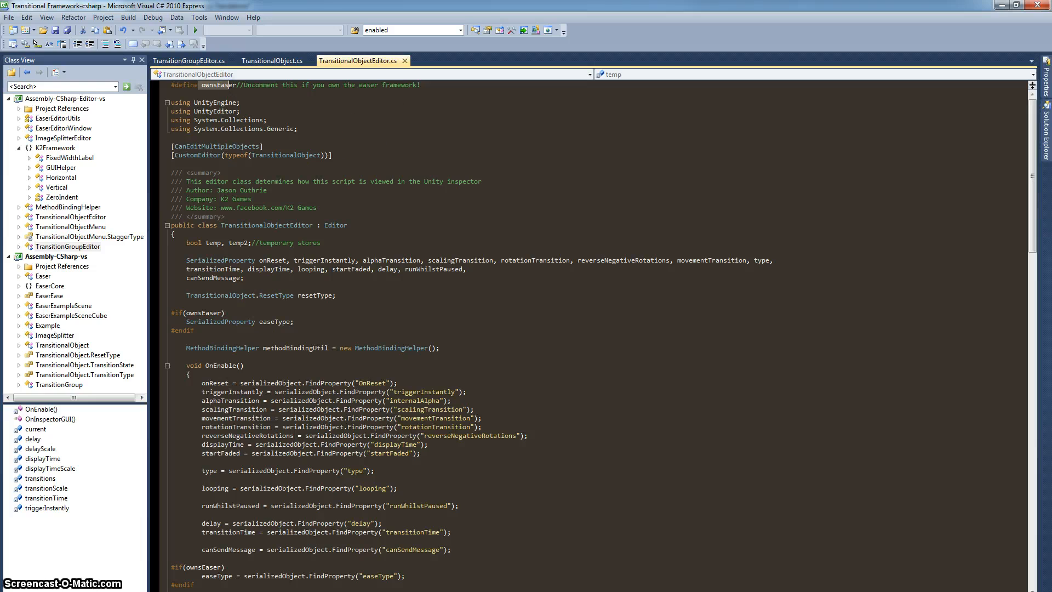
Switch to Unity and look through the Ease Type options of Logo Child's Transitional Object
key("alt+Tab")
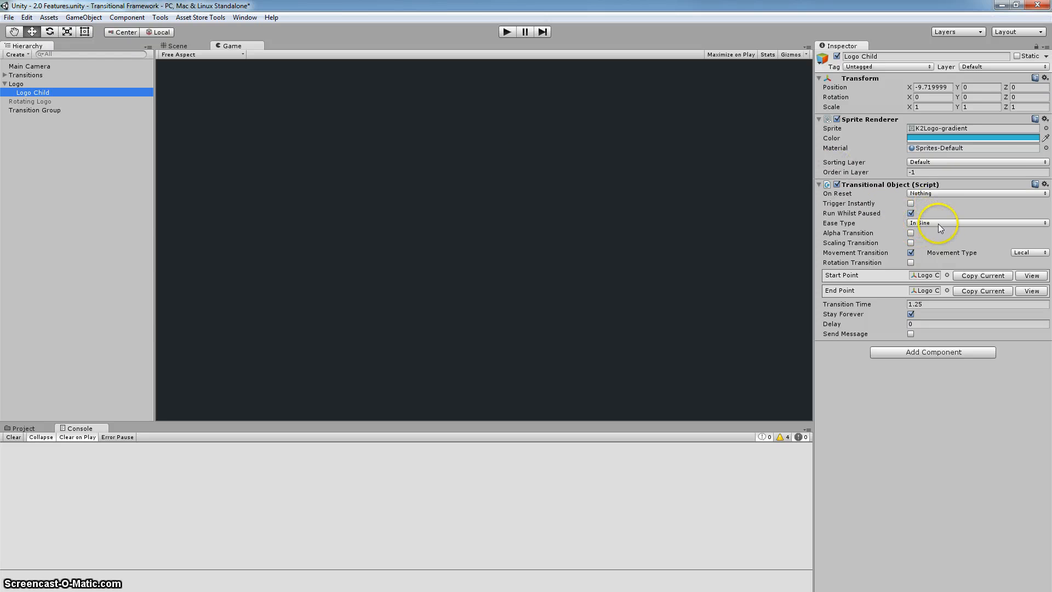
left_click(925, 225)
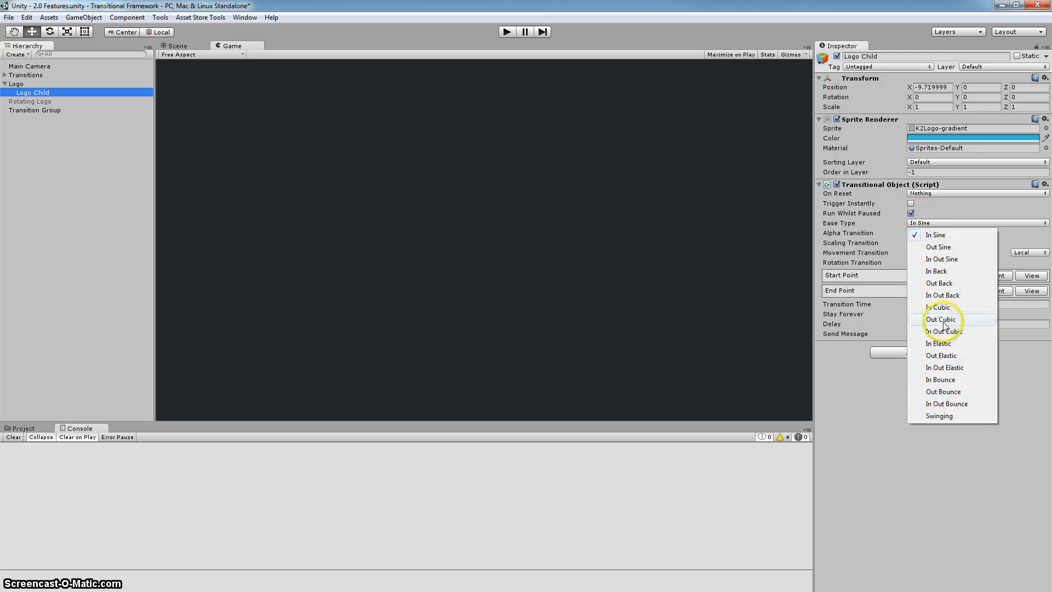
left_click(930, 225)
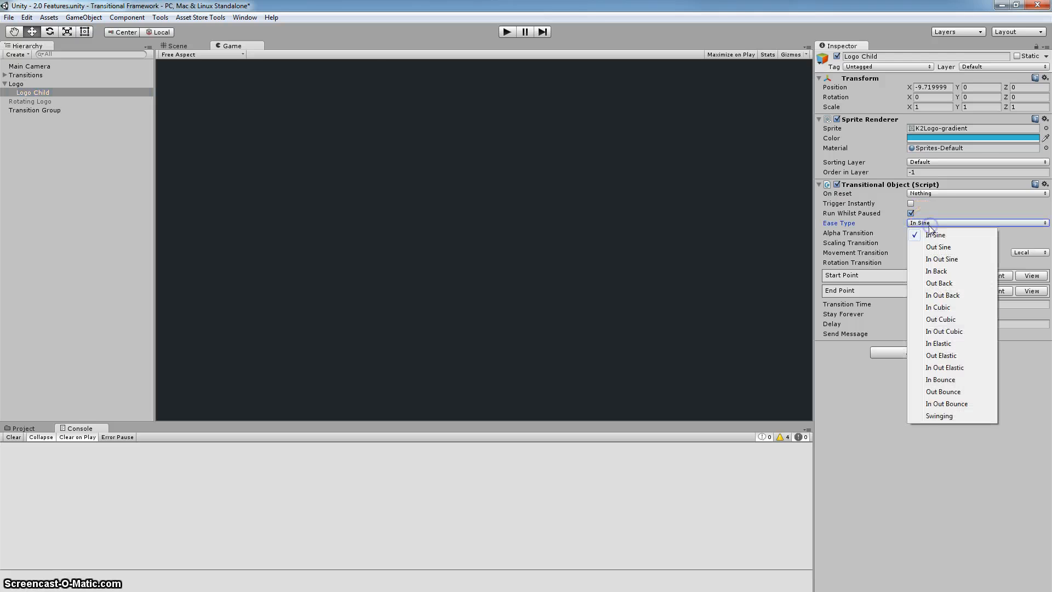
left_click(842, 403)
View the InSine and OutSine curves in Easer's ease editor and close it
left_click(160, 17)
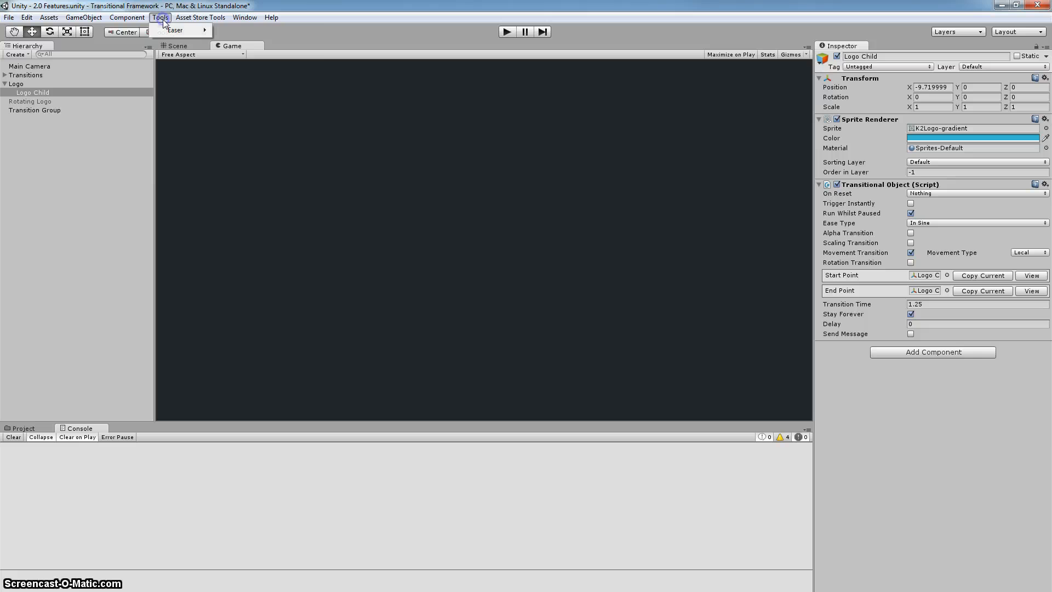
mouse_move(174, 31)
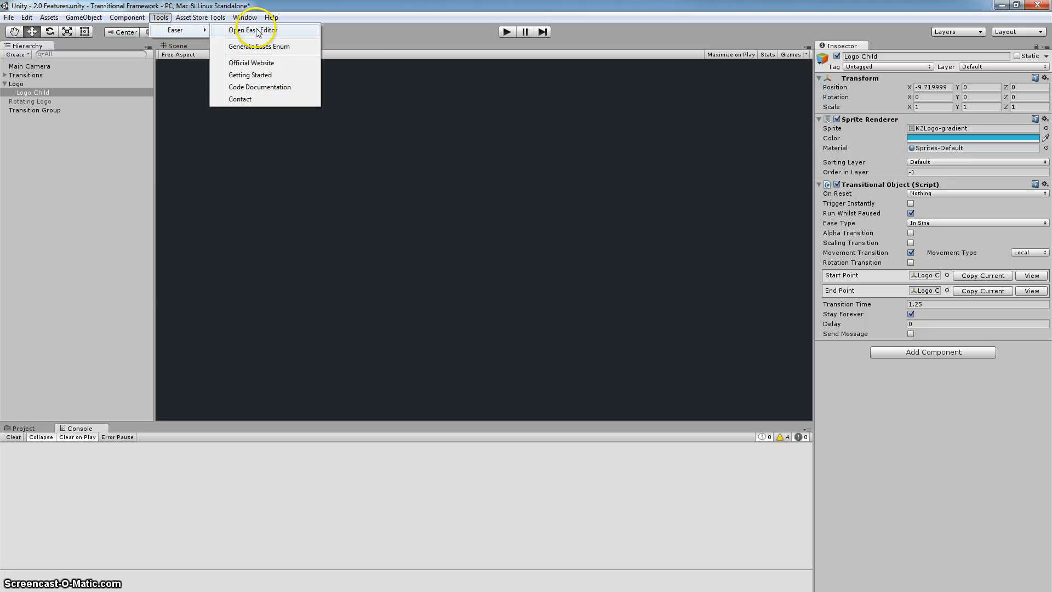
left_click(258, 31)
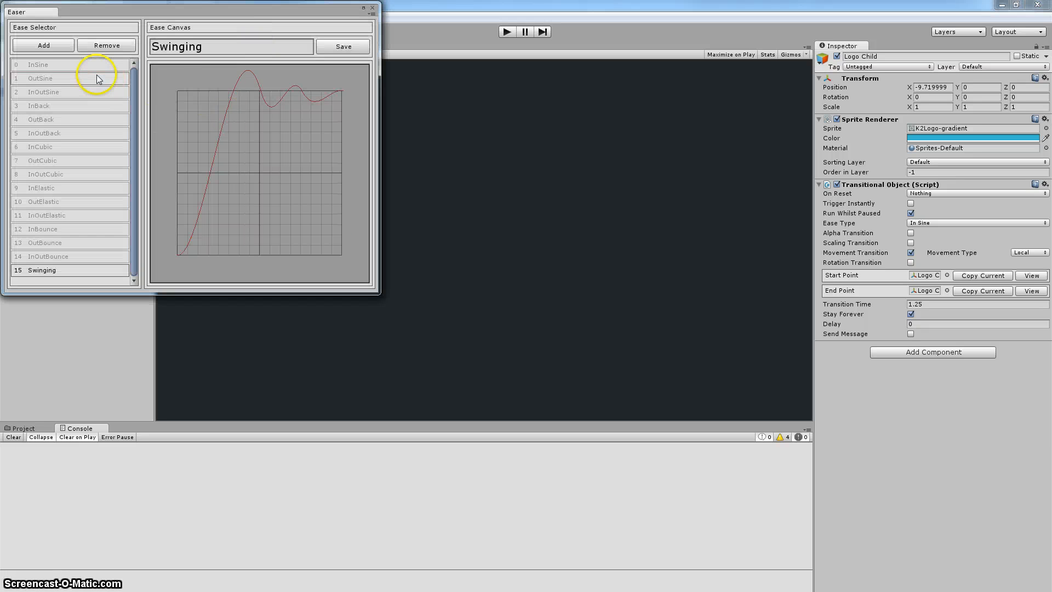
left_click(81, 66)
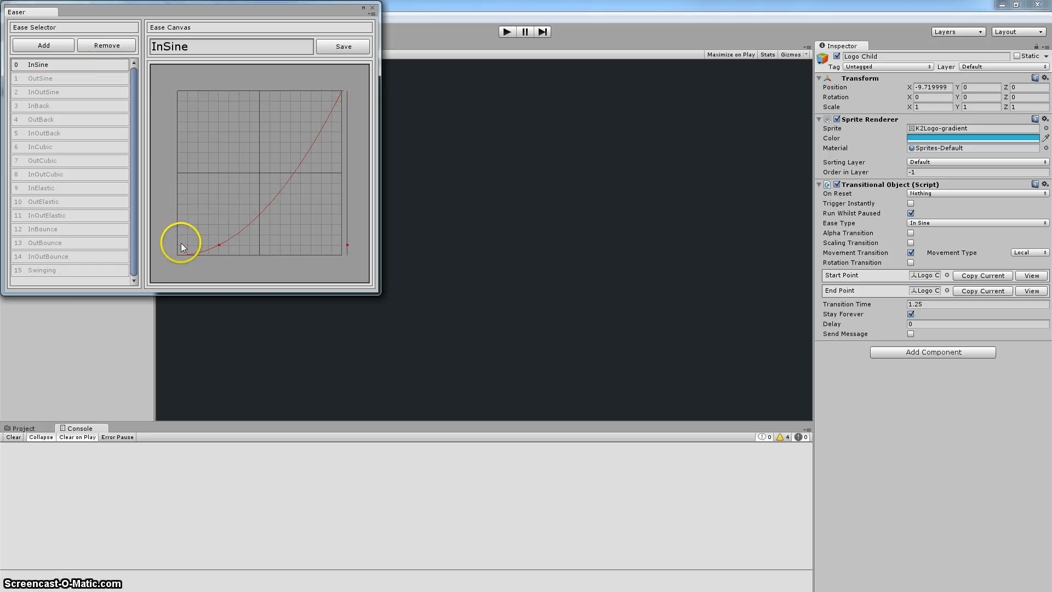
left_click(71, 80)
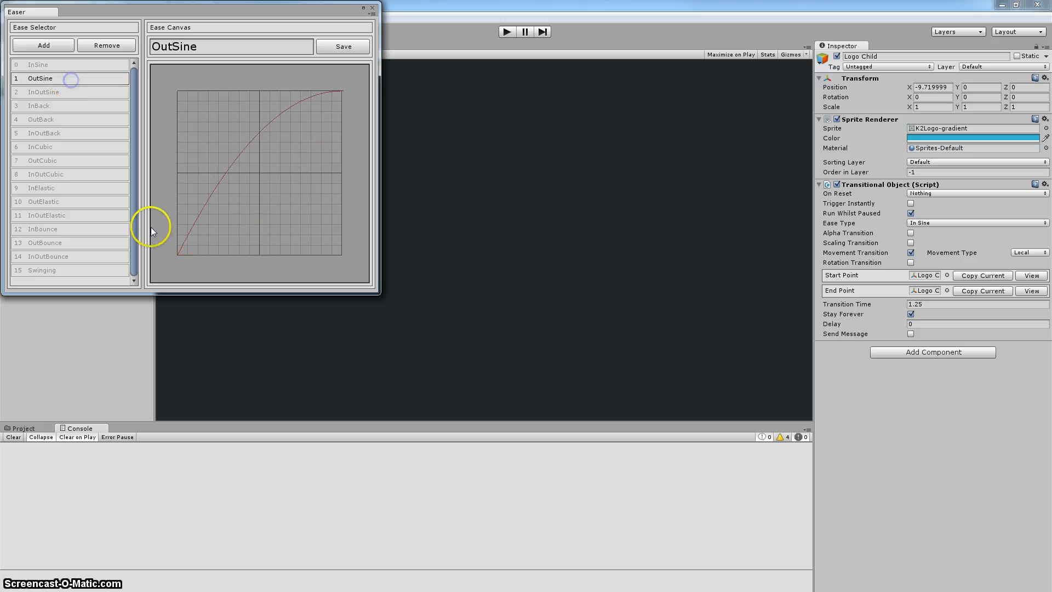
left_click(79, 65)
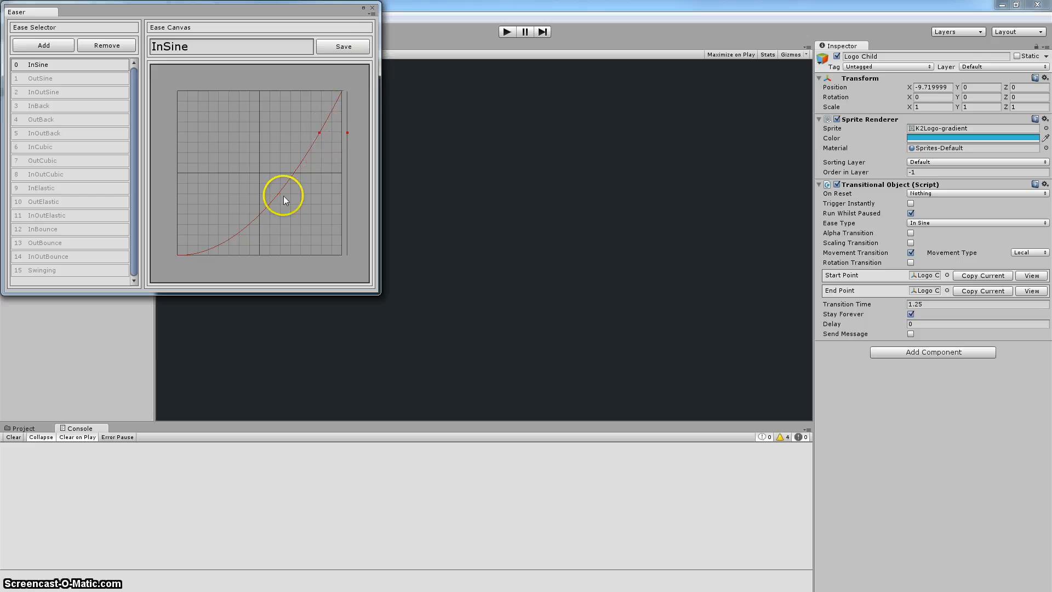
left_click(373, 8)
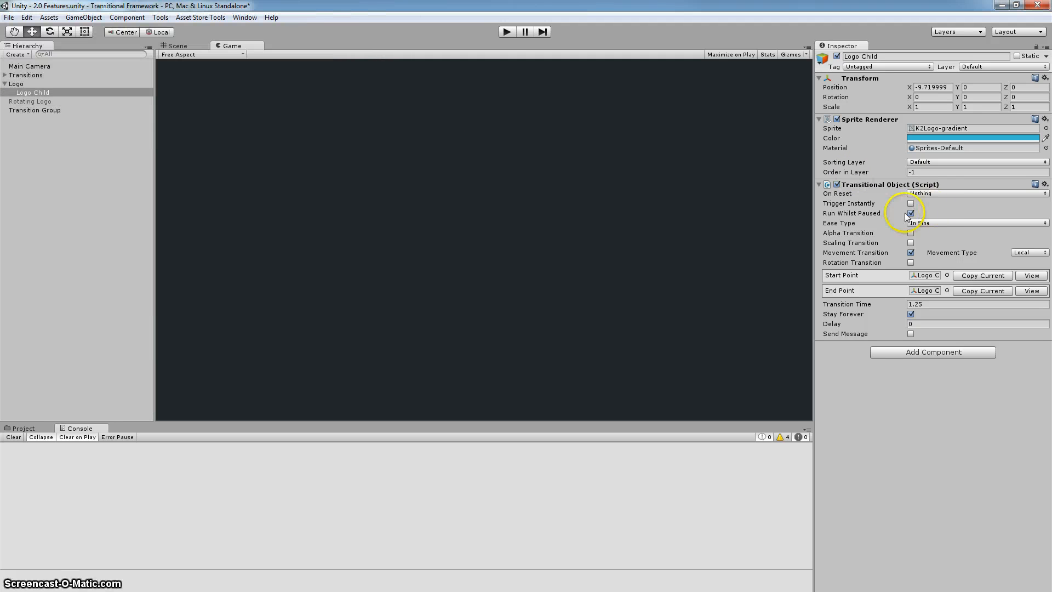
Play and stop the scene, and set the Ease Type of both Logo and Logo Child to Out Sine
left_click(504, 31)
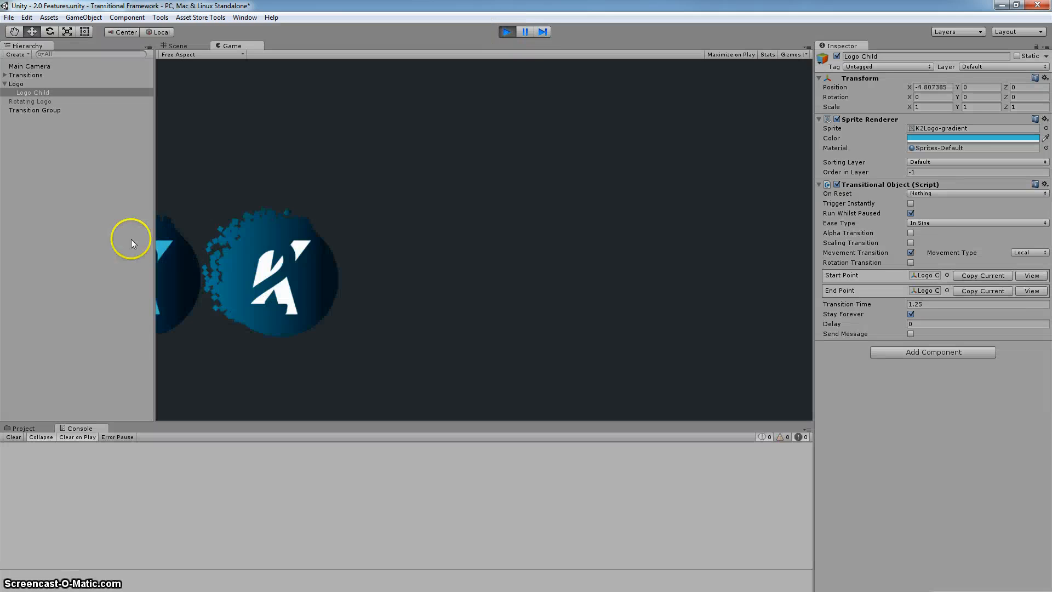
left_click(507, 31)
left_click(17, 84, "ctrl")
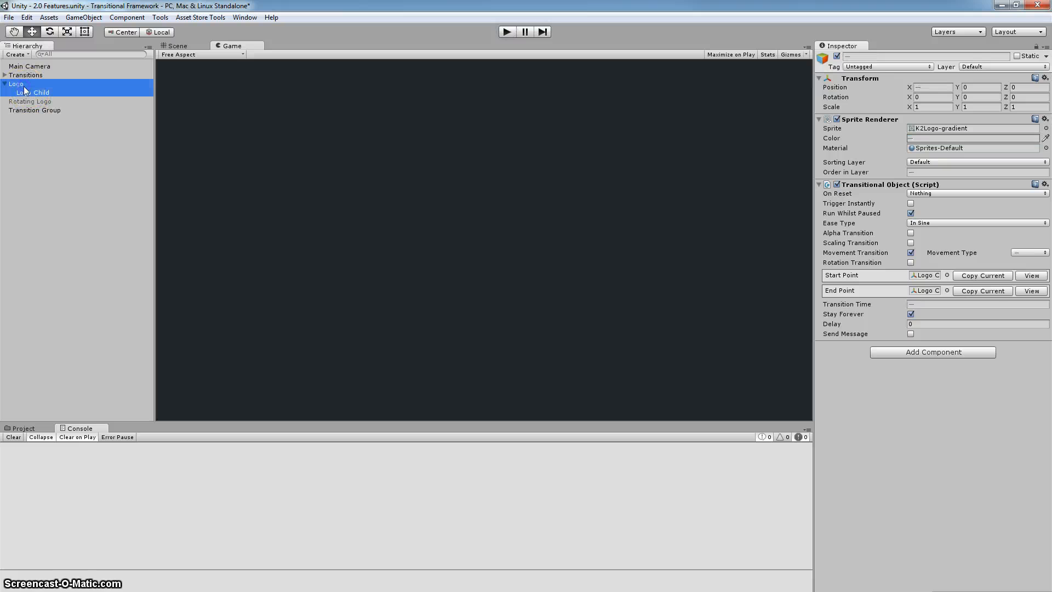
left_click(922, 223)
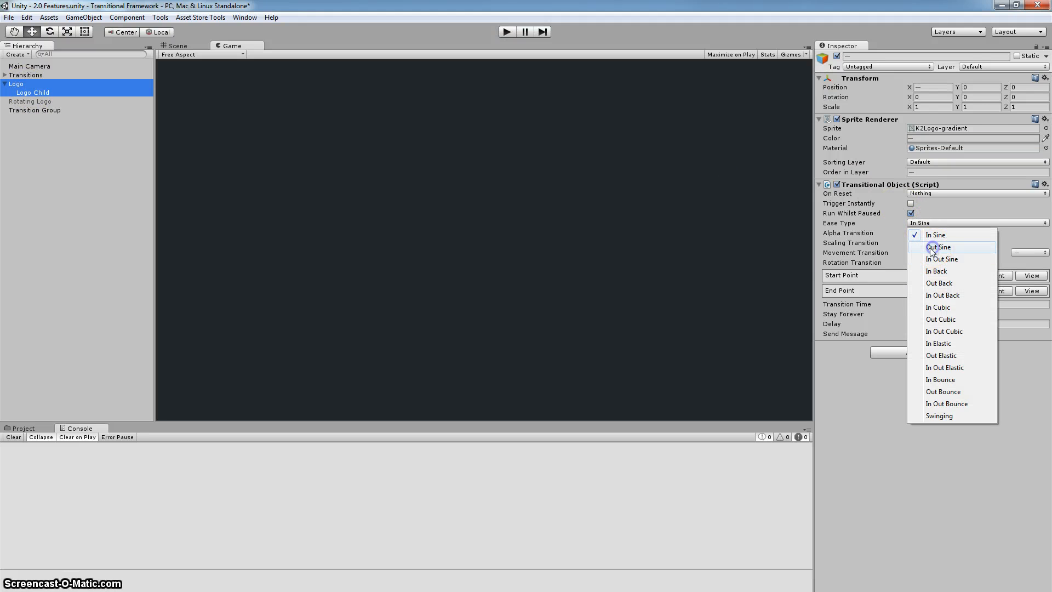
left_click(935, 247)
left_click(392, 200)
Examine the OutSine curve in Easer's ease editor, and play the scene to watch that easing before stopping it
left_click(174, 18)
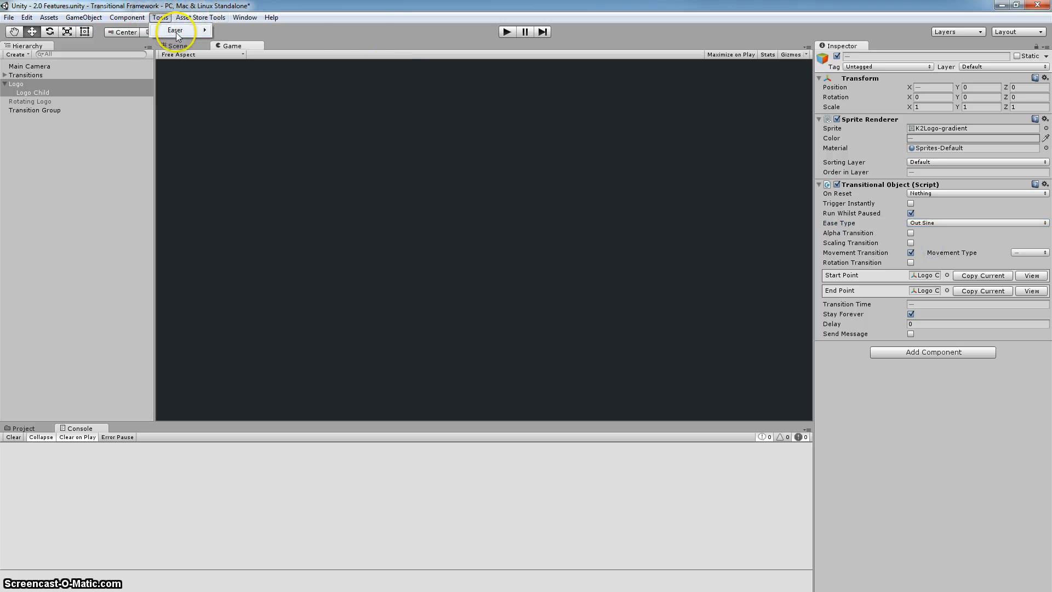
mouse_move(189, 27)
left_click(247, 29)
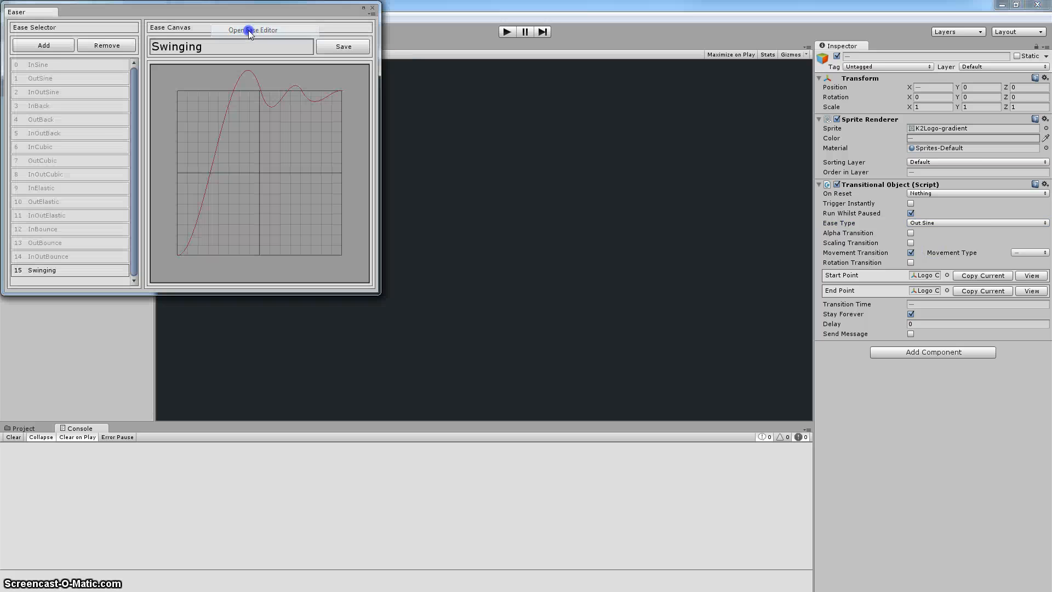
left_click(42, 80)
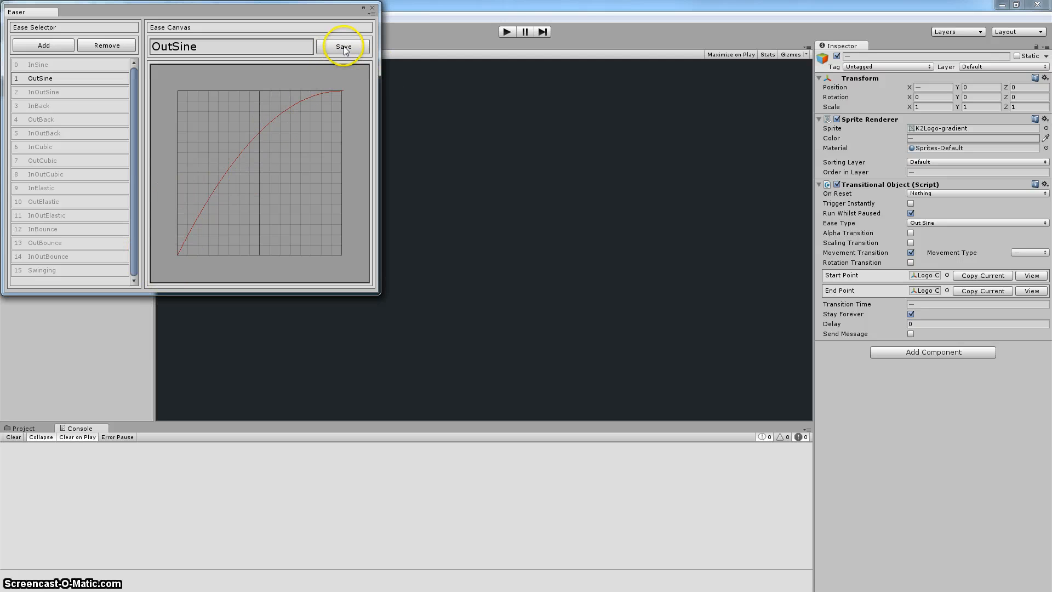
left_click(372, 8)
left_click(507, 31)
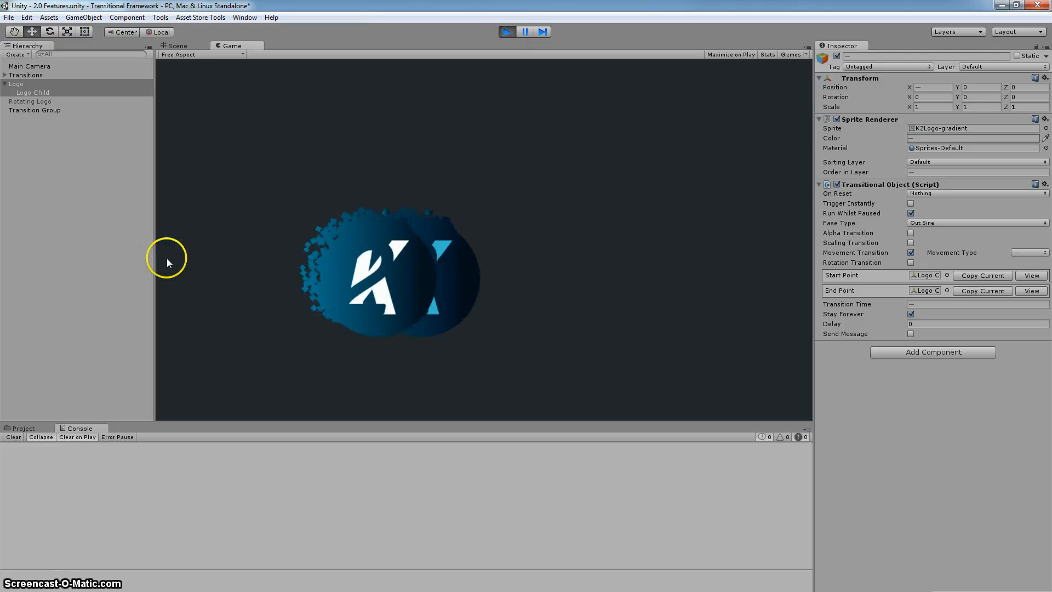
left_click(507, 32)
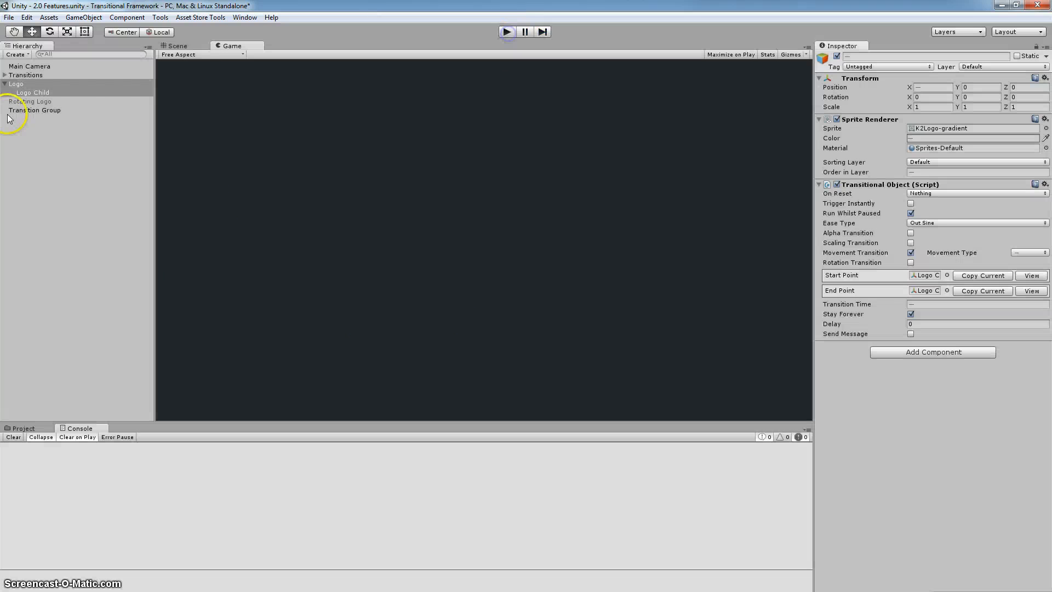
Preview Logo's end point and slide its X position to about -10.15 before restoring its start point
left_click(16, 84)
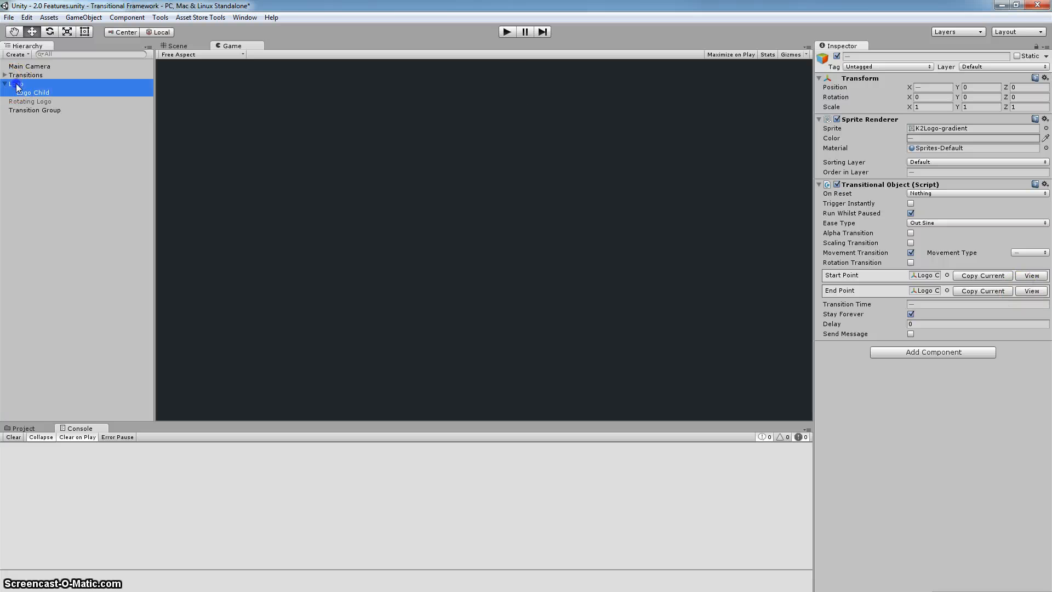
left_click(1032, 291)
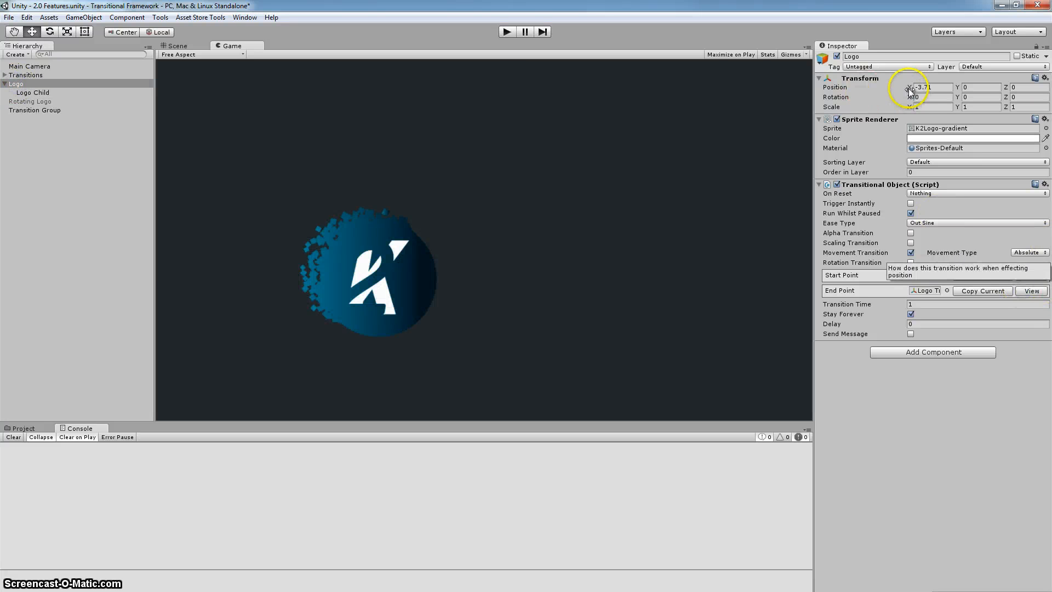
left_click_drag(909, 87, 789, 103)
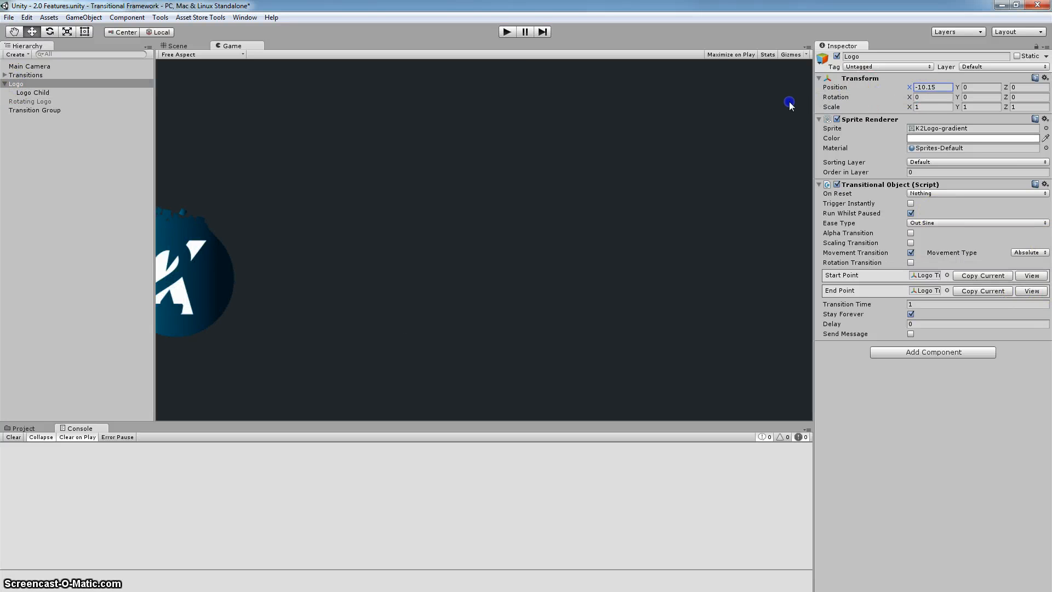
left_click(1019, 275)
Play the scene with Out Sine on Logo, and replay it with Logo's Ease Type set to In Sine
left_click(506, 35)
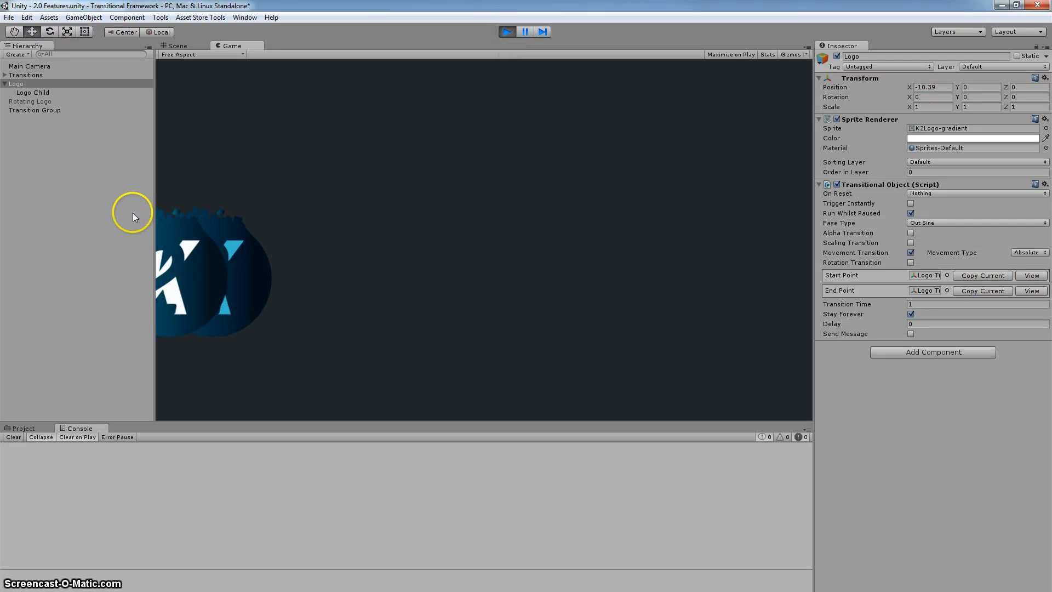
left_click(506, 32)
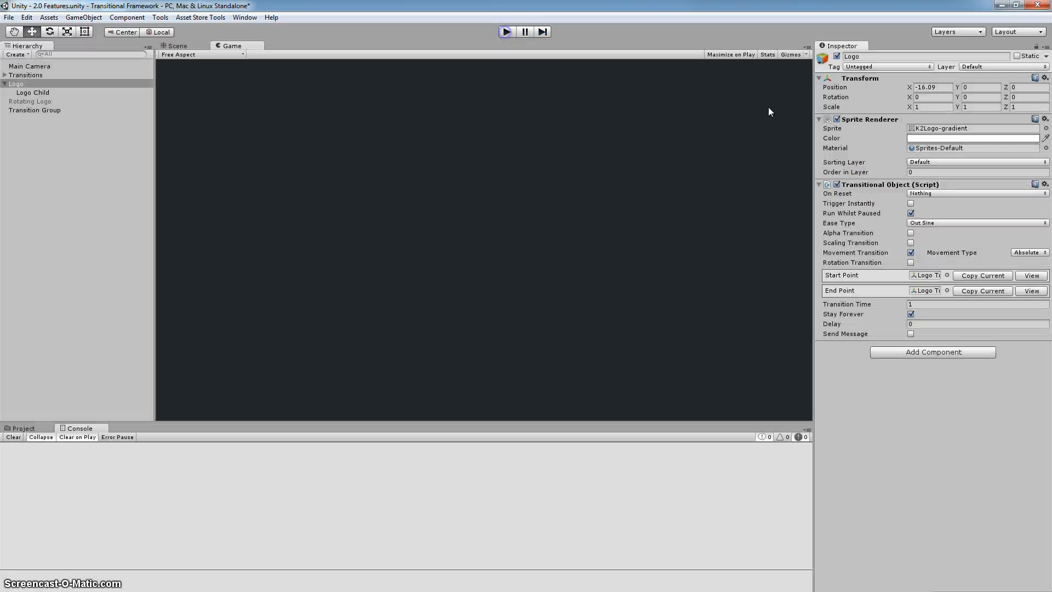
left_click(932, 222)
left_click(928, 230)
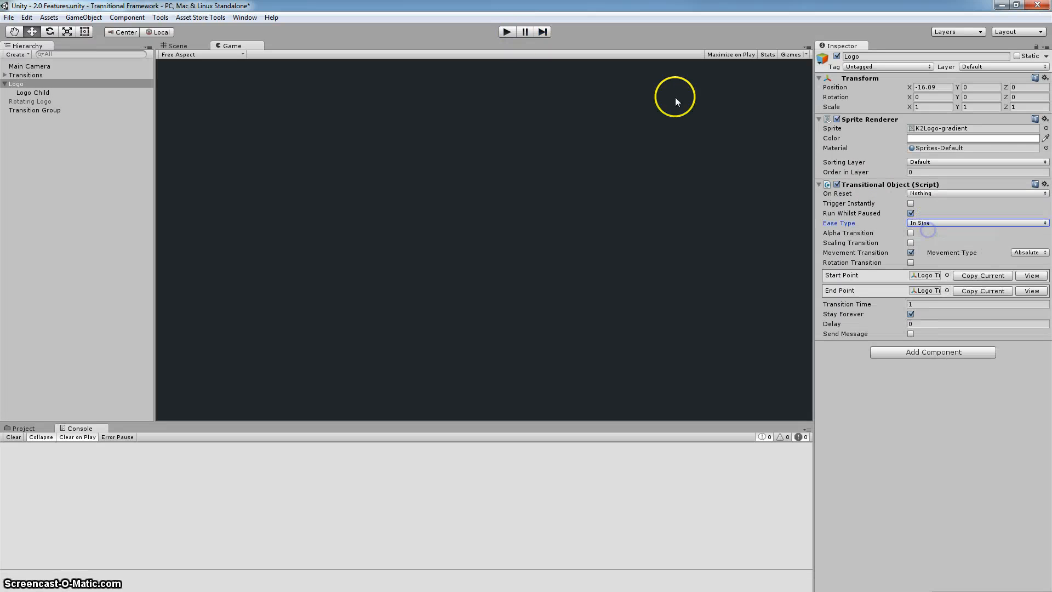
left_click(506, 32)
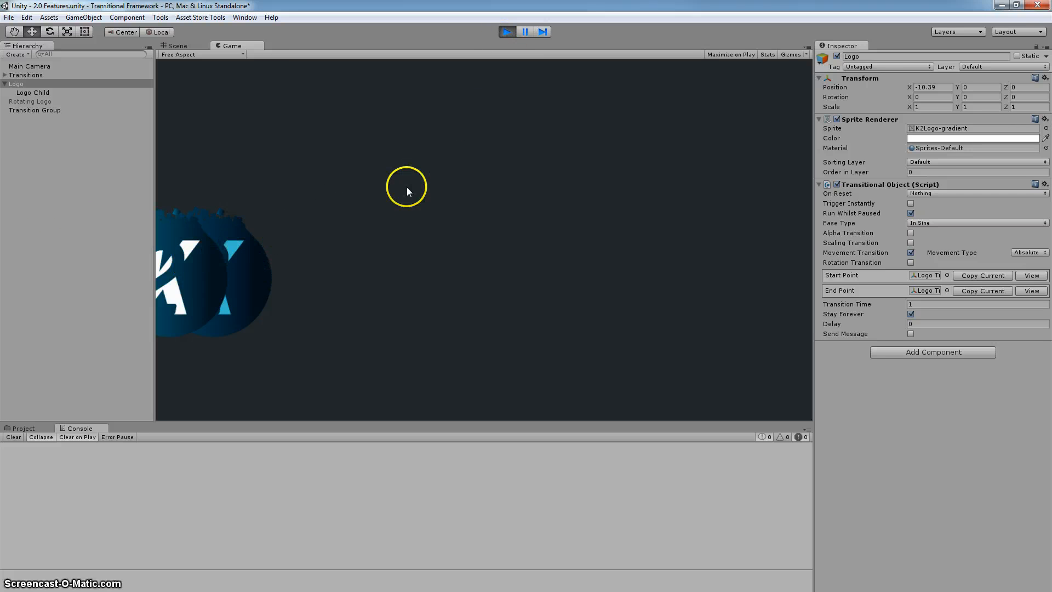
left_click(506, 34)
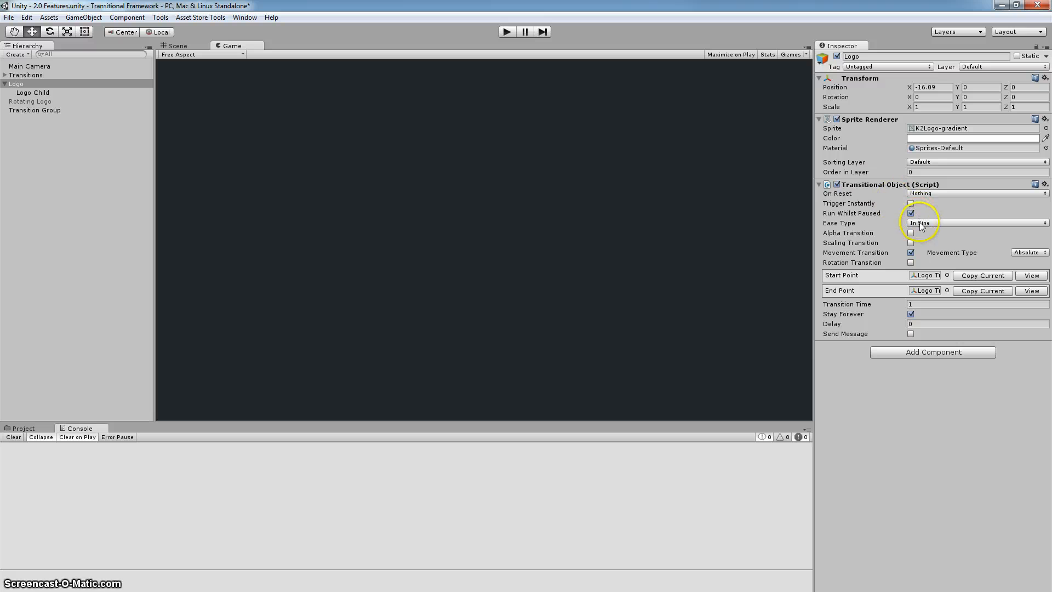
Look over the component settings of Transition Group, Rotating Logo and Logo
left_click(161, 19)
left_click(129, 176)
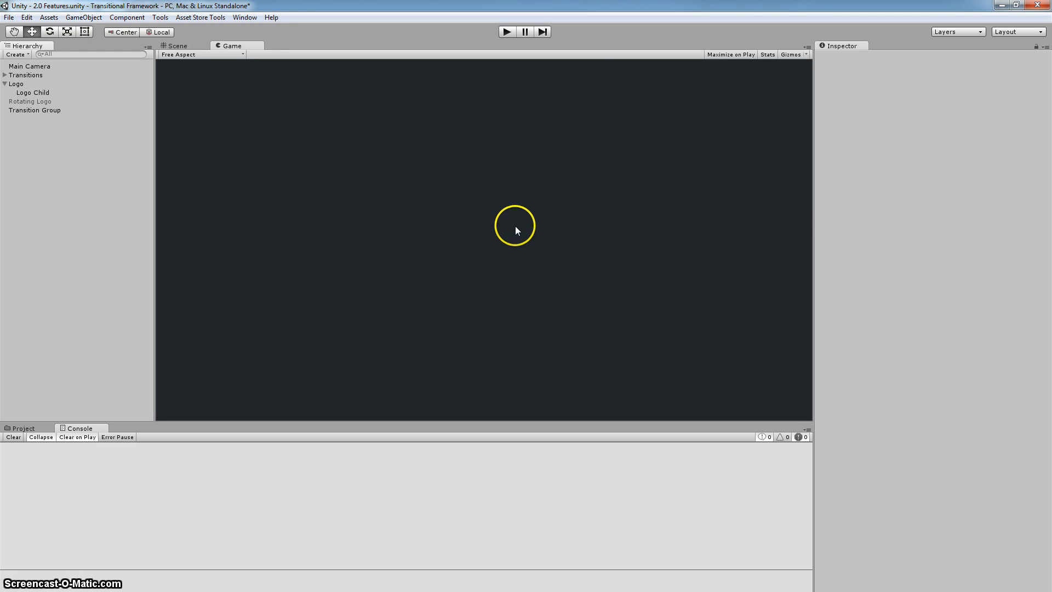
left_click(43, 111)
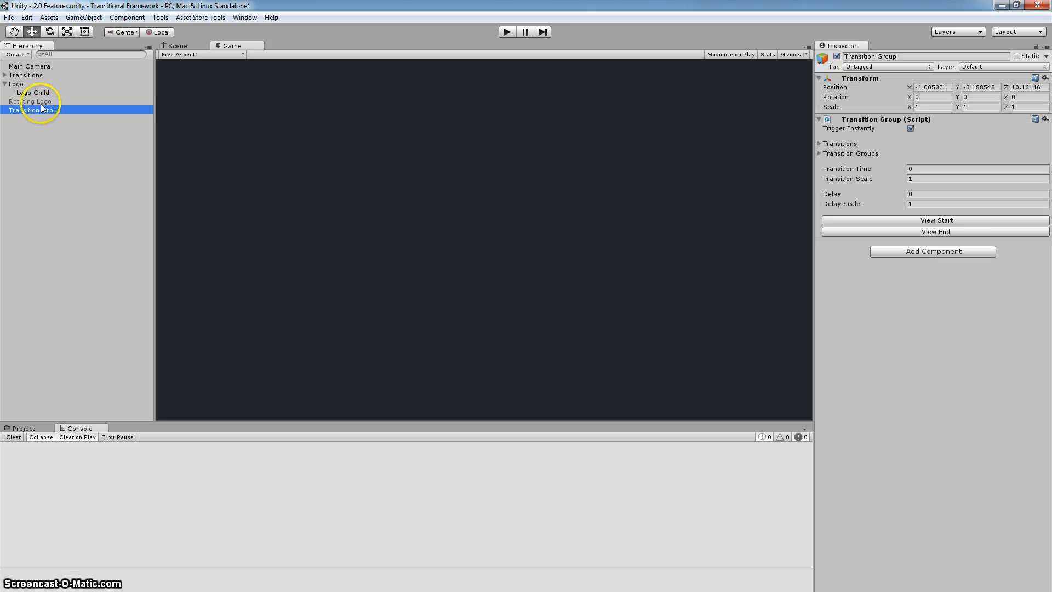
left_click(45, 102)
left_click(44, 84)
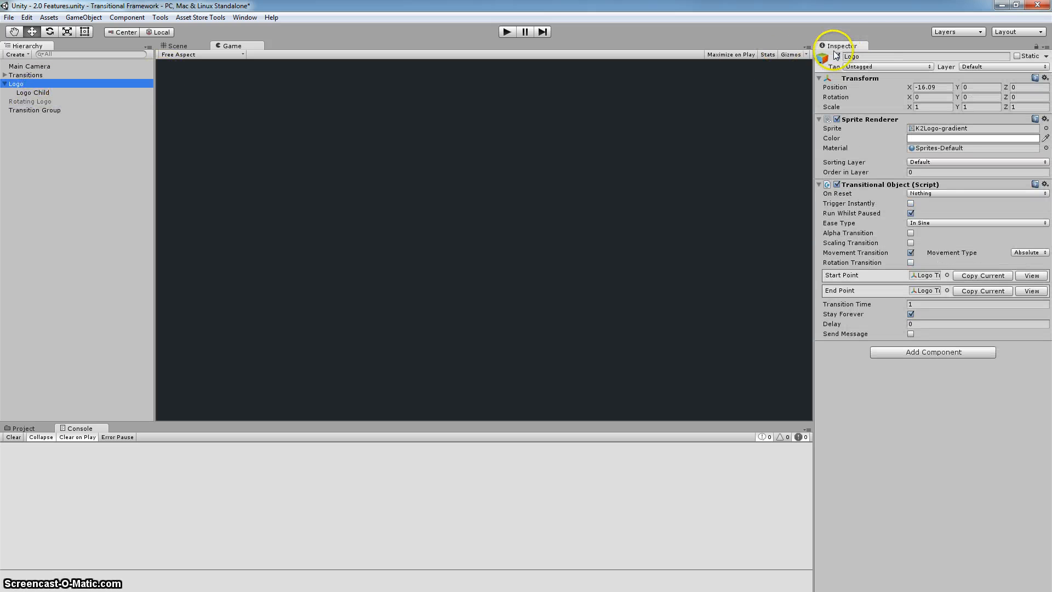
Activate the Rotating Logo object and set its Ease Type to Swinging
left_click(42, 102)
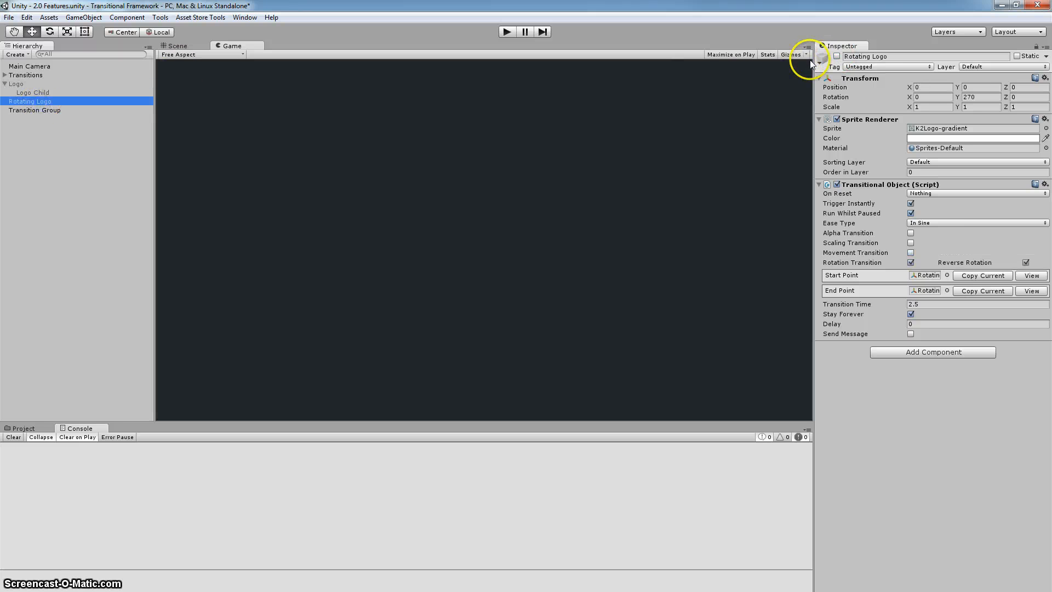
left_click(838, 56)
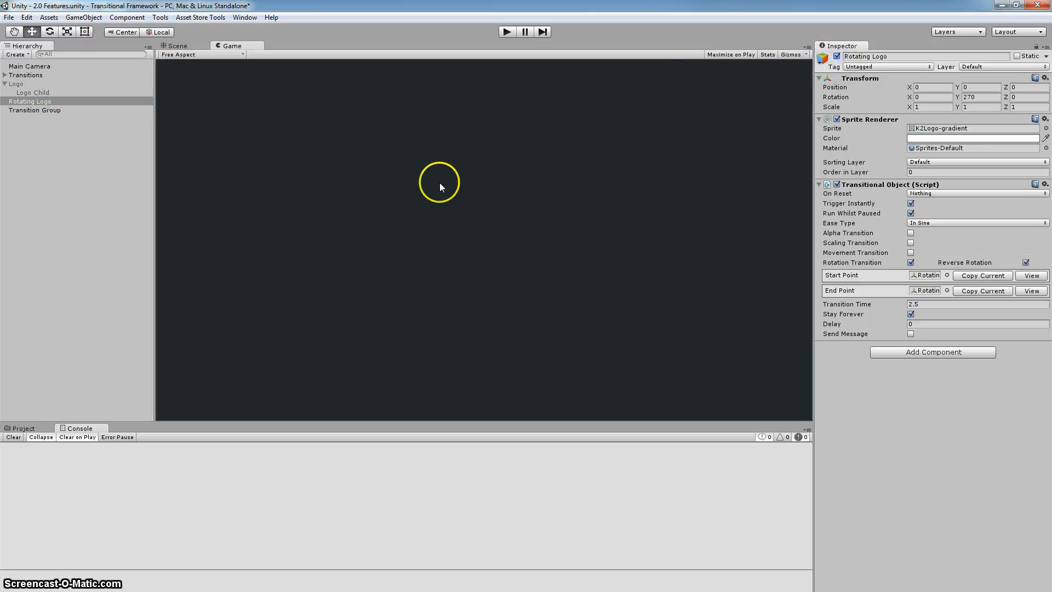
left_click(177, 48)
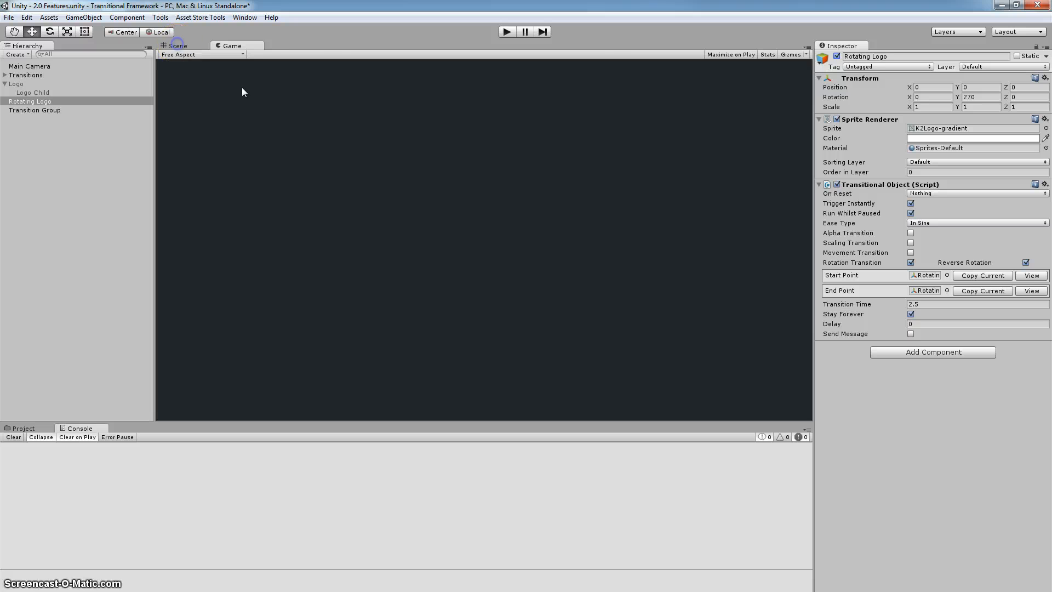
left_click_drag(387, 203, 477, 192, "alt")
left_click(927, 225)
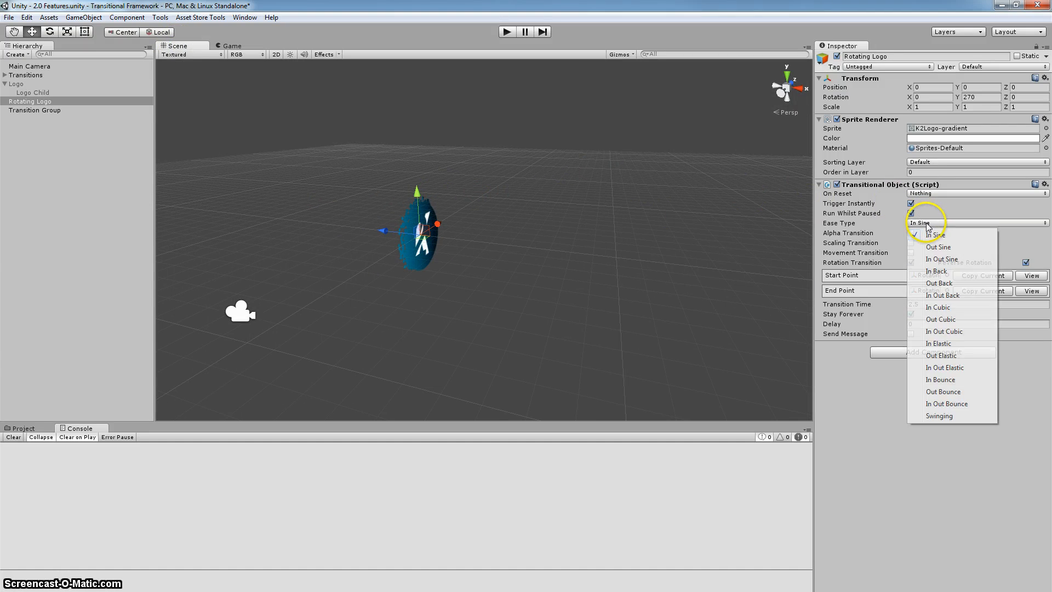
left_click(941, 417)
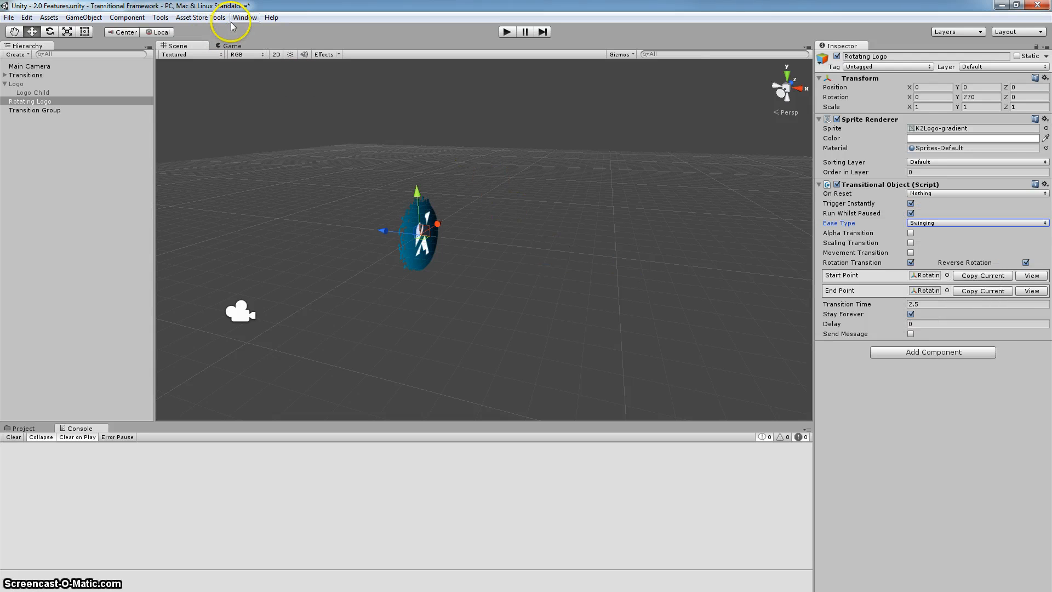
Replace the Swinging ease in Easer's ease editor with a new ease named Swing
left_click(160, 17)
mouse_move(178, 30)
left_click(237, 32)
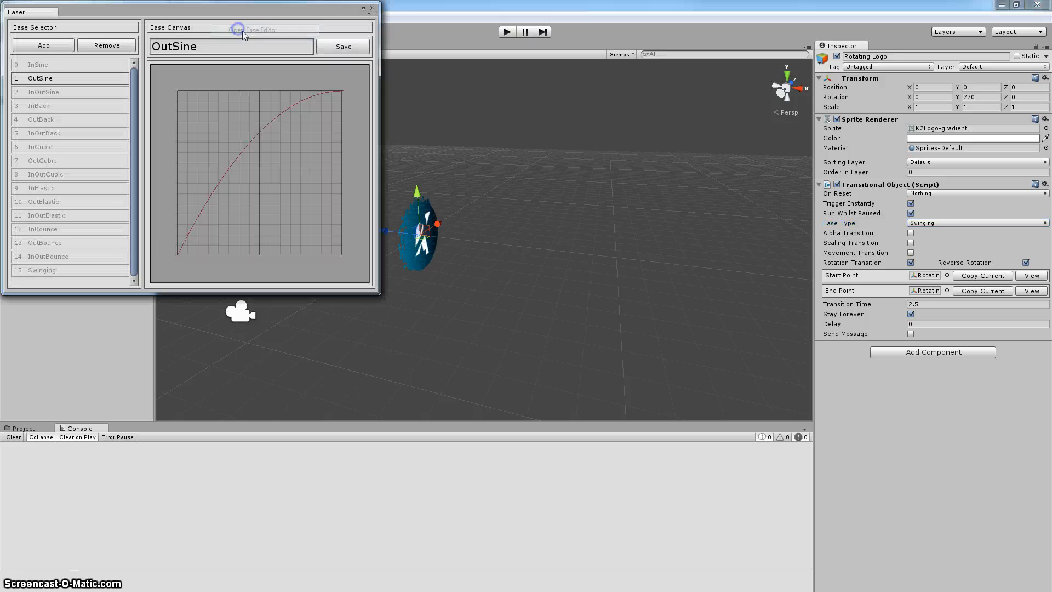
left_click(59, 268)
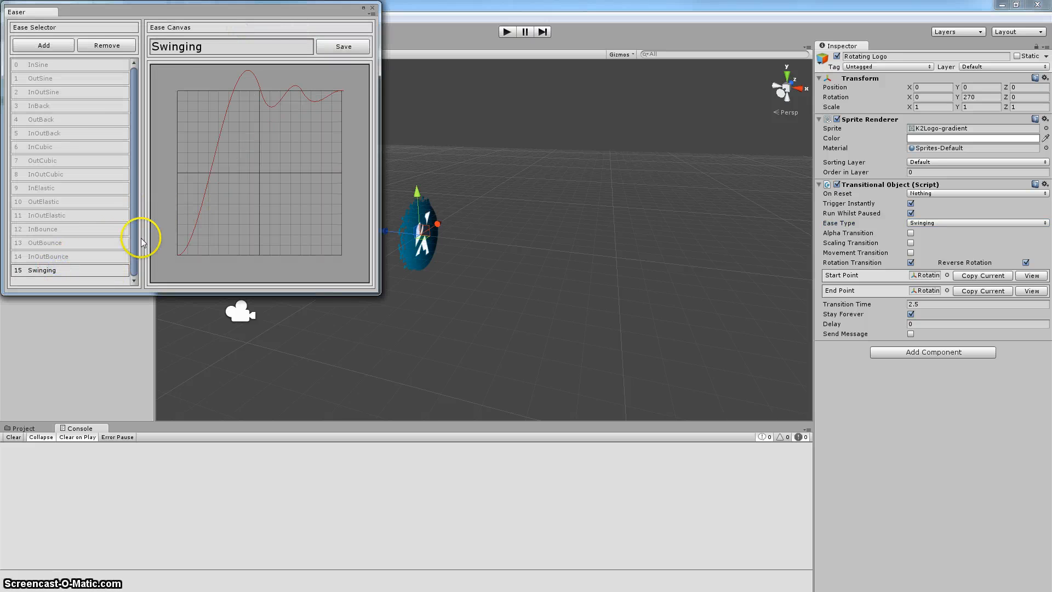
left_click(105, 45)
left_click(39, 47)
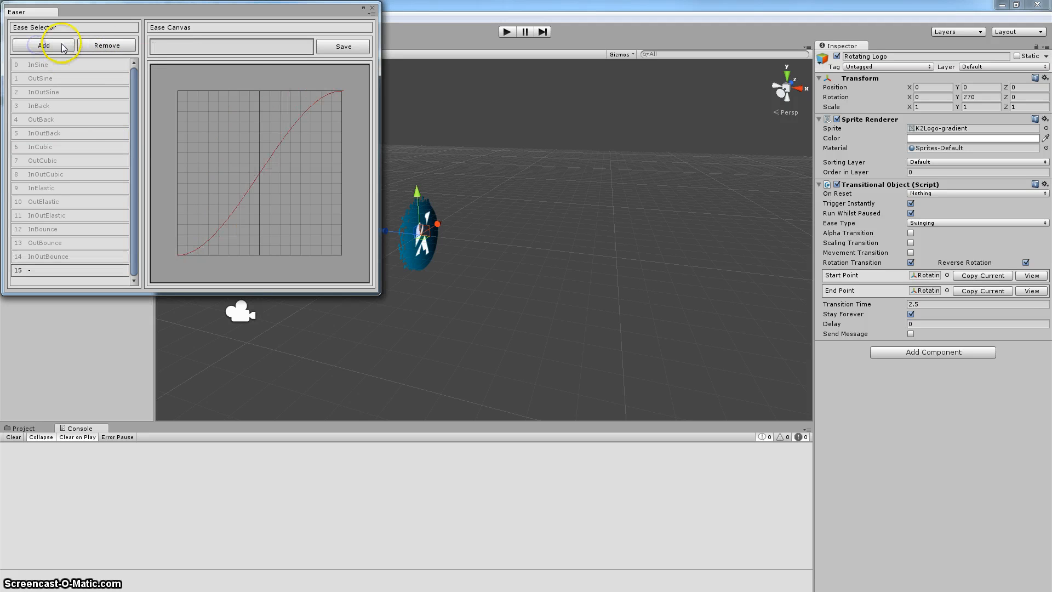
left_click(168, 47)
type("Swing")
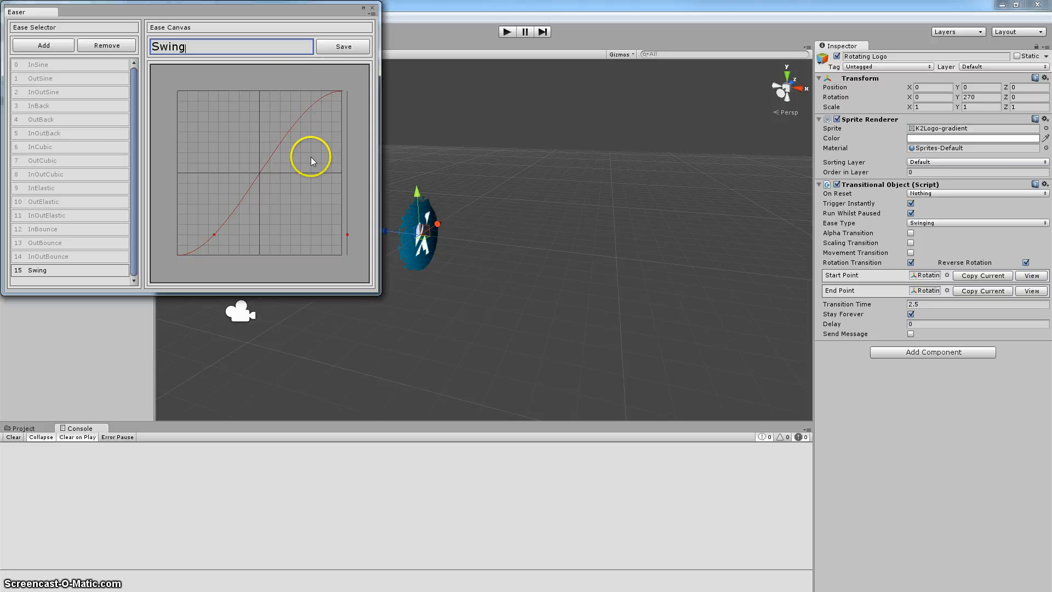
Move the Swing curve's end key to about time 0.5 at value 1.0, and tilt its incoming tangent to overshoot
left_click(293, 161)
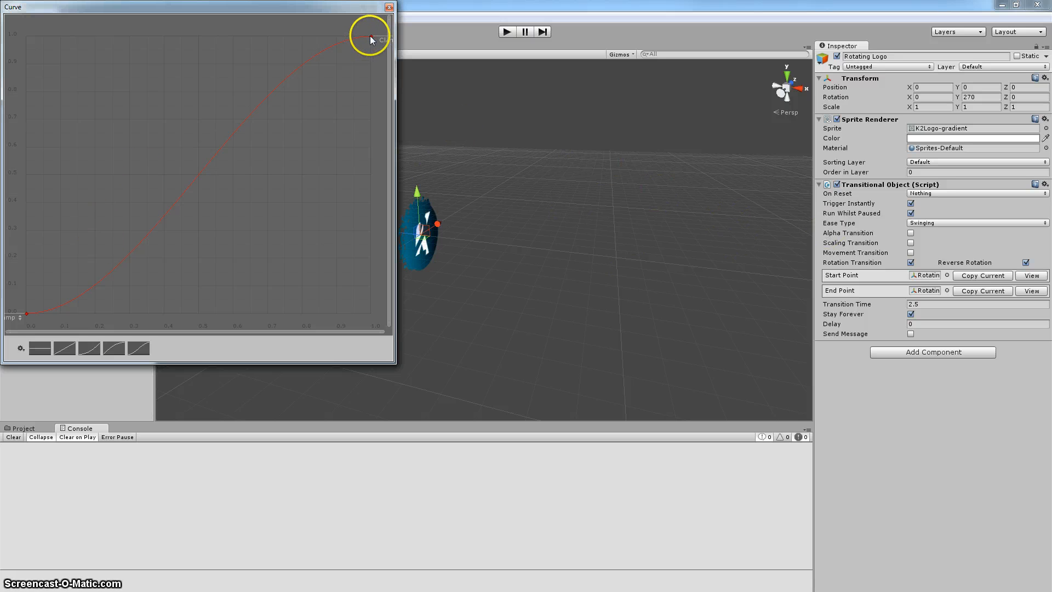
left_click_drag(371, 36, 198, 35)
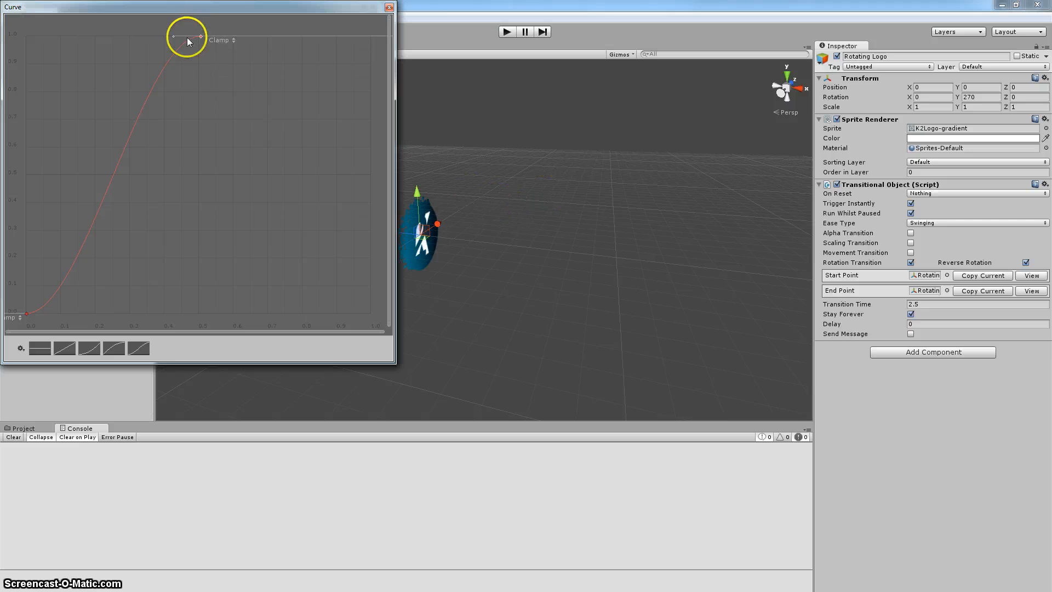
left_click_drag(174, 40, 187, 17)
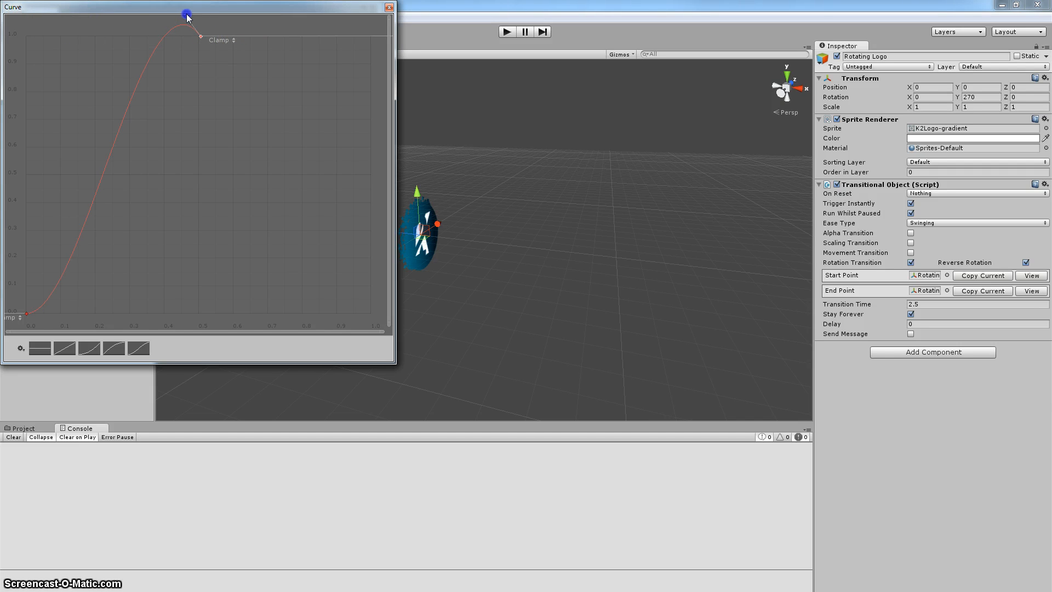
Add a key at about time 0.75 and value 1.0, and steepen its tangent and that of the 0.5 key for wider swings
double_click(298, 37)
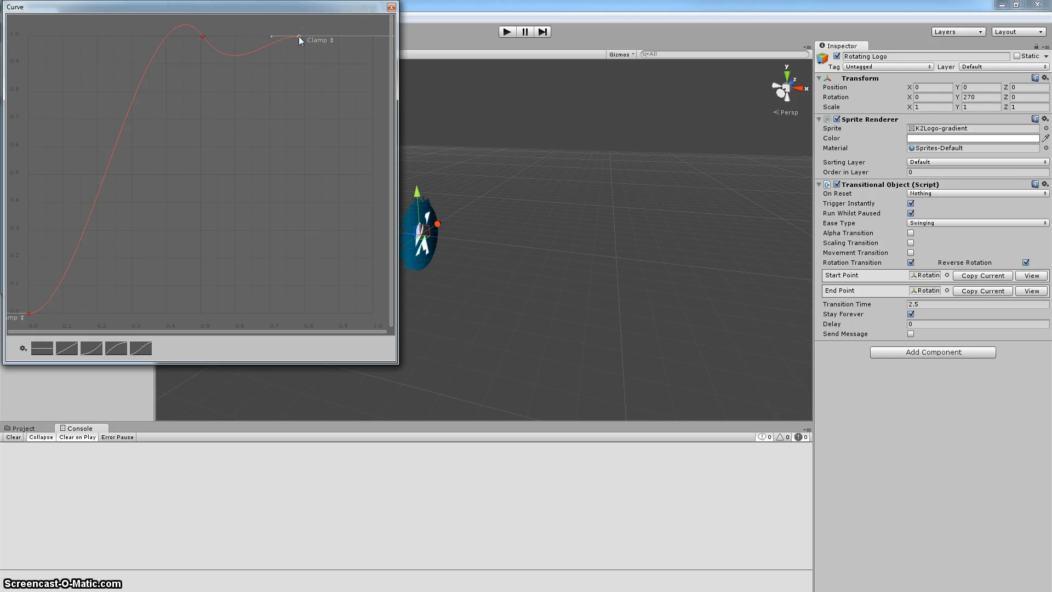
left_click_drag(293, 40, 290, 40)
left_click_drag(258, 34, 272, 25)
left_click(203, 36)
left_click(218, 59)
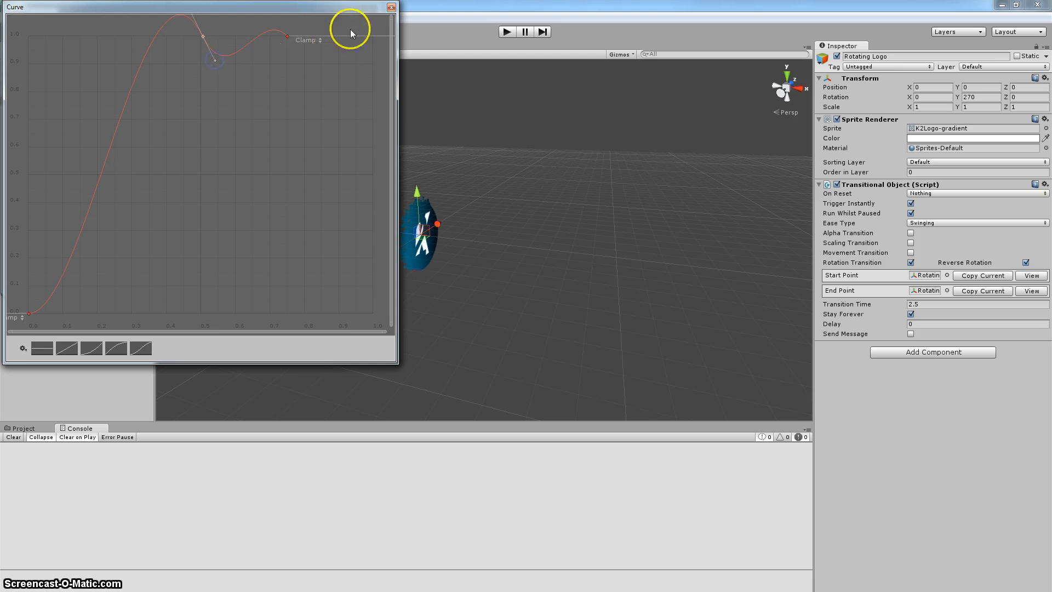
Add a final key at about time 1.0 and value 1.0, and save the Swing ease before closing the ease editor
double_click(369, 35)
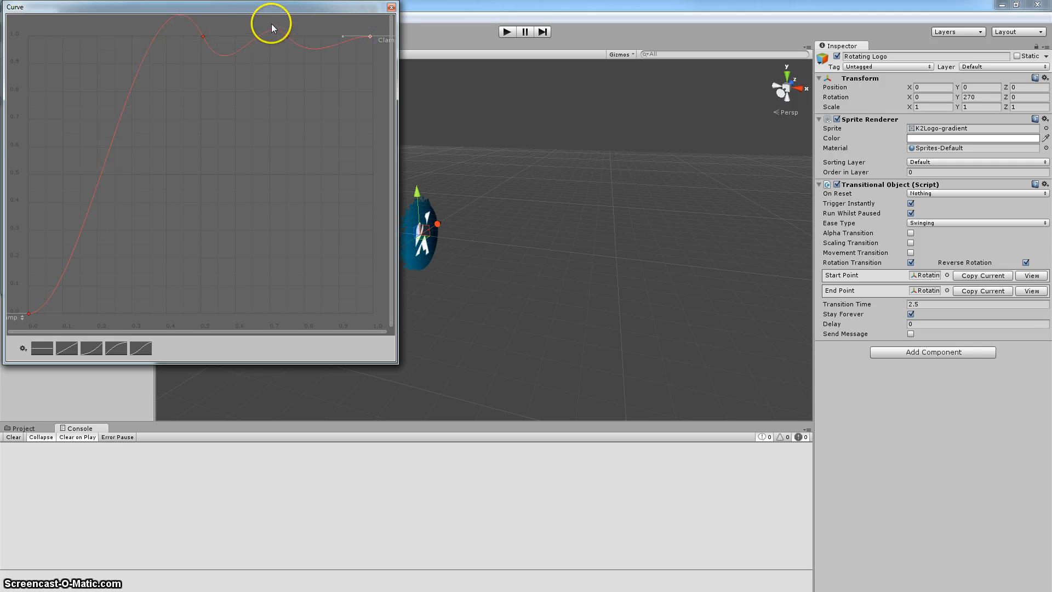
left_click(391, 7)
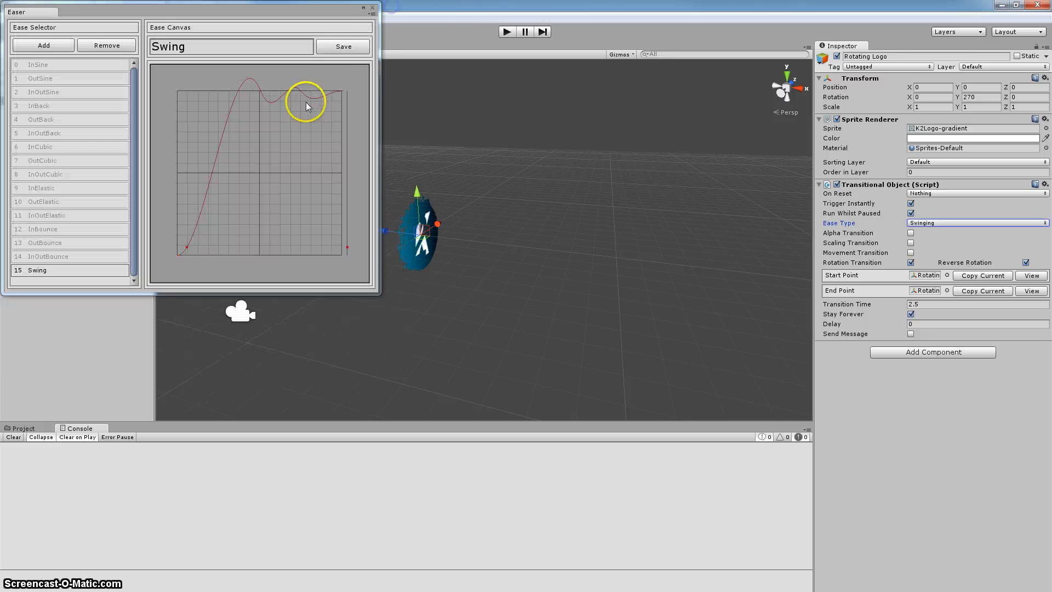
left_click(344, 46)
left_click(373, 9)
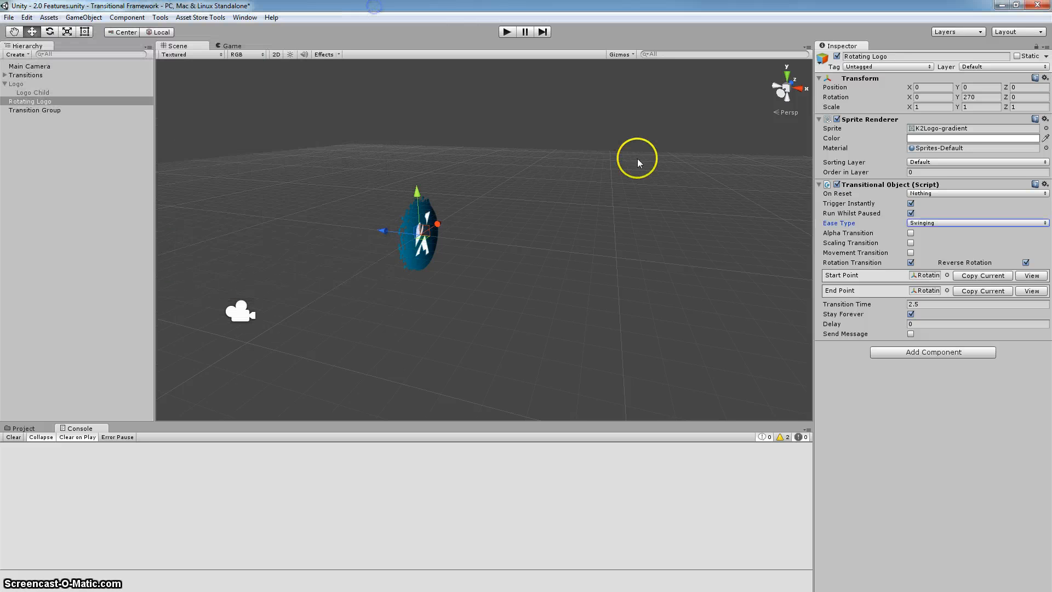
Set Rotating Logo's Ease Type to Swing, and play the scene to watch the rotation before stopping it
left_click(946, 223)
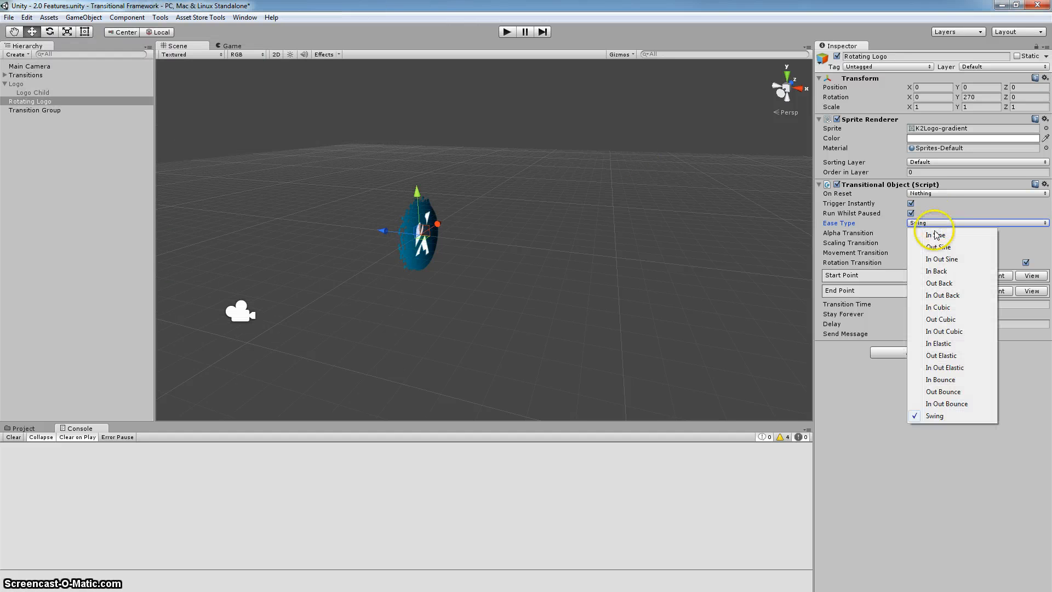
left_click(933, 413)
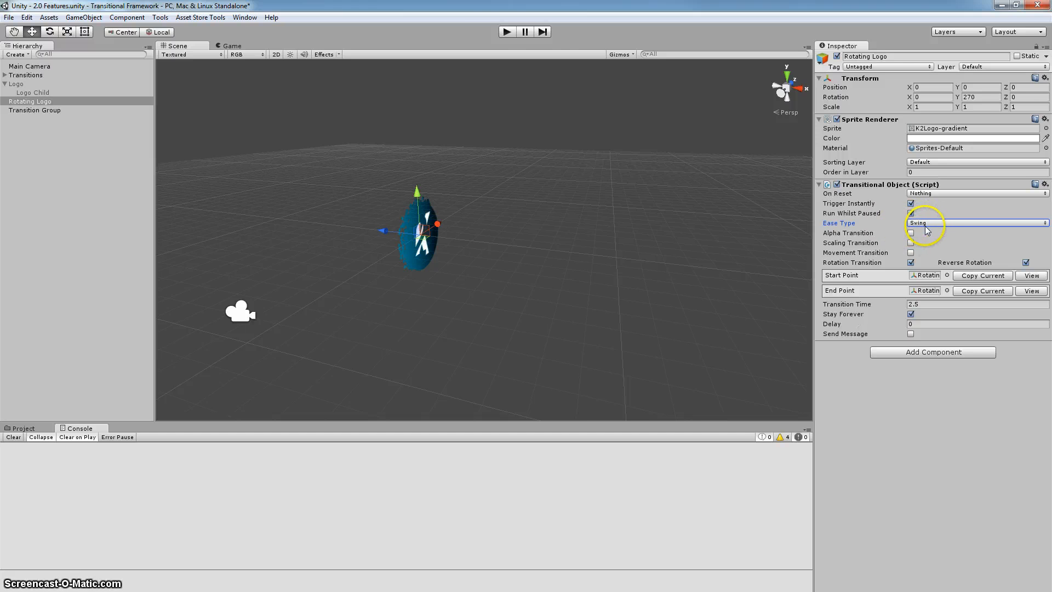
left_click(501, 32)
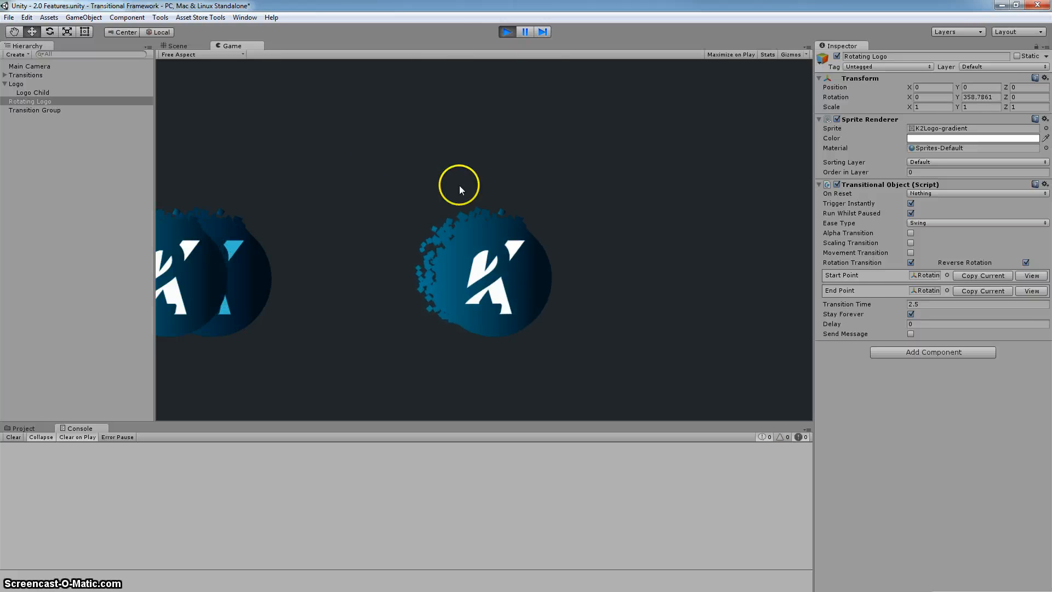
left_click(511, 34)
Turn off Trigger Instantly on the Transition Group
left_click(16, 84)
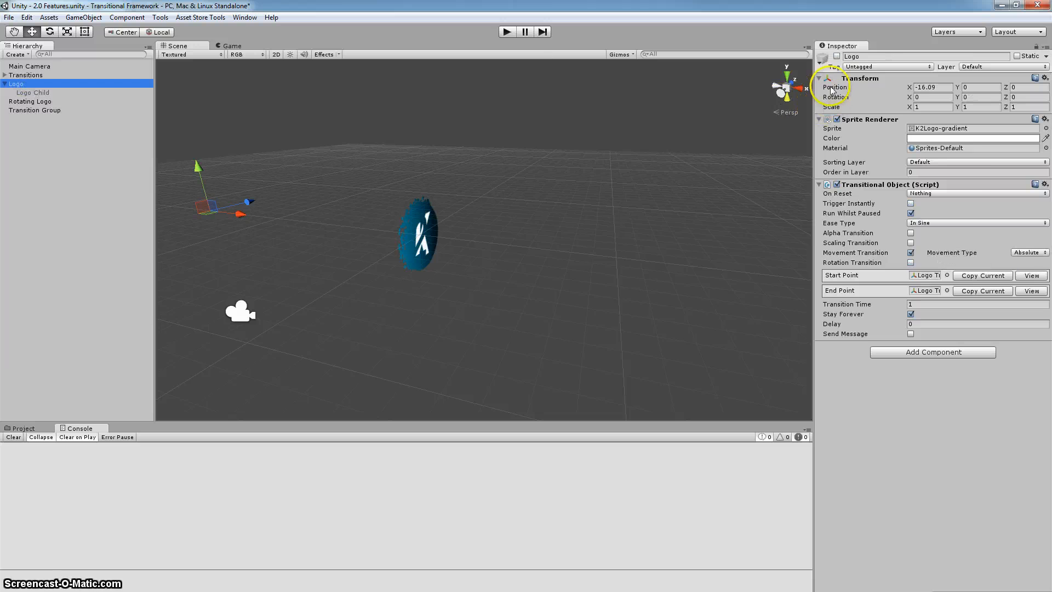
left_click(22, 110)
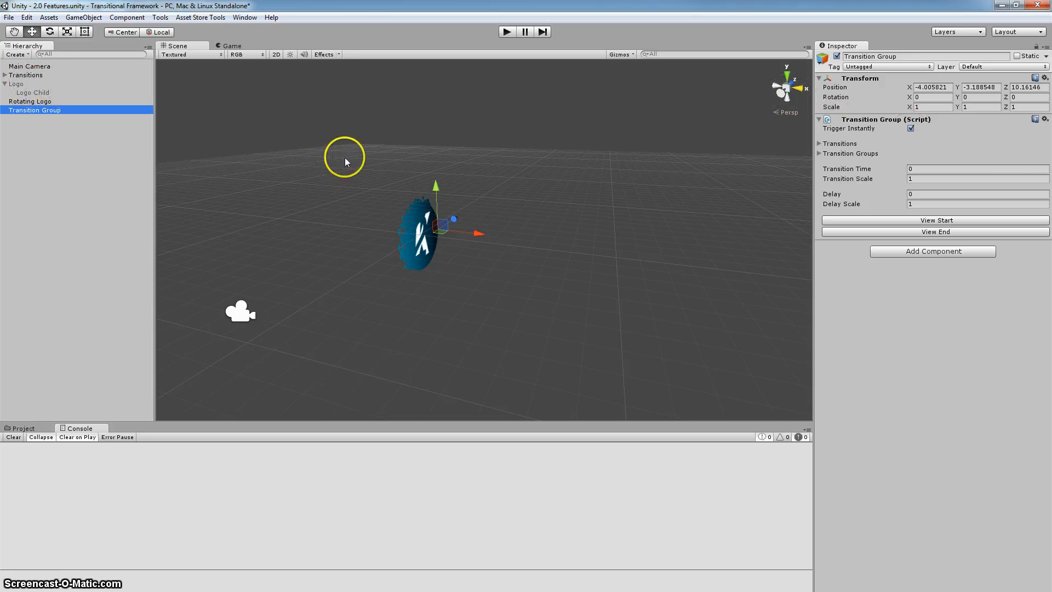
left_click(911, 129)
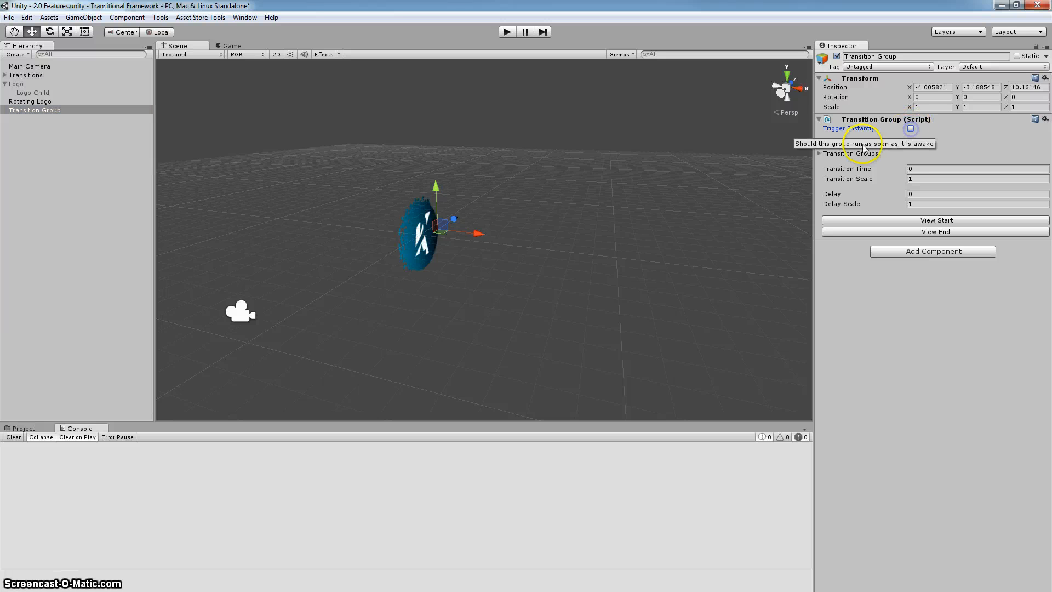
Select Rotating Logo and play the scene to watch its Swing rotation without the group's transitions
left_click(26, 102)
left_click(507, 32)
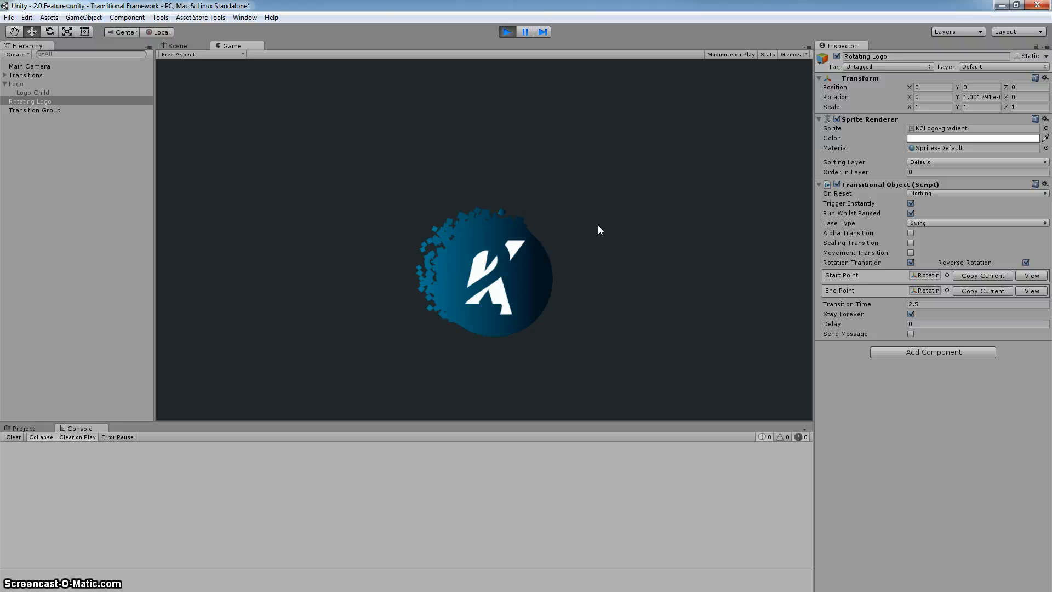
left_click(253, 314)
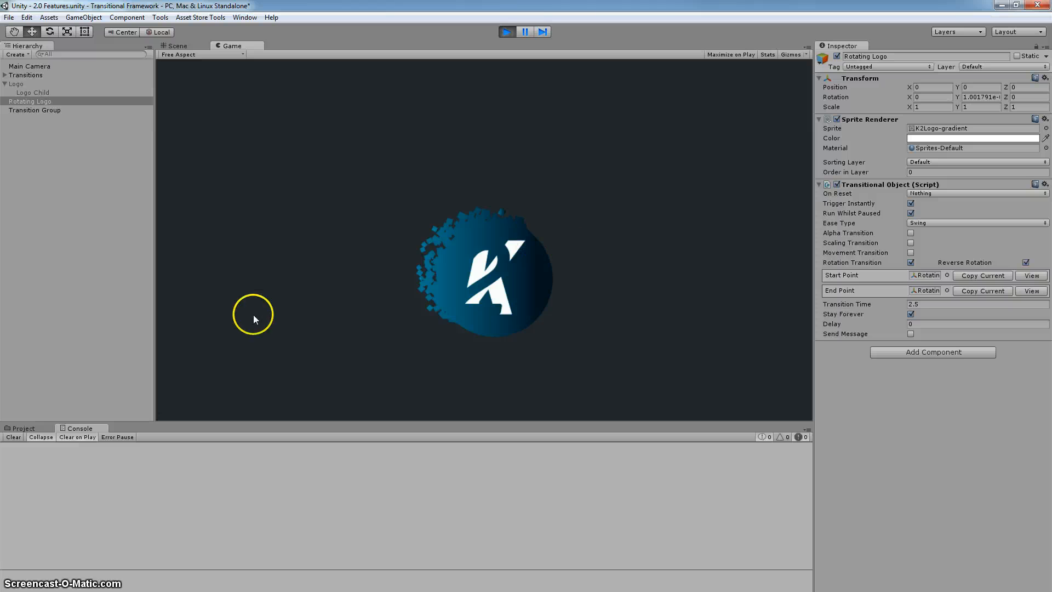